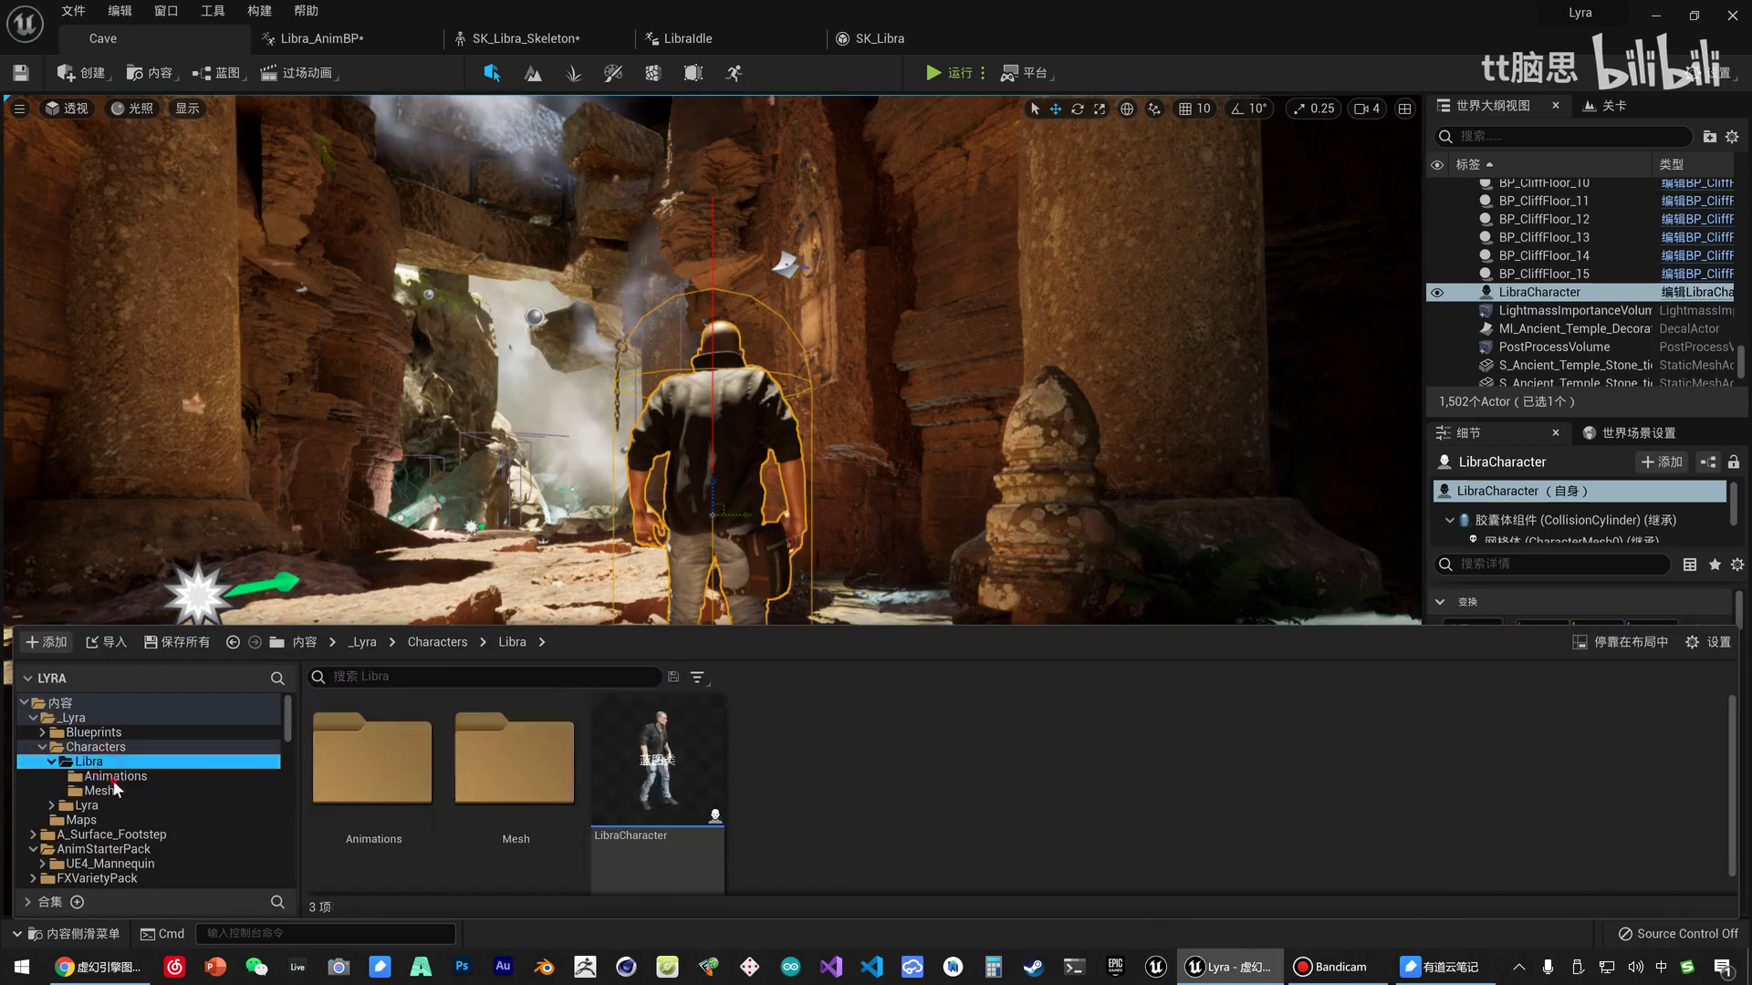
Open Libra_AnimBP from the _Lyra > Characters > Libra > Animations folder.
{"action": "left_click", "coordinate": [111, 777]}
{"action": "mouse_move", "coordinate": [404, 788]}
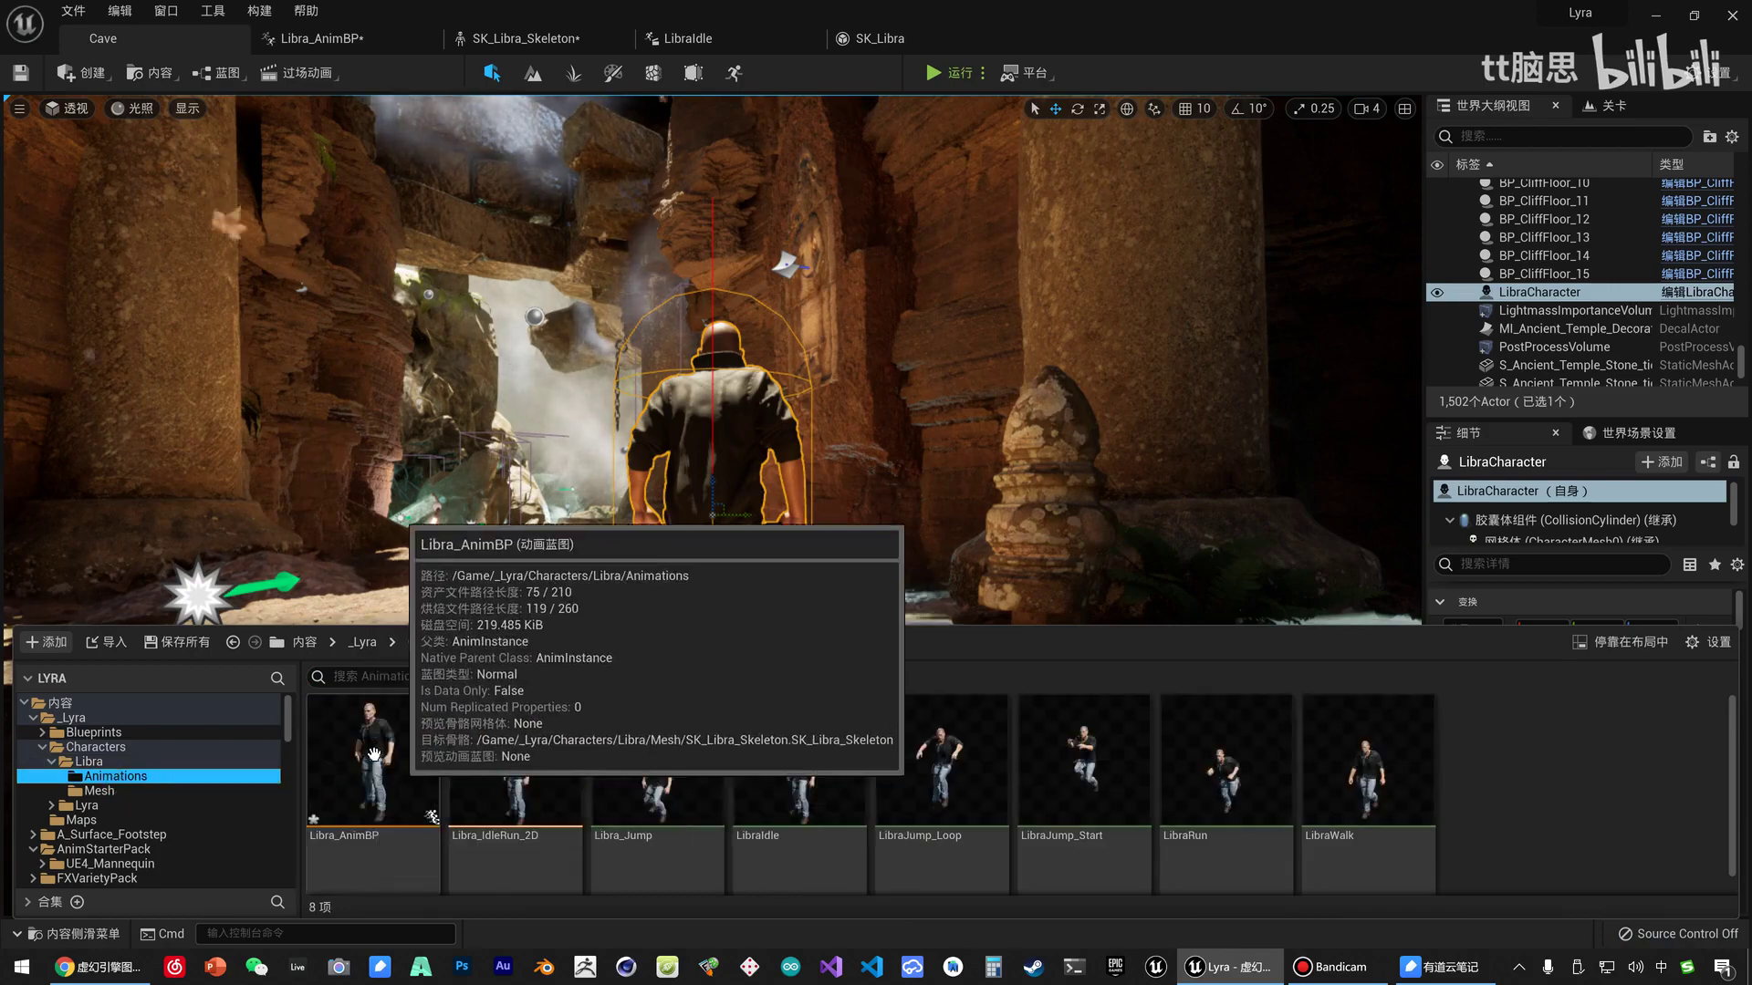
{"action": "double_click", "coordinate": [404, 788]}
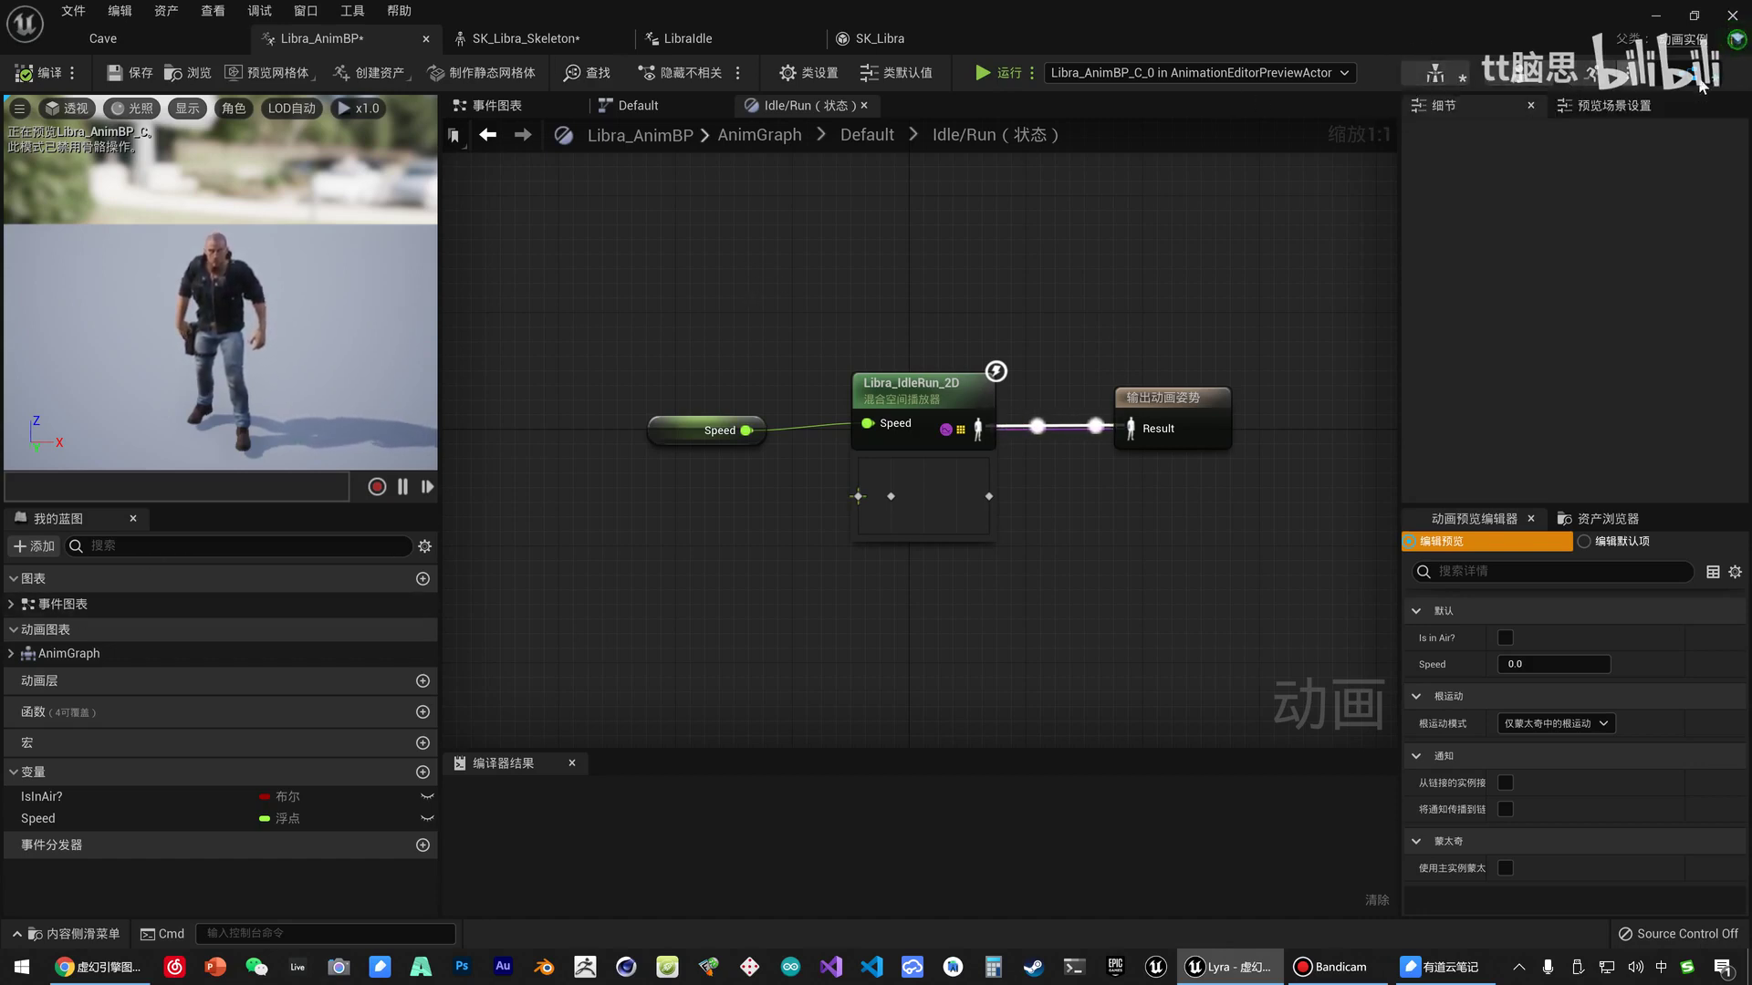
Switch to the SK_Libra_Skeleton editor to view its Retarget Manager bone mappings.
{"action": "left_click", "coordinate": [1436, 73]}
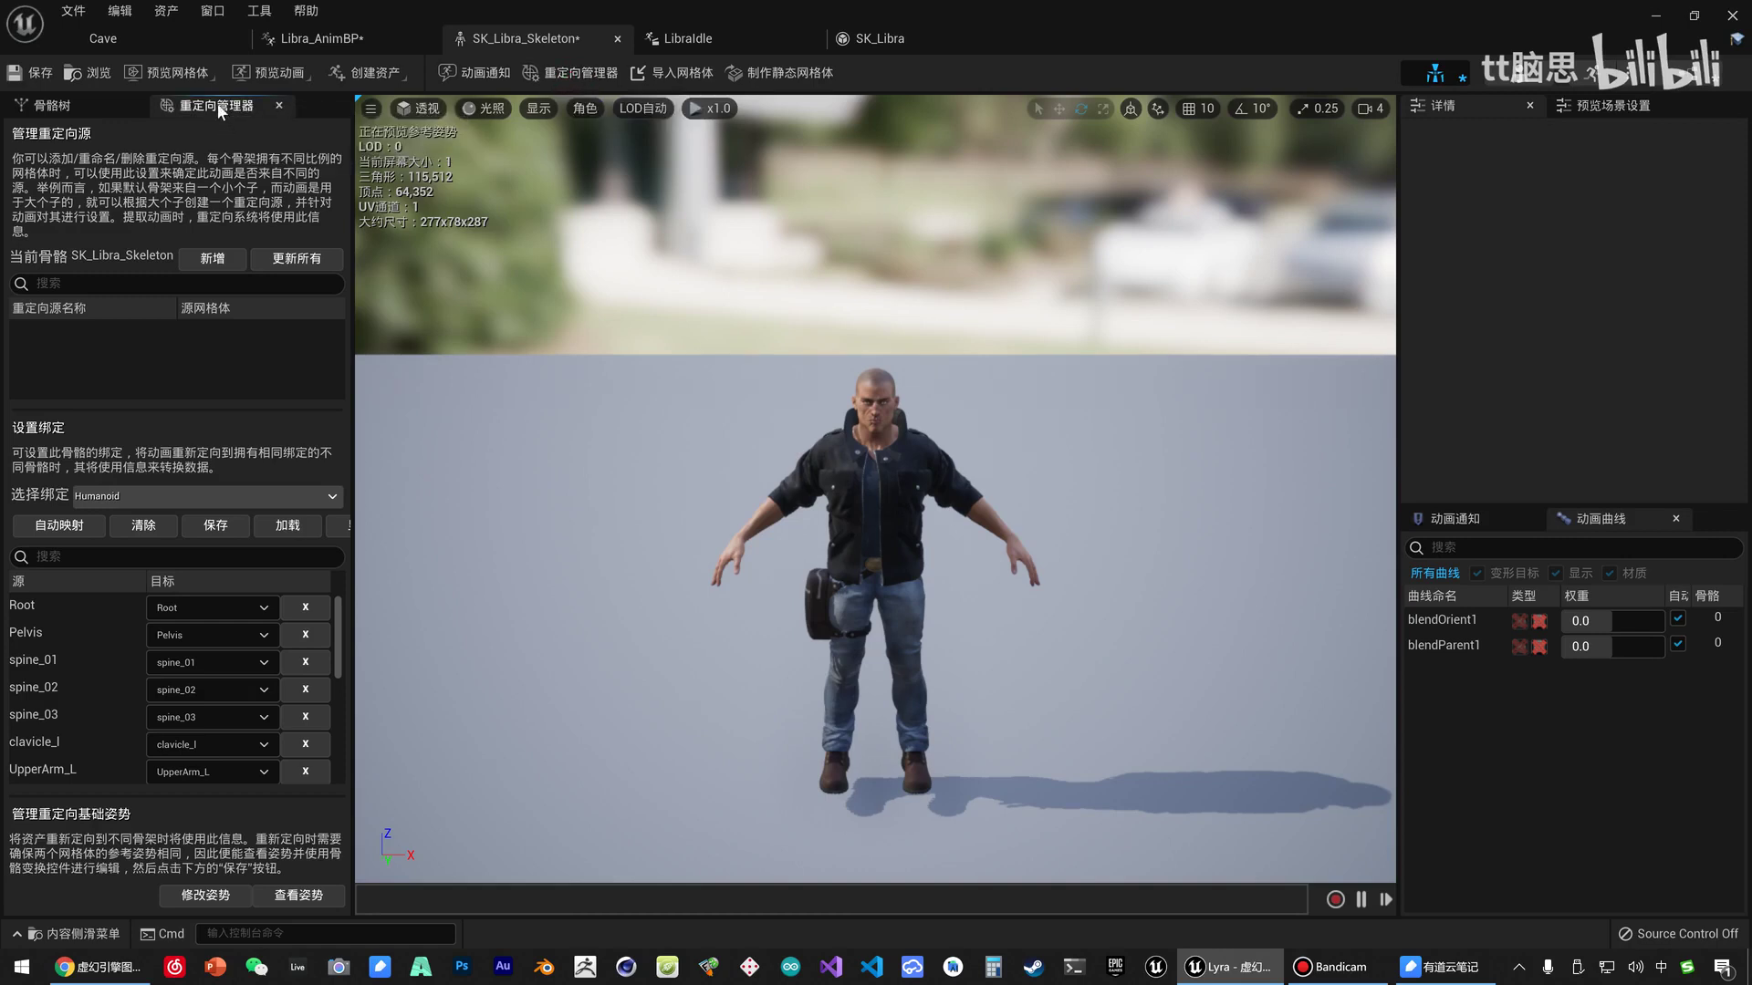
Keep the Humanoid rig on SK_Libra_Skeleton, then open the SK_Libra skeletal mesh.
{"action": "left_click", "coordinate": [100, 496]}
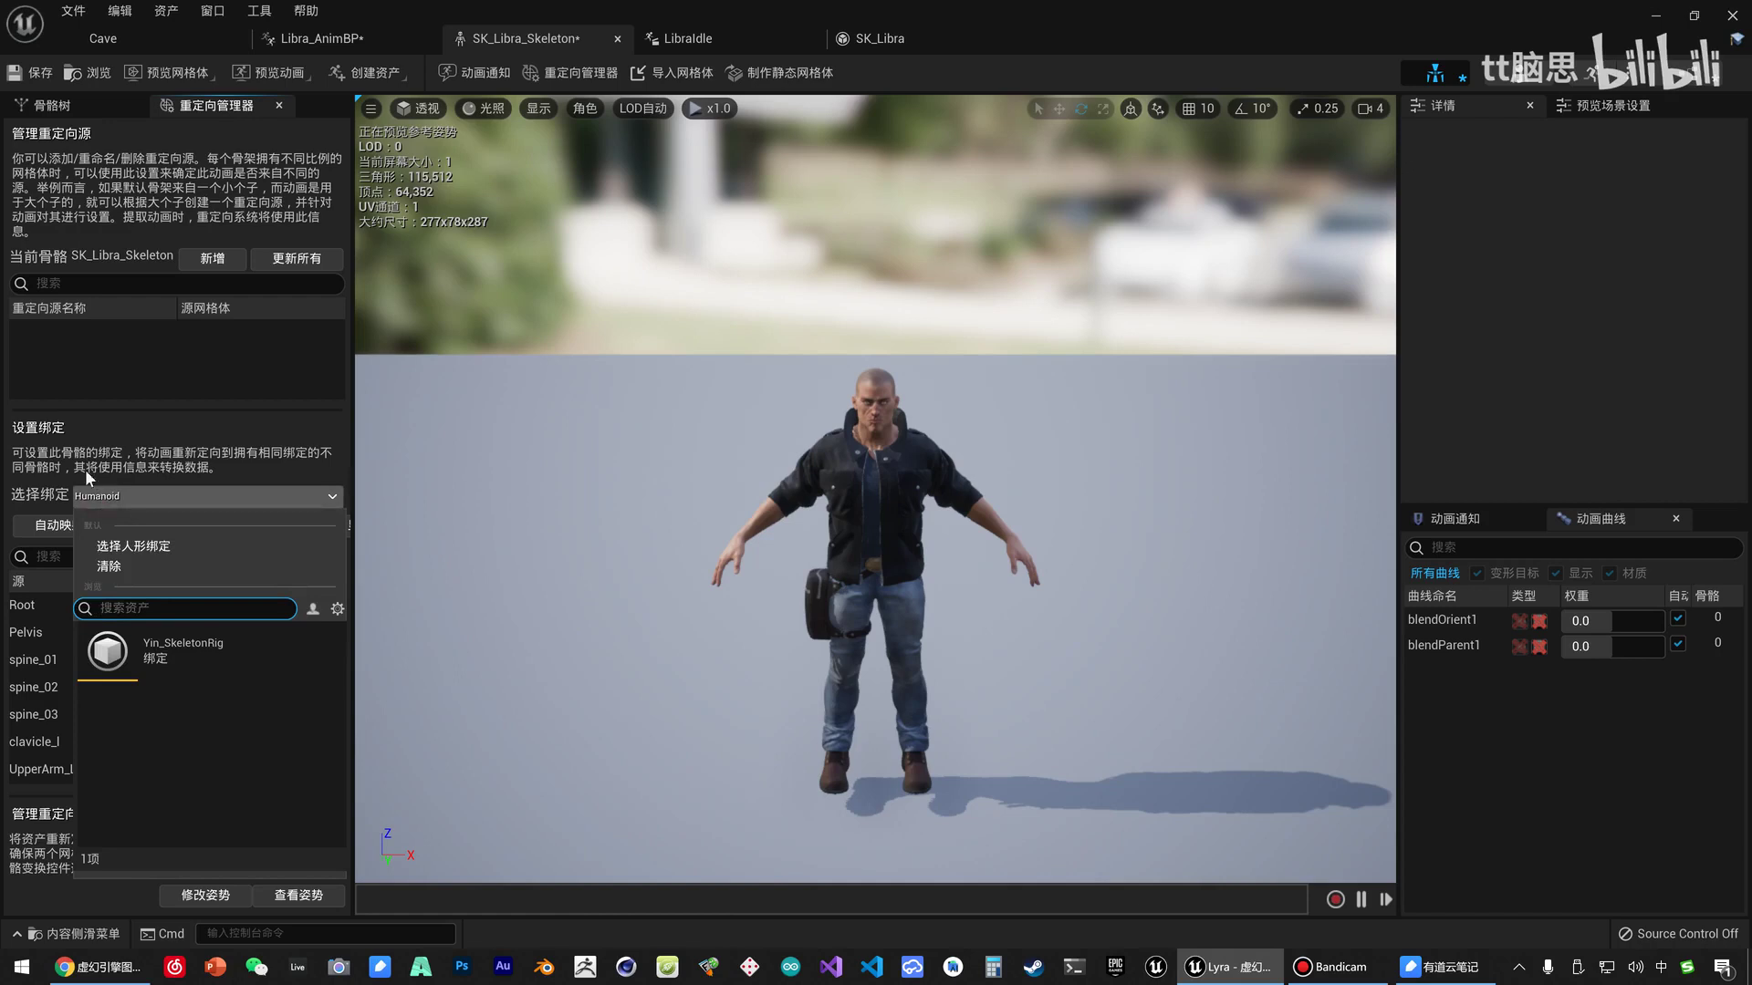
{"action": "left_click", "coordinate": [133, 546]}
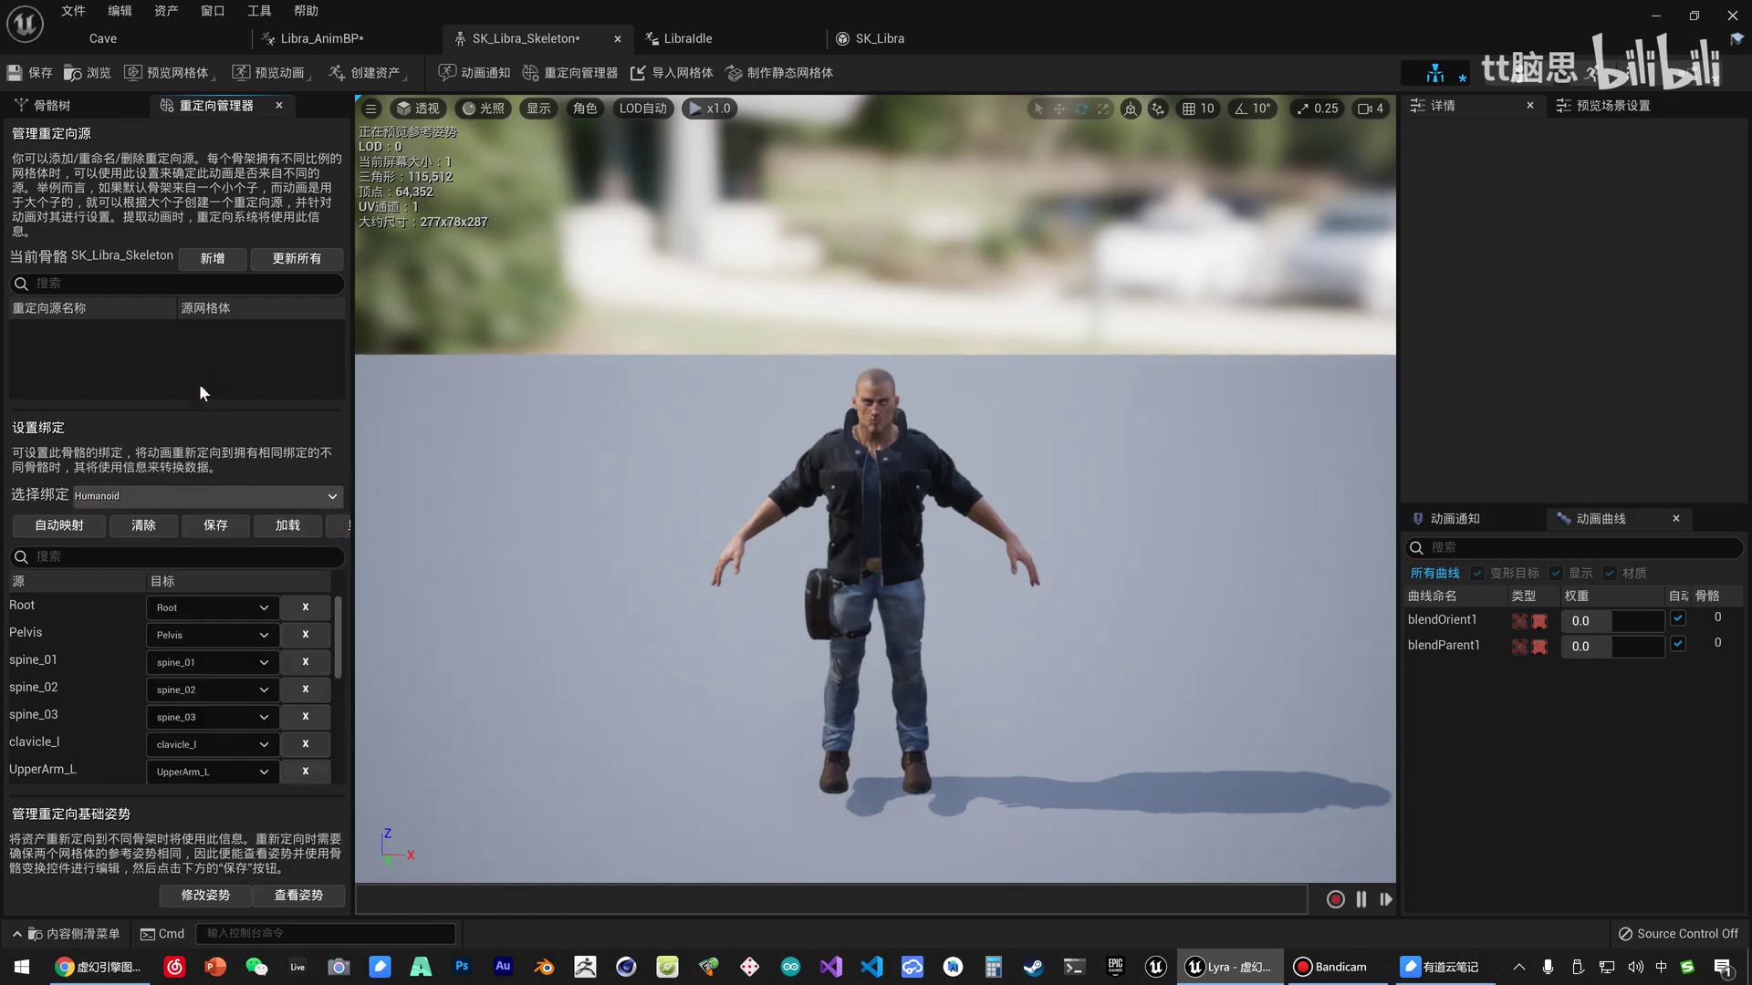
{"action": "left_click", "coordinate": [133, 501]}
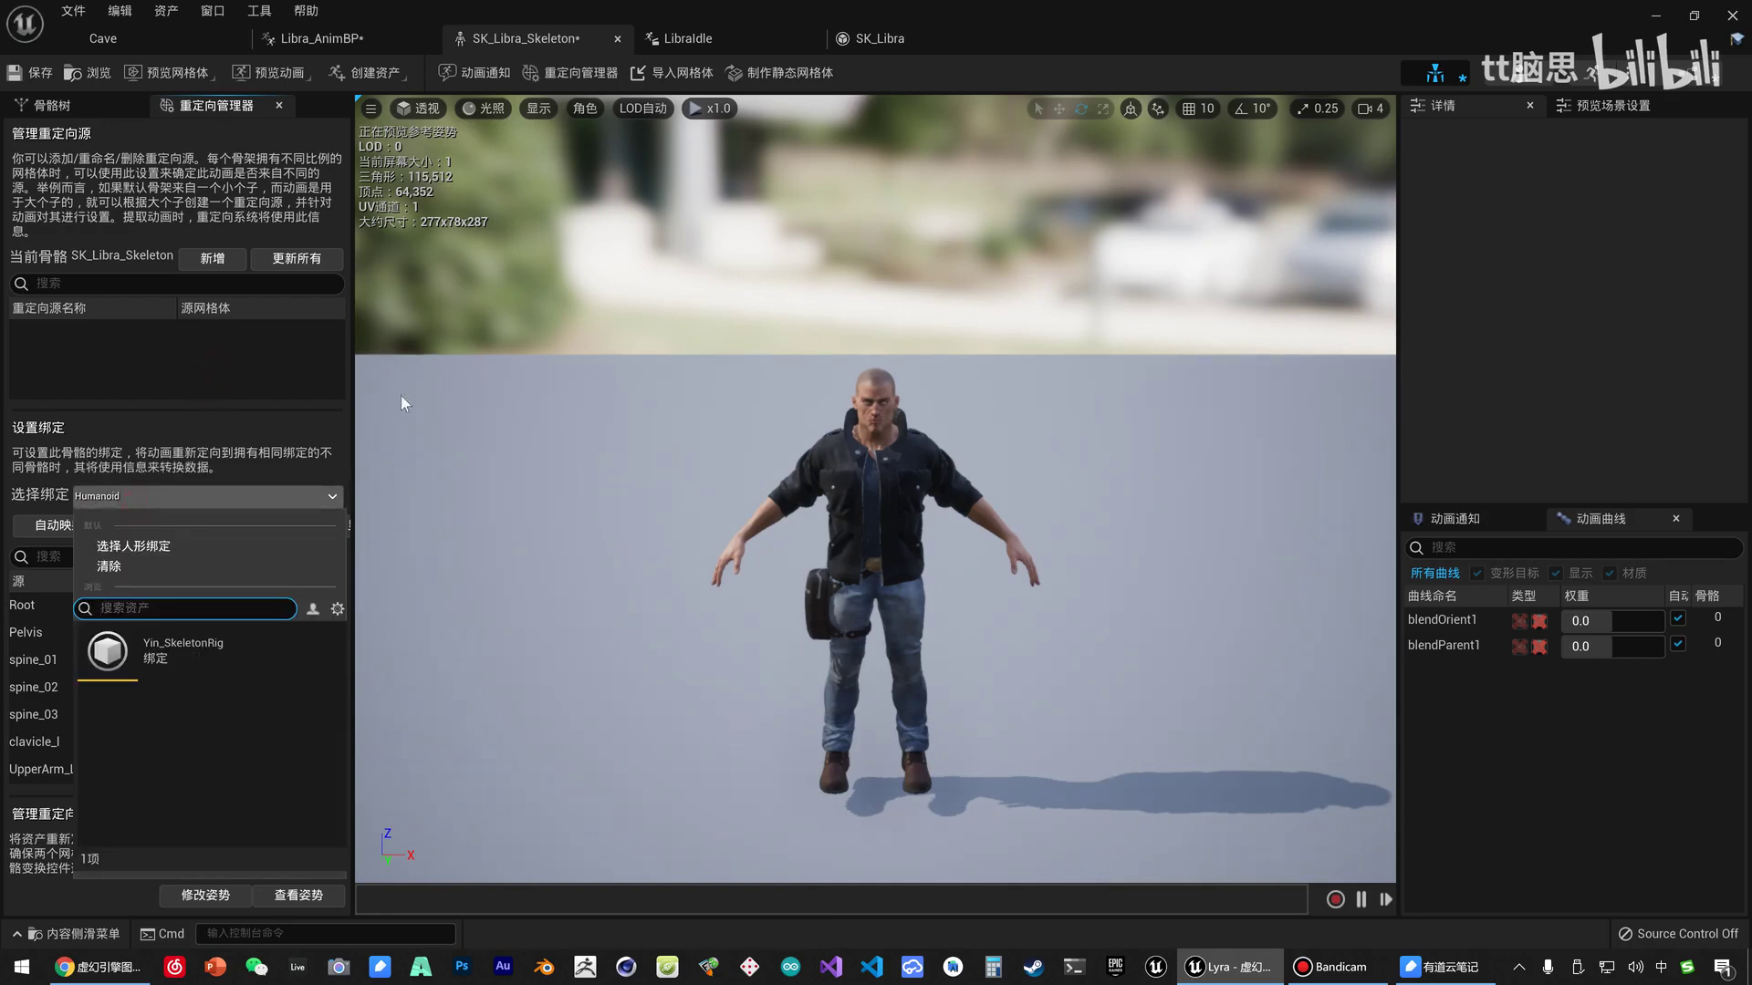
{"action": "left_click", "coordinate": [149, 412]}
{"action": "left_click", "coordinate": [131, 496]}
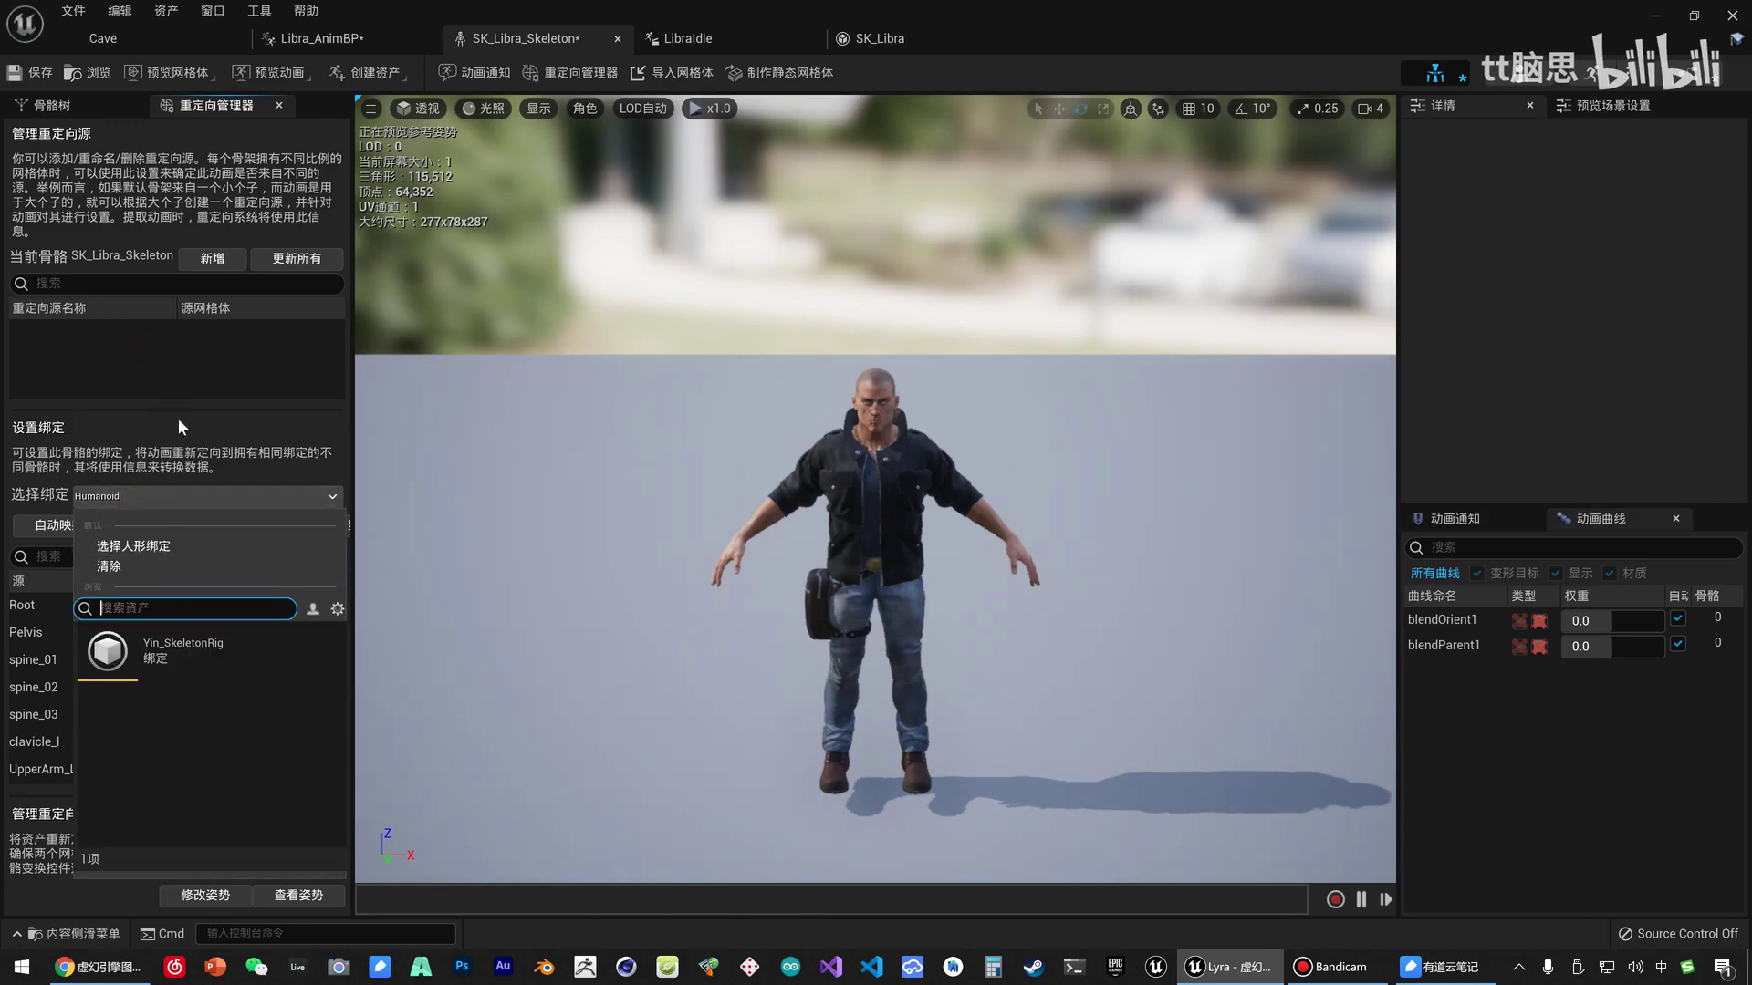
{"action": "left_click", "coordinate": [190, 384]}
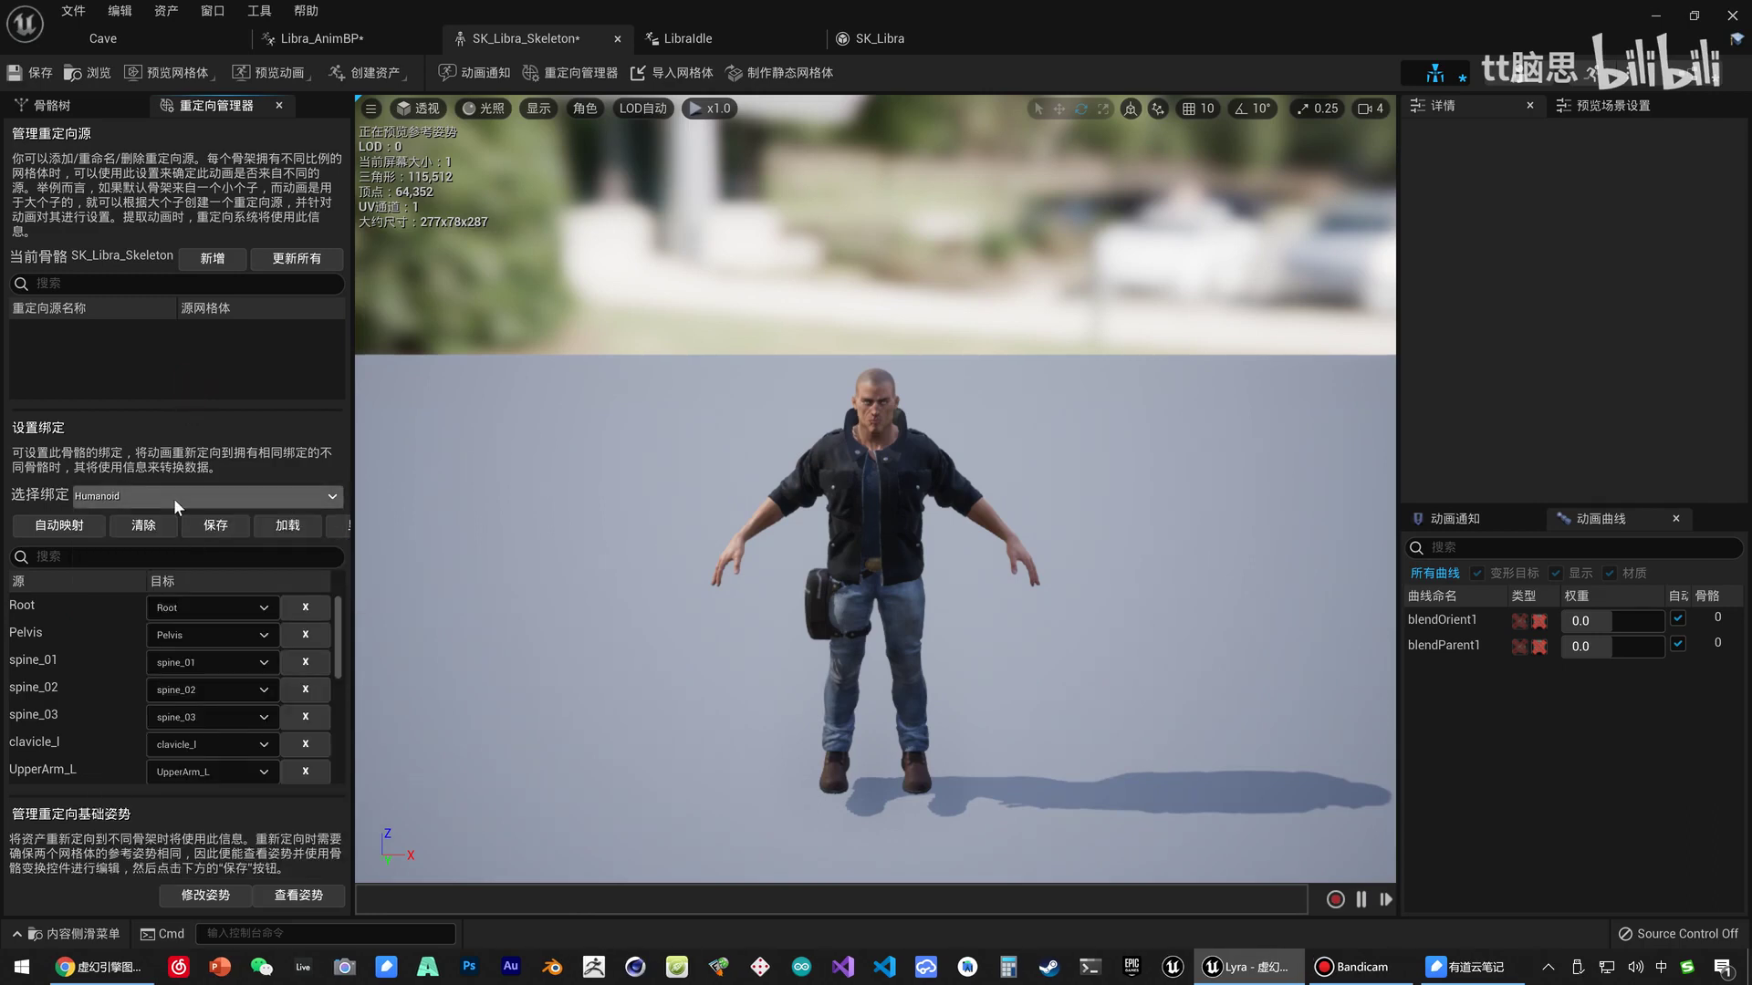
{"action": "left_click", "coordinate": [1512, 76]}
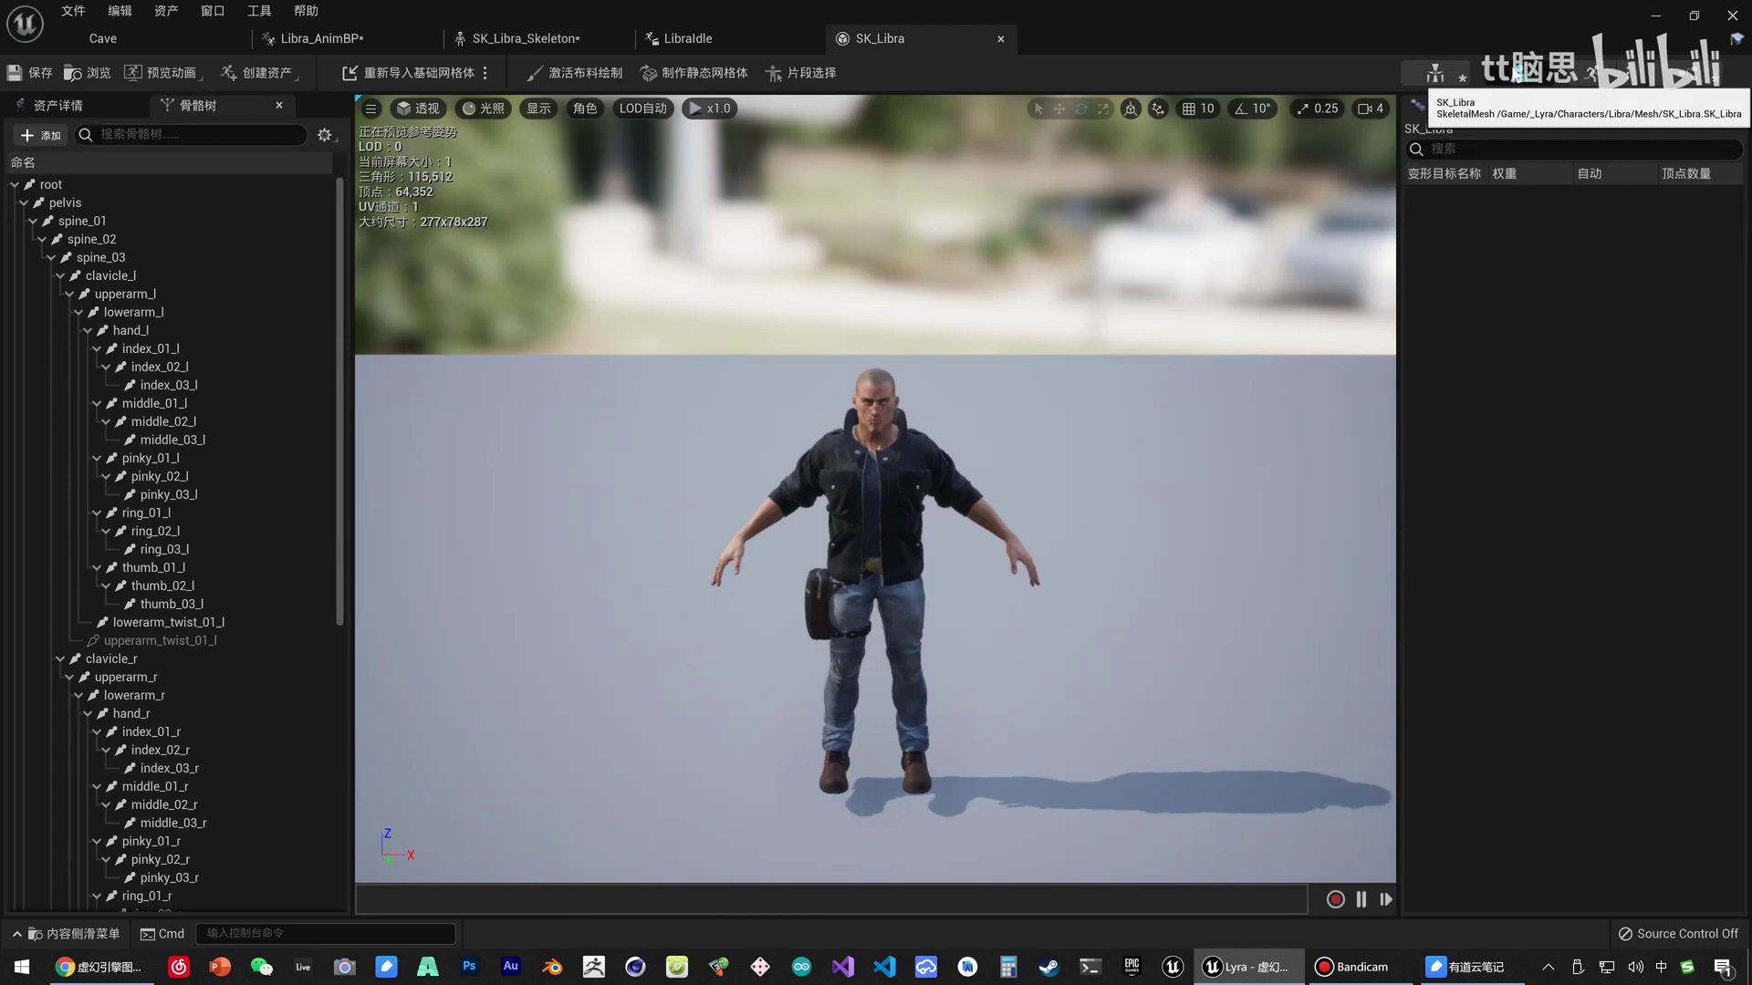
Scroll through SK_Libra's bone hierarchy, then open the LibraIdle animation preview.
{"action": "scroll", "coordinate": [212, 458], "scroll_direction": "down", "scroll_amount": 3}
{"action": "scroll", "coordinate": [243, 507], "scroll_direction": "down", "scroll_amount": 2}
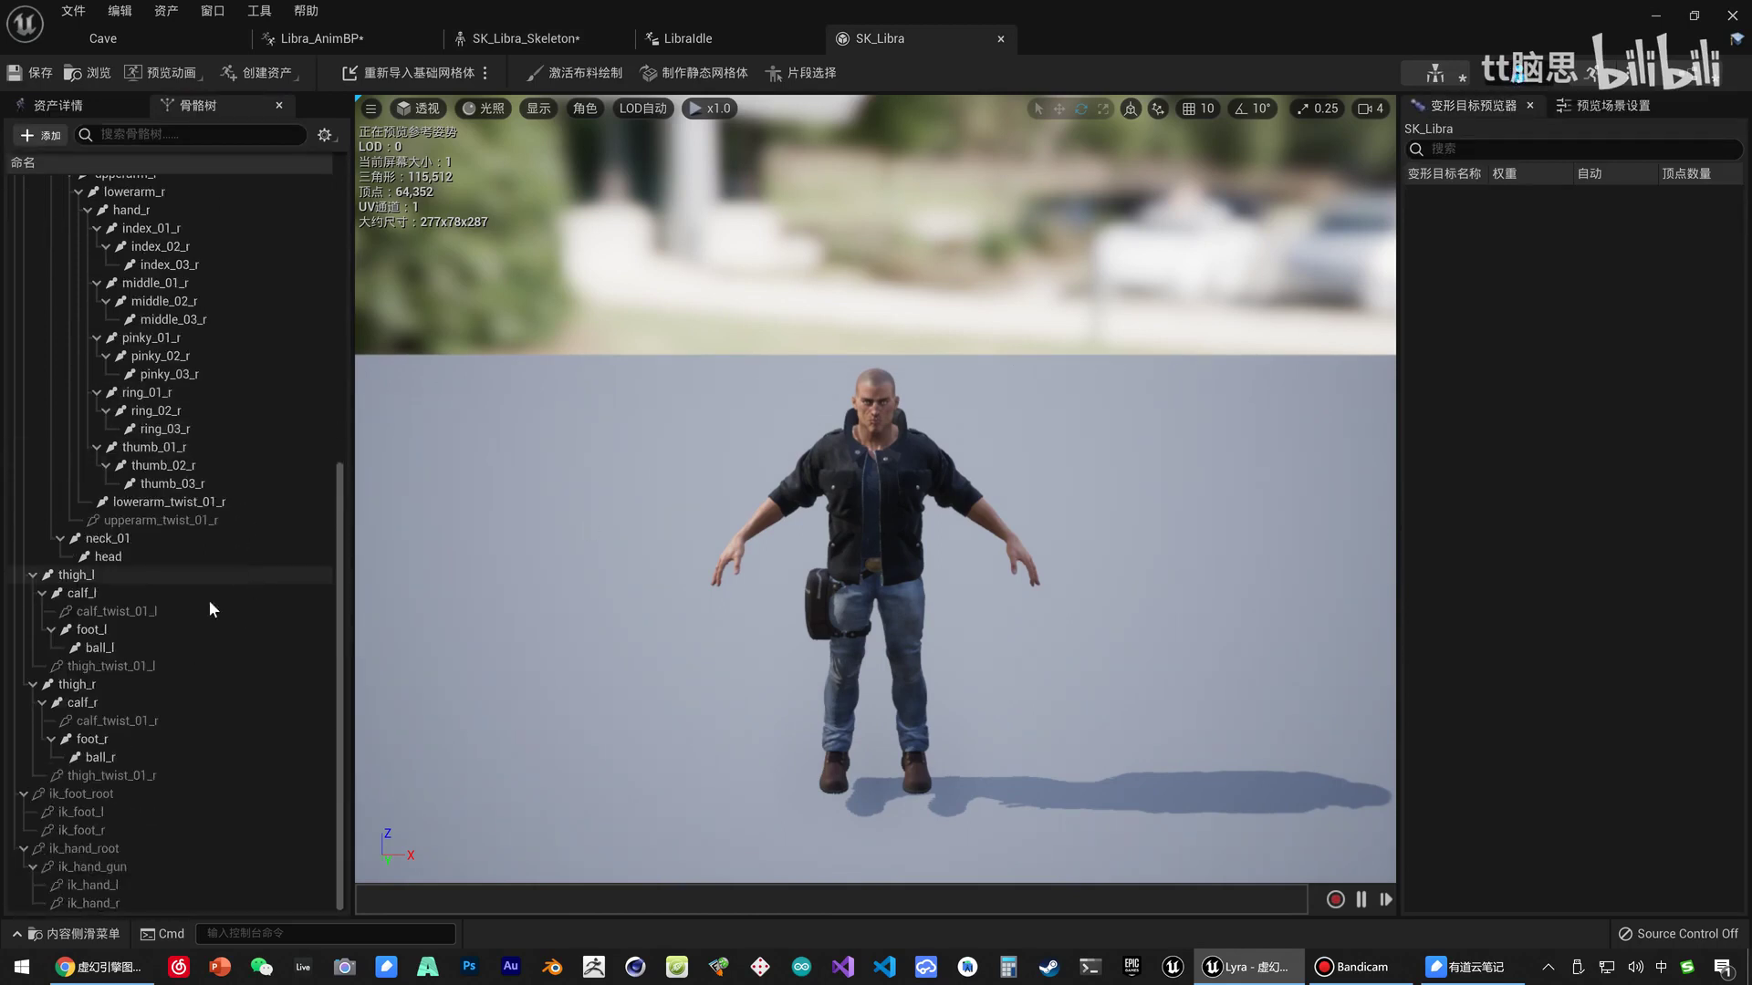
{"action": "scroll", "coordinate": [64, 264], "scroll_direction": "up", "scroll_amount": 5}
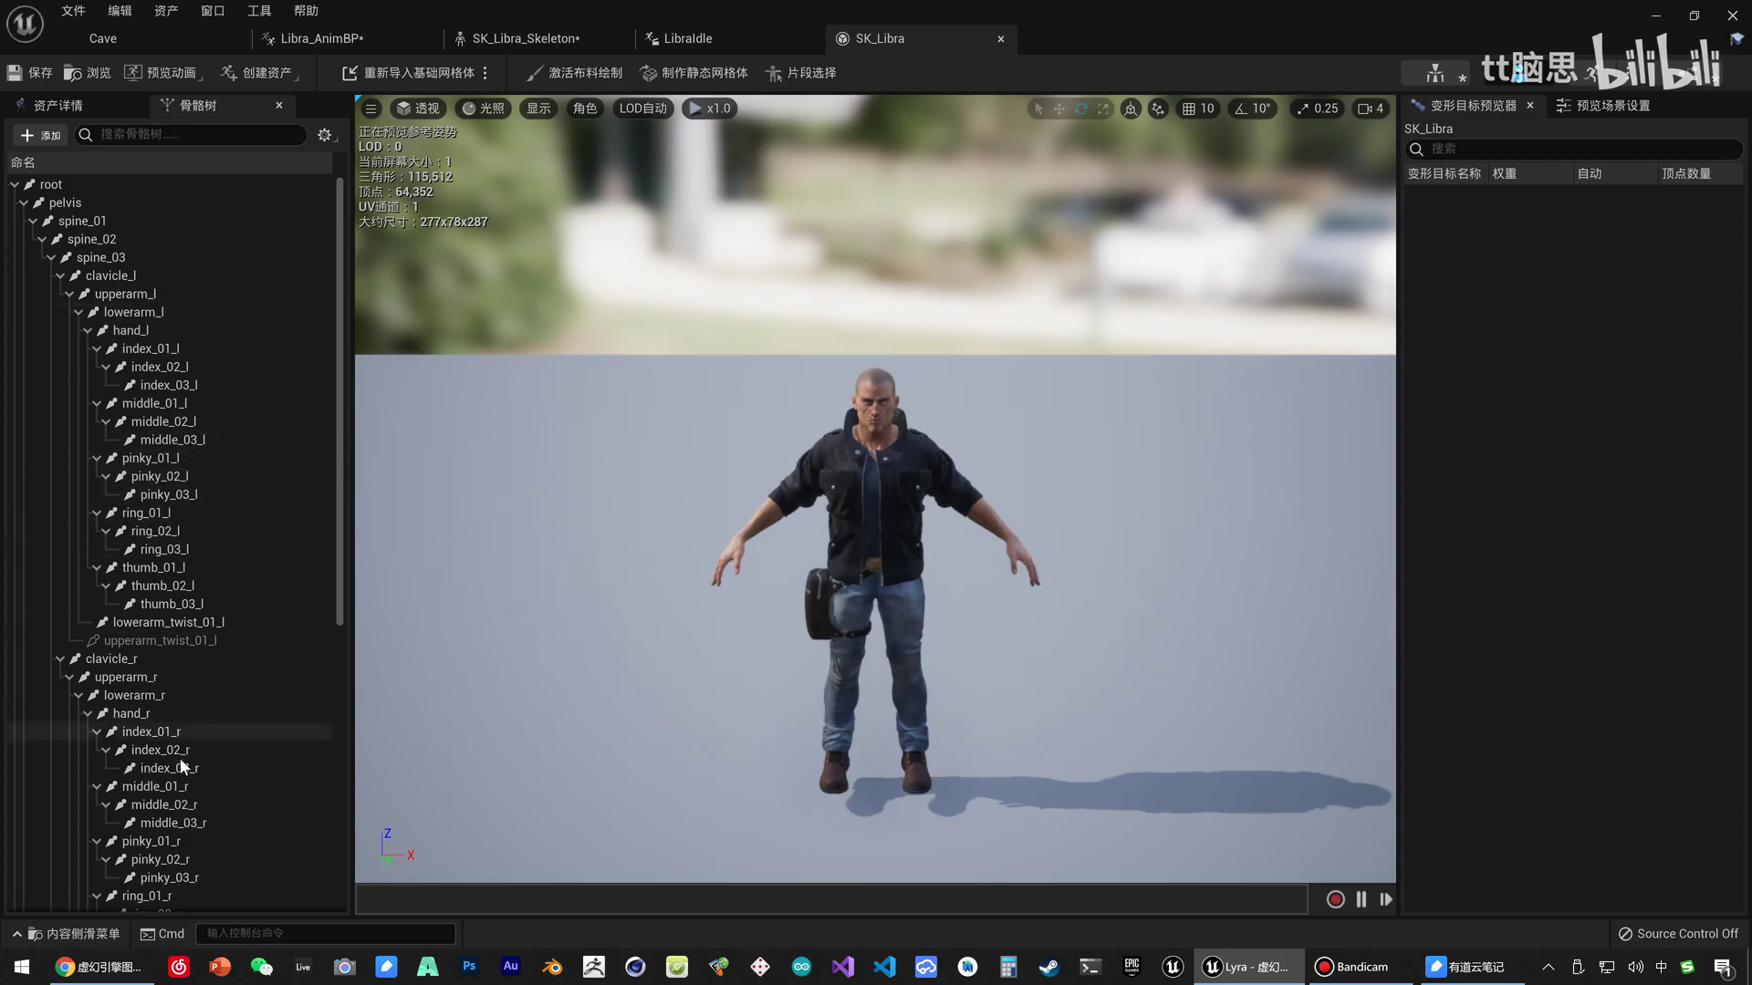
{"action": "left_click", "coordinate": [1588, 77]}
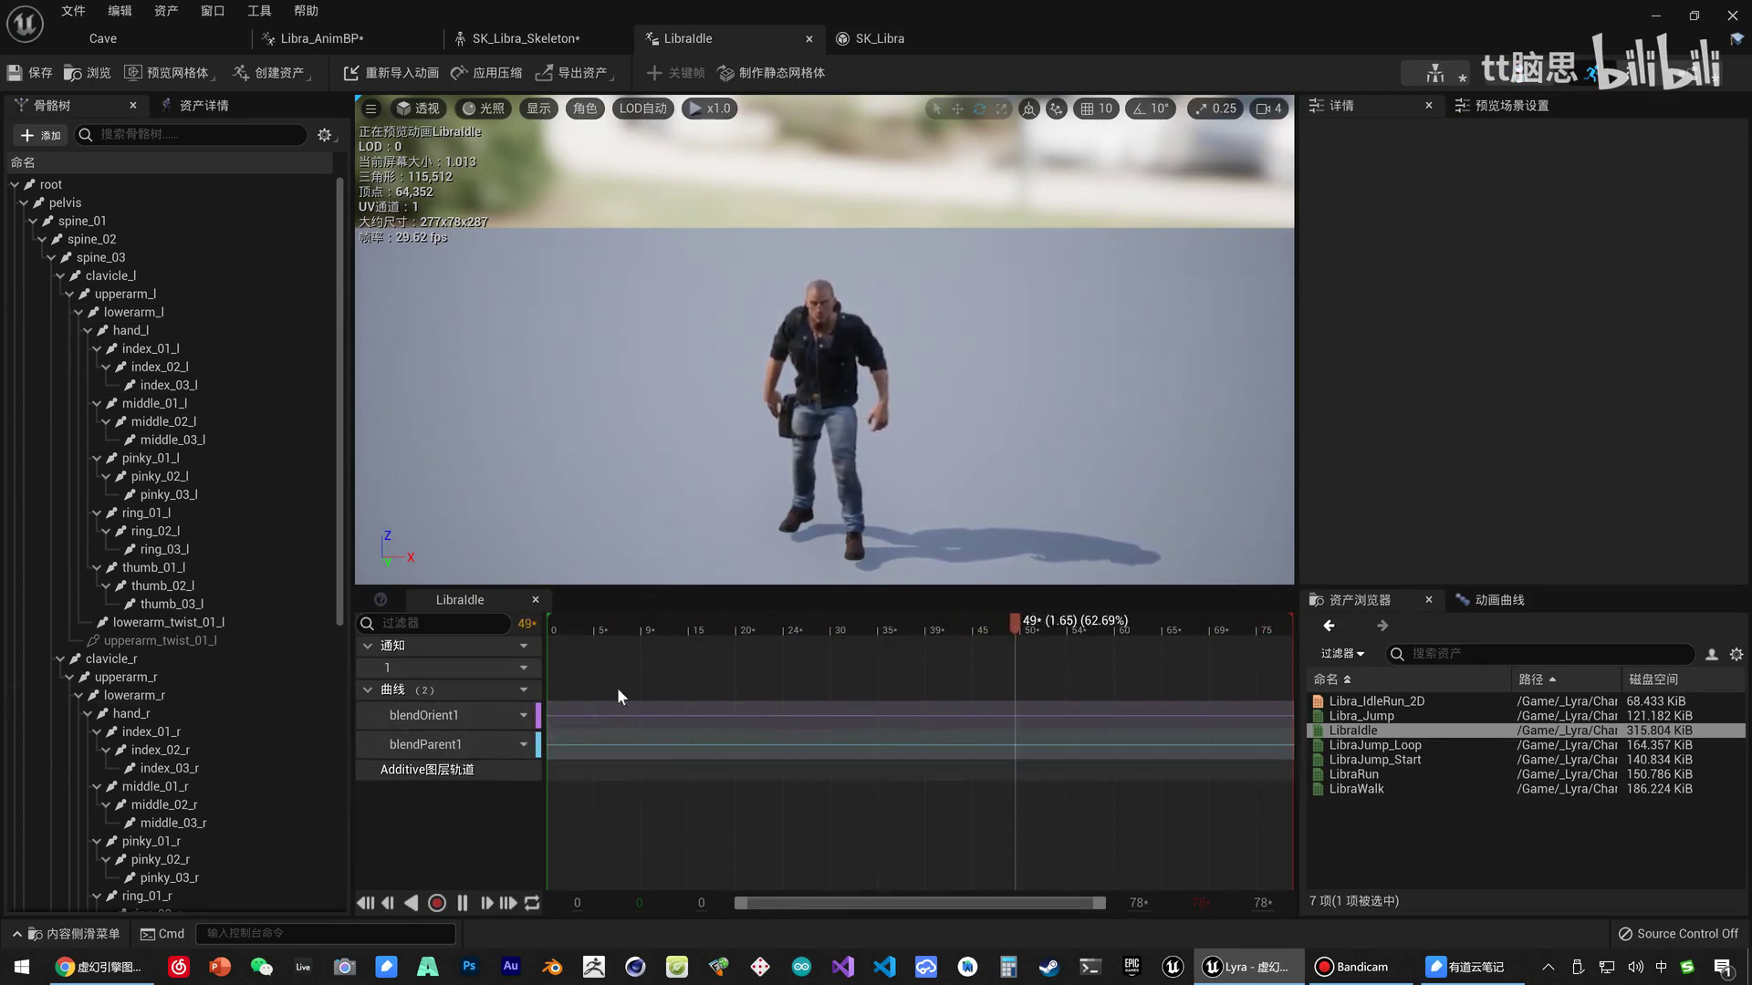
Preview Libra_Jump and the other Libra jump animations from the Asset Browser.
{"action": "left_click", "coordinate": [1441, 716]}
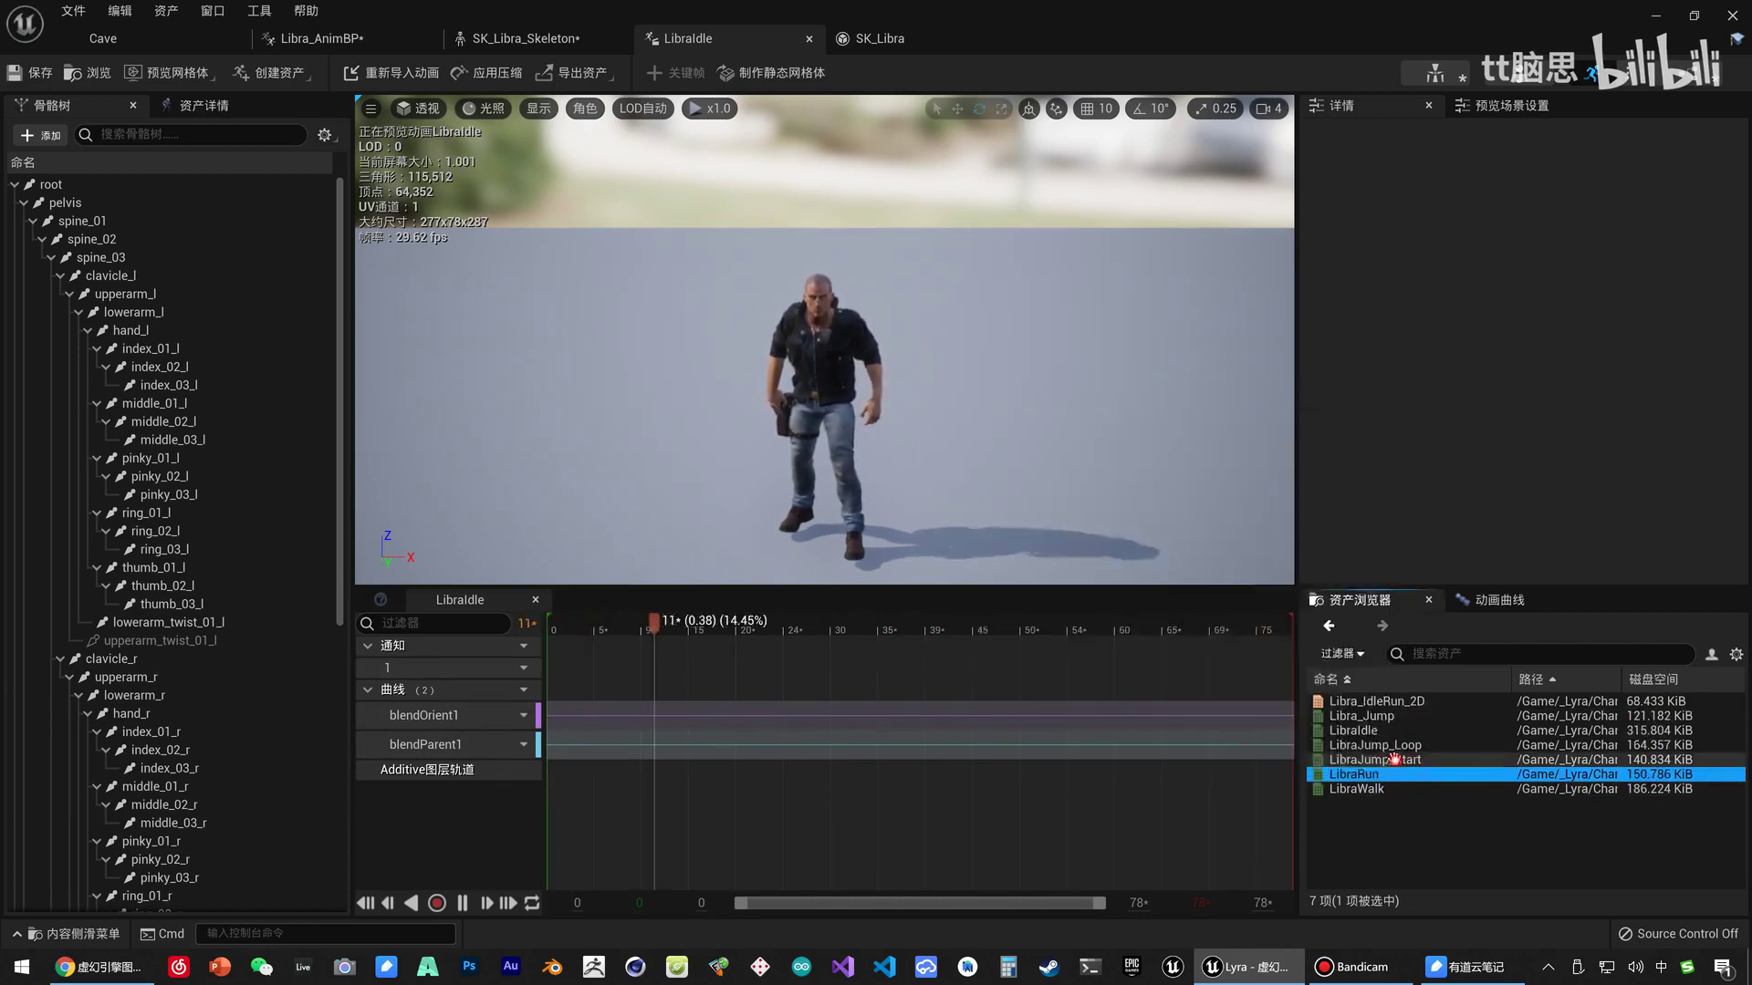
{"action": "left_click", "coordinate": [1410, 731]}
{"action": "left_click", "coordinate": [1403, 717]}
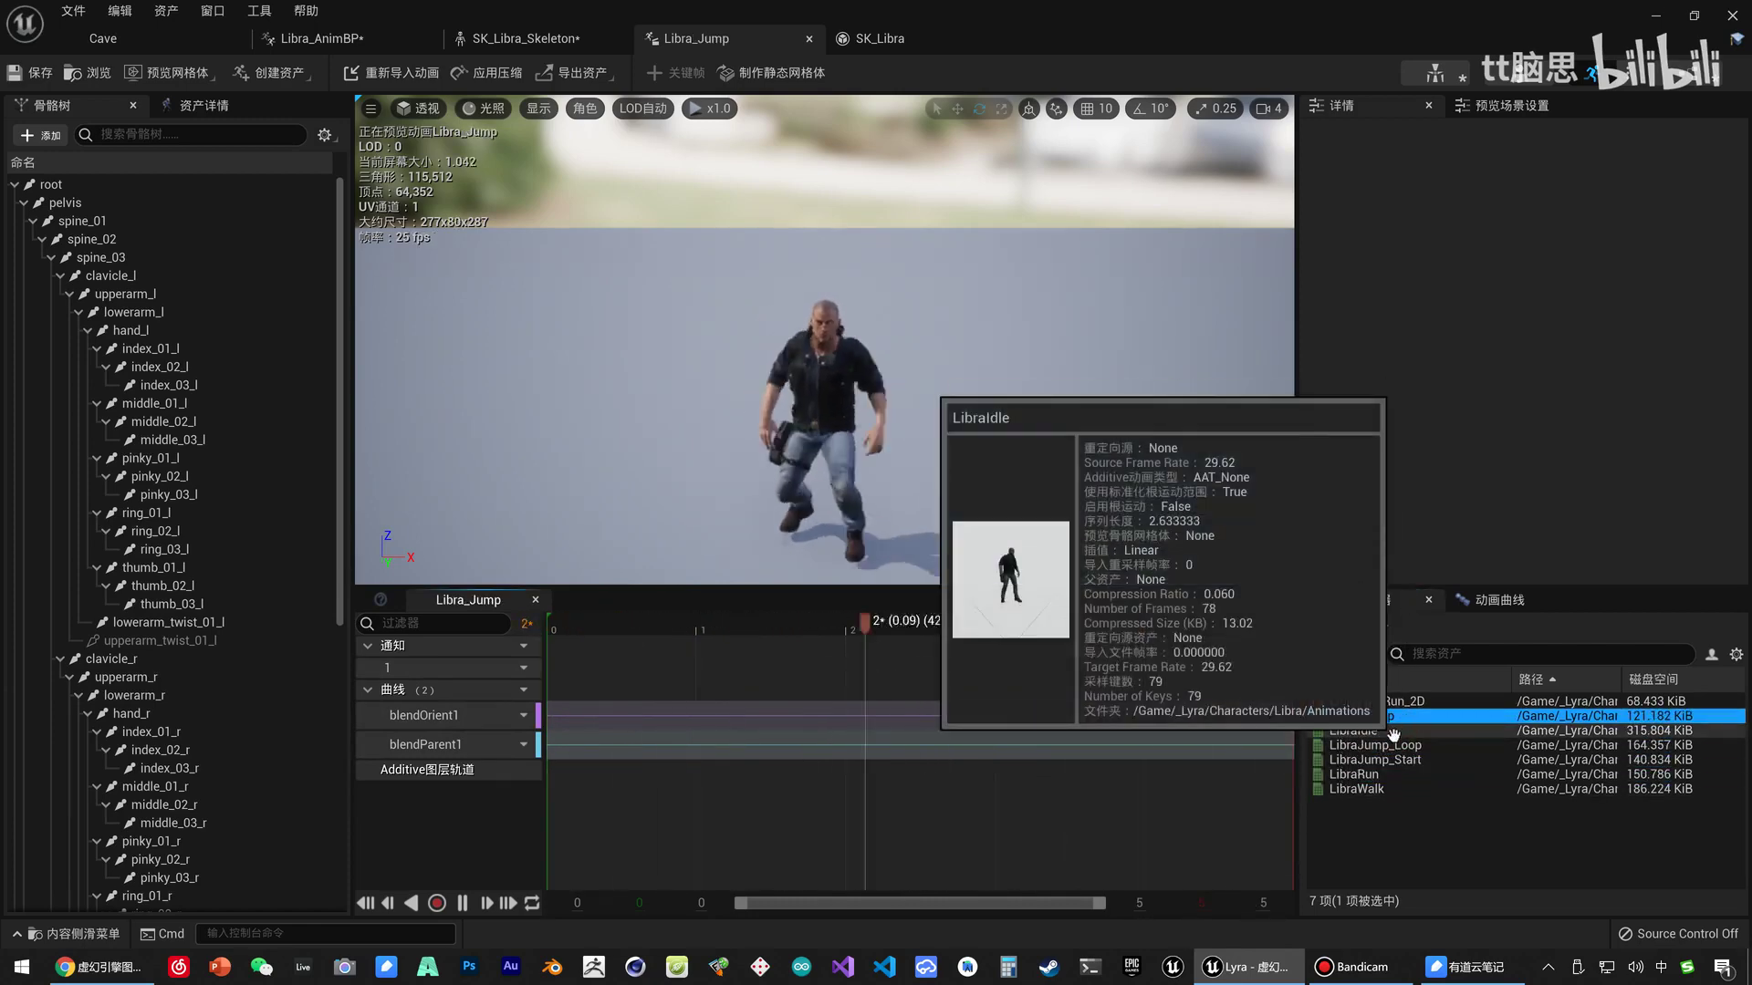
{"action": "left_click", "coordinate": [1411, 745]}
Preview Libra_IdleRun_2D at walking and running speeds, then return to Libra_AnimBP.
{"action": "left_click", "coordinate": [1405, 701]}
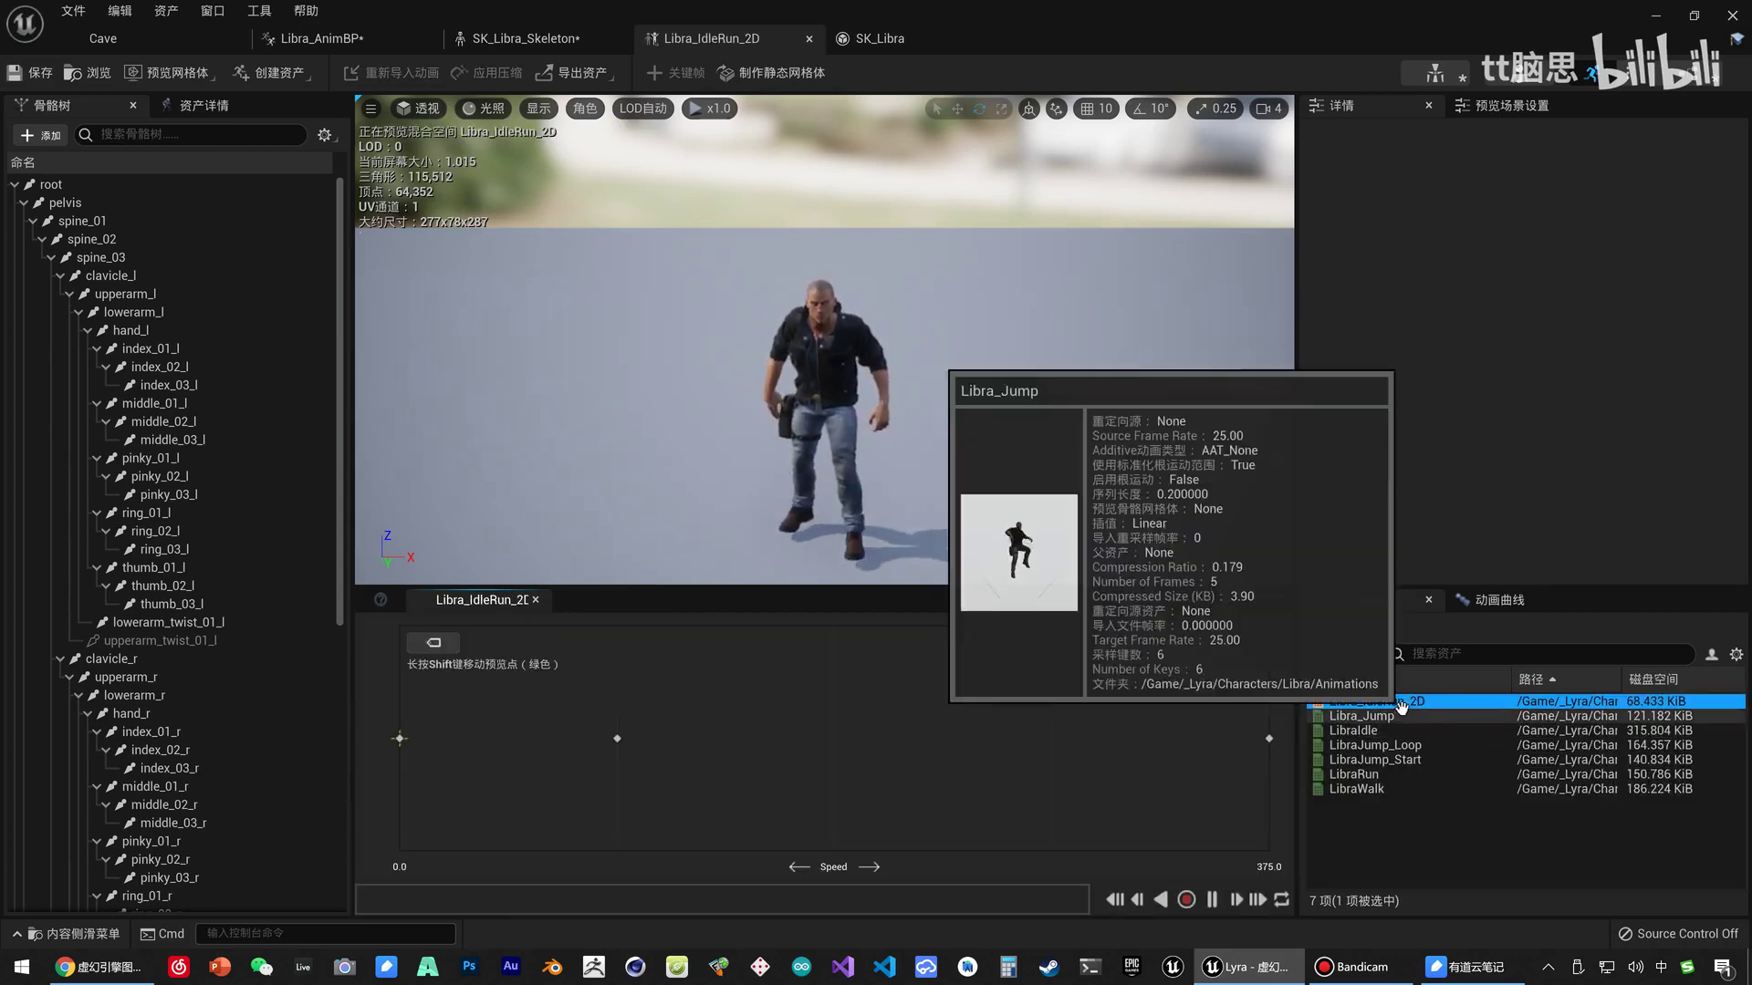
{"action": "mouse_move", "coordinate": [421, 735]}
{"action": "left_mouse_down"}
{"action": "mouse_move", "coordinate": [533, 741]}
{"action": "mouse_move", "coordinate": [466, 738]}
{"action": "left_mouse_up"}
{"action": "left_click_drag", "start_coordinate": [606, 762], "coordinate": [937, 738]}
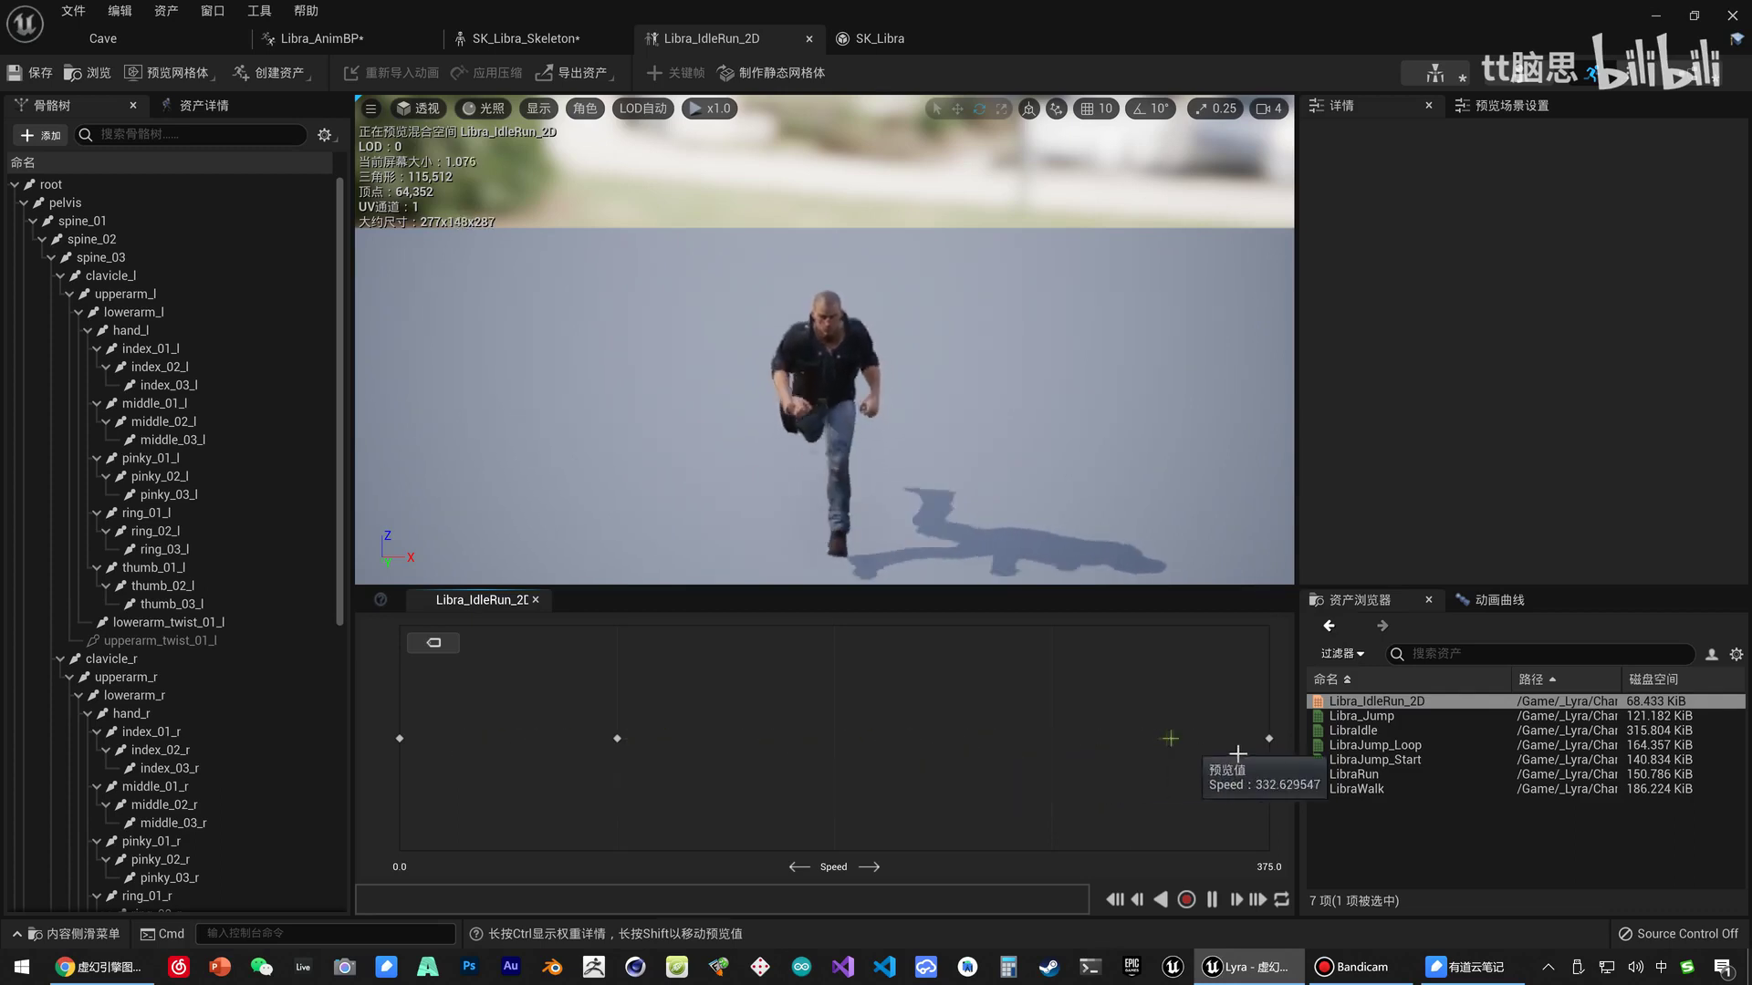
{"action": "left_click", "coordinate": [1691, 74]}
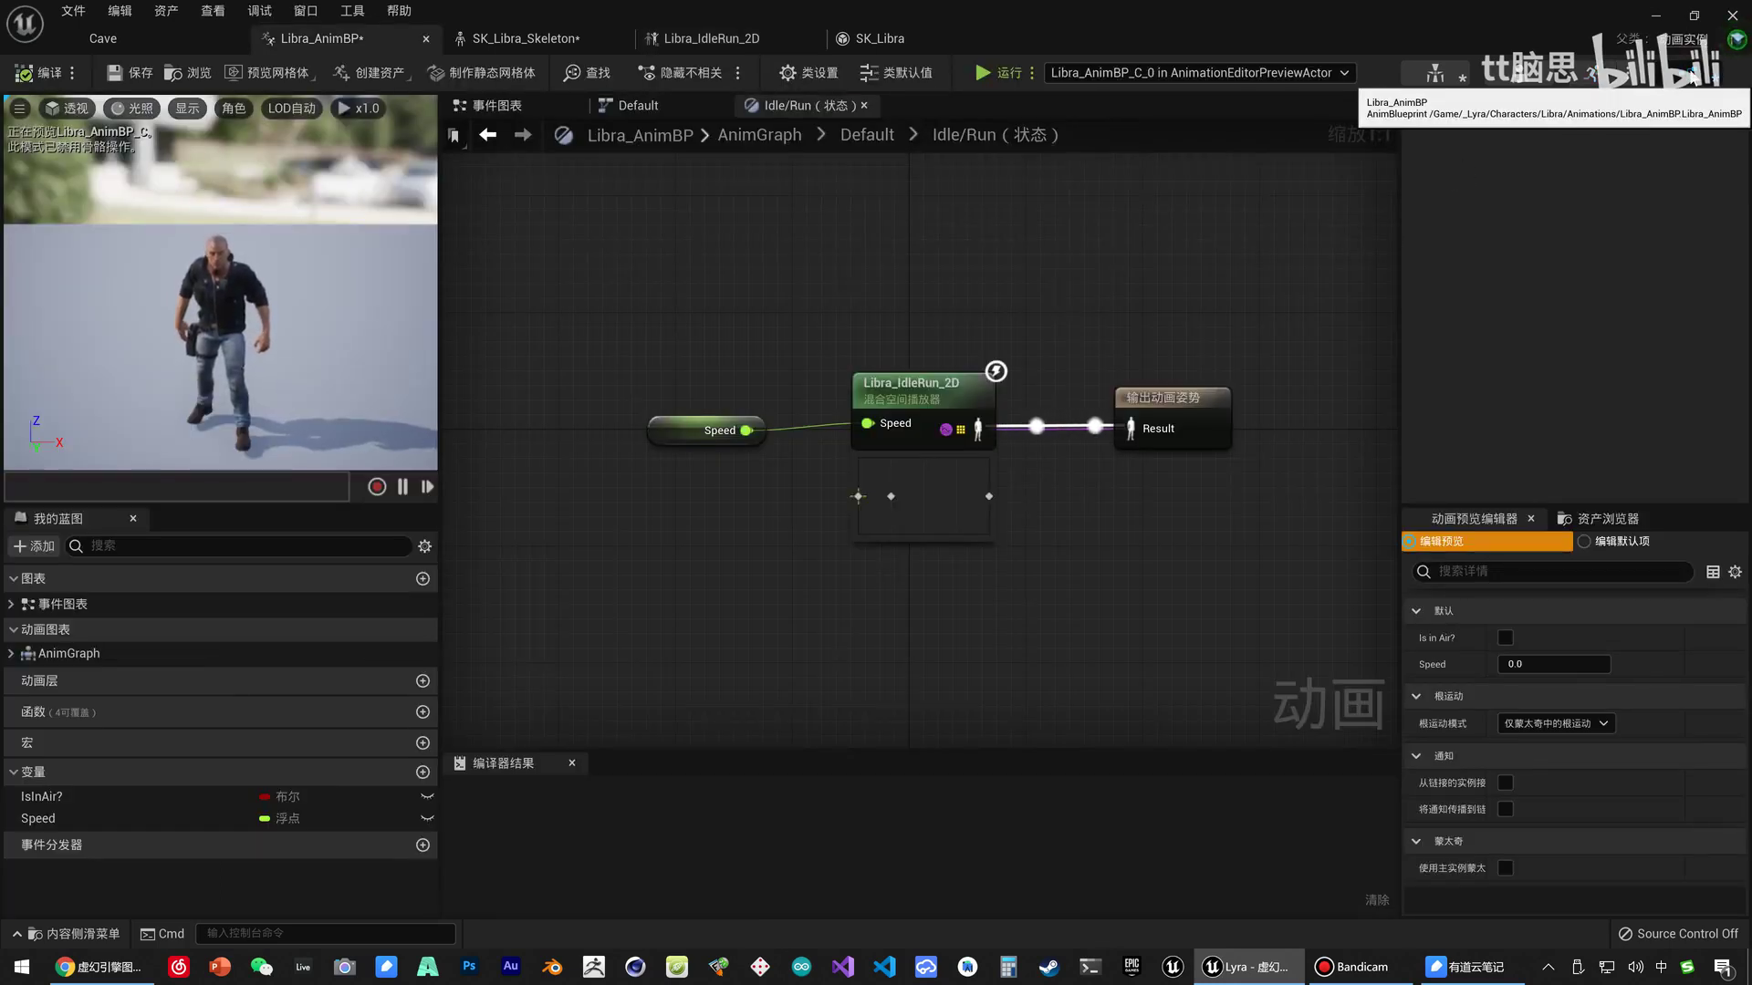
{"action": "left_click", "coordinate": [666, 429]}
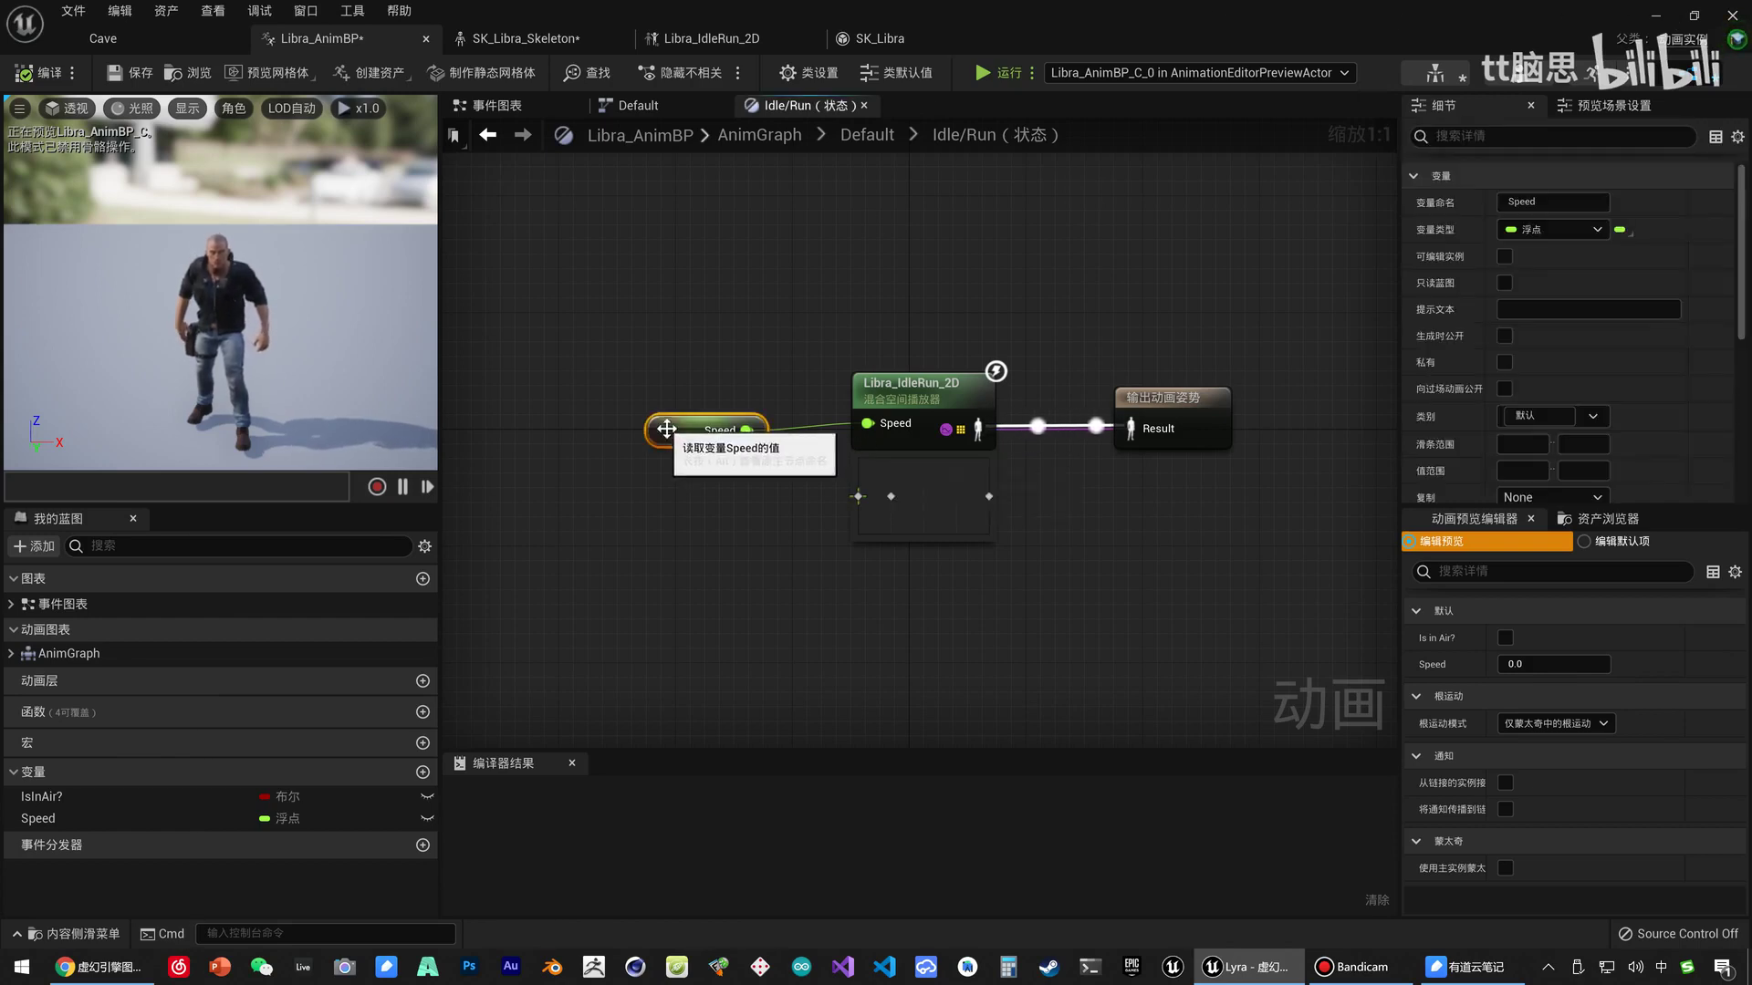
{"action": "left_click", "coordinate": [58, 605]}
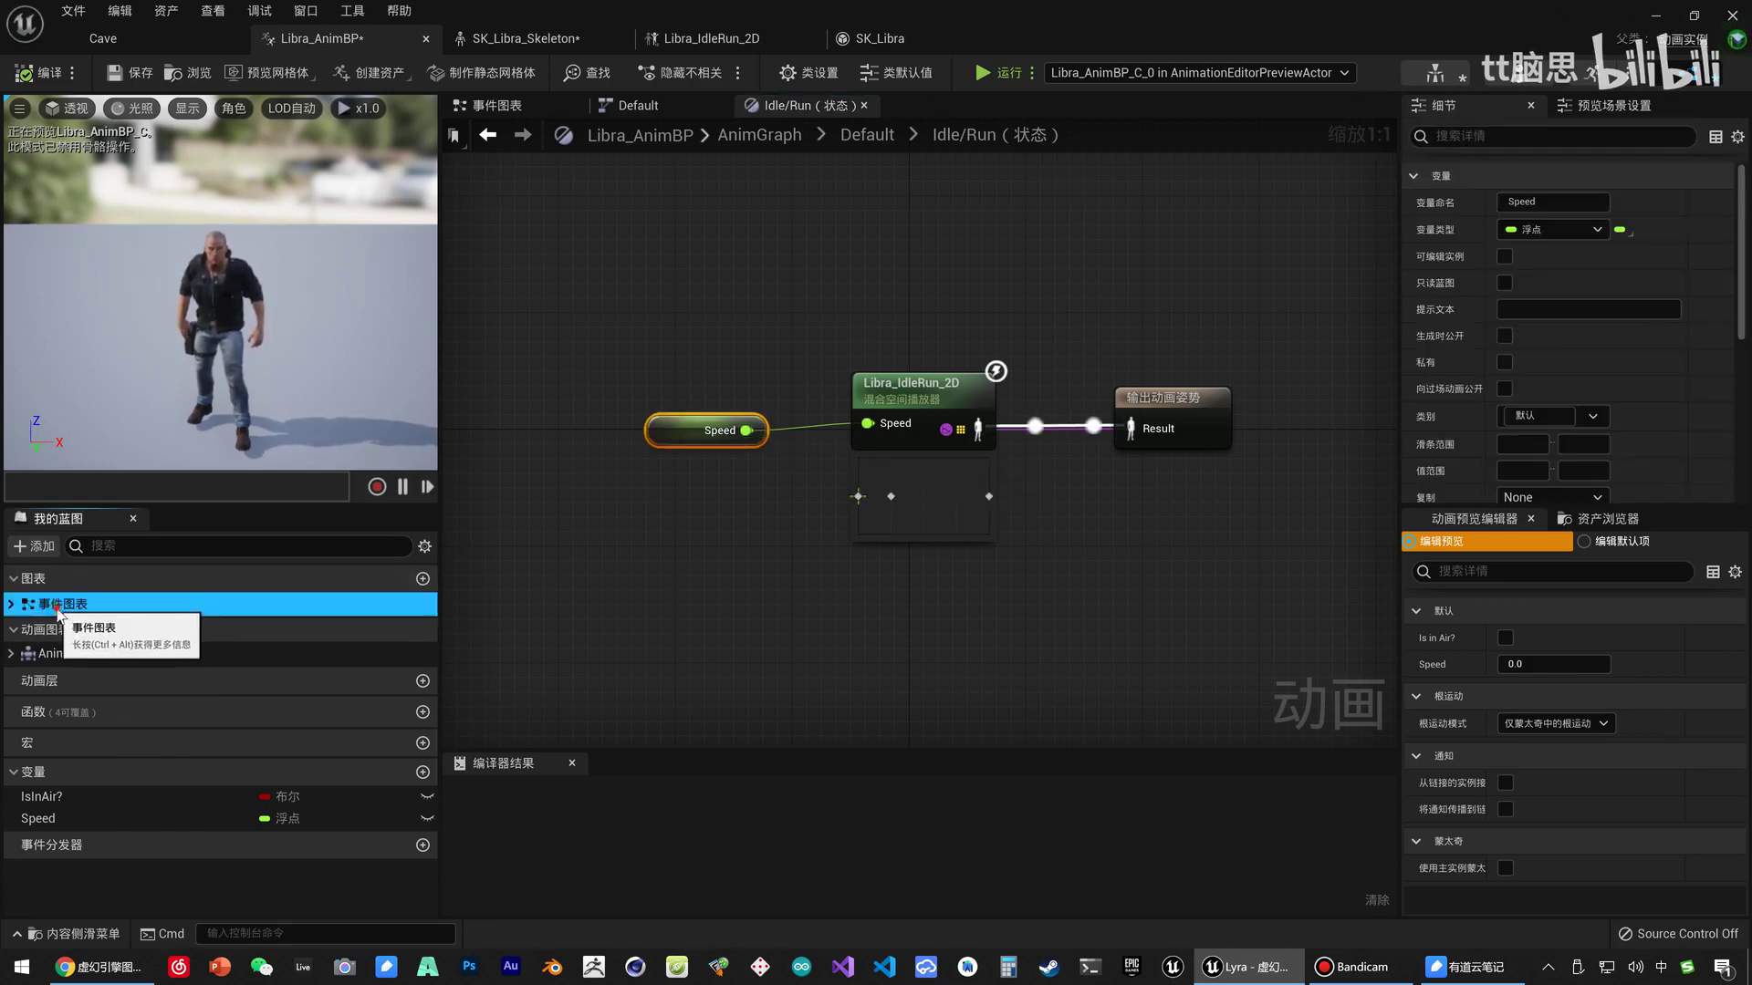
{"action": "double_click", "coordinate": [56, 607]}
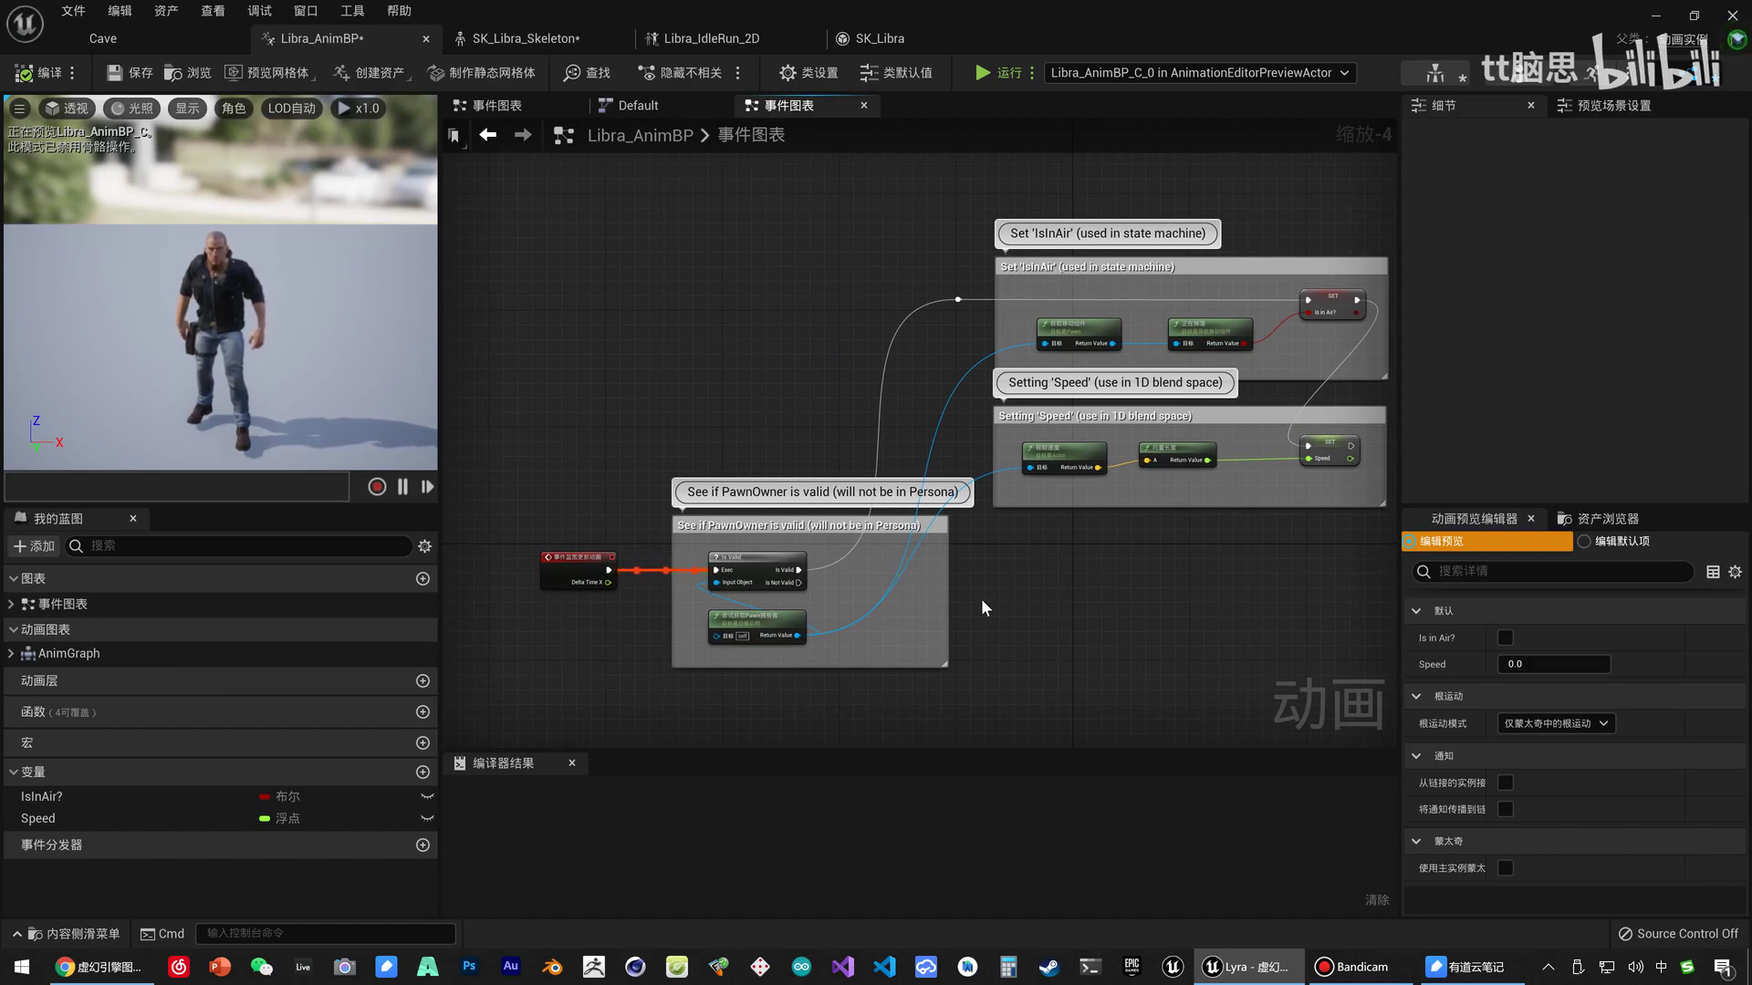
{"action": "right_click_drag", "start_coordinate": [1015, 600], "coordinate": [871, 582]}
{"action": "key", "text": "ctrl+a"}
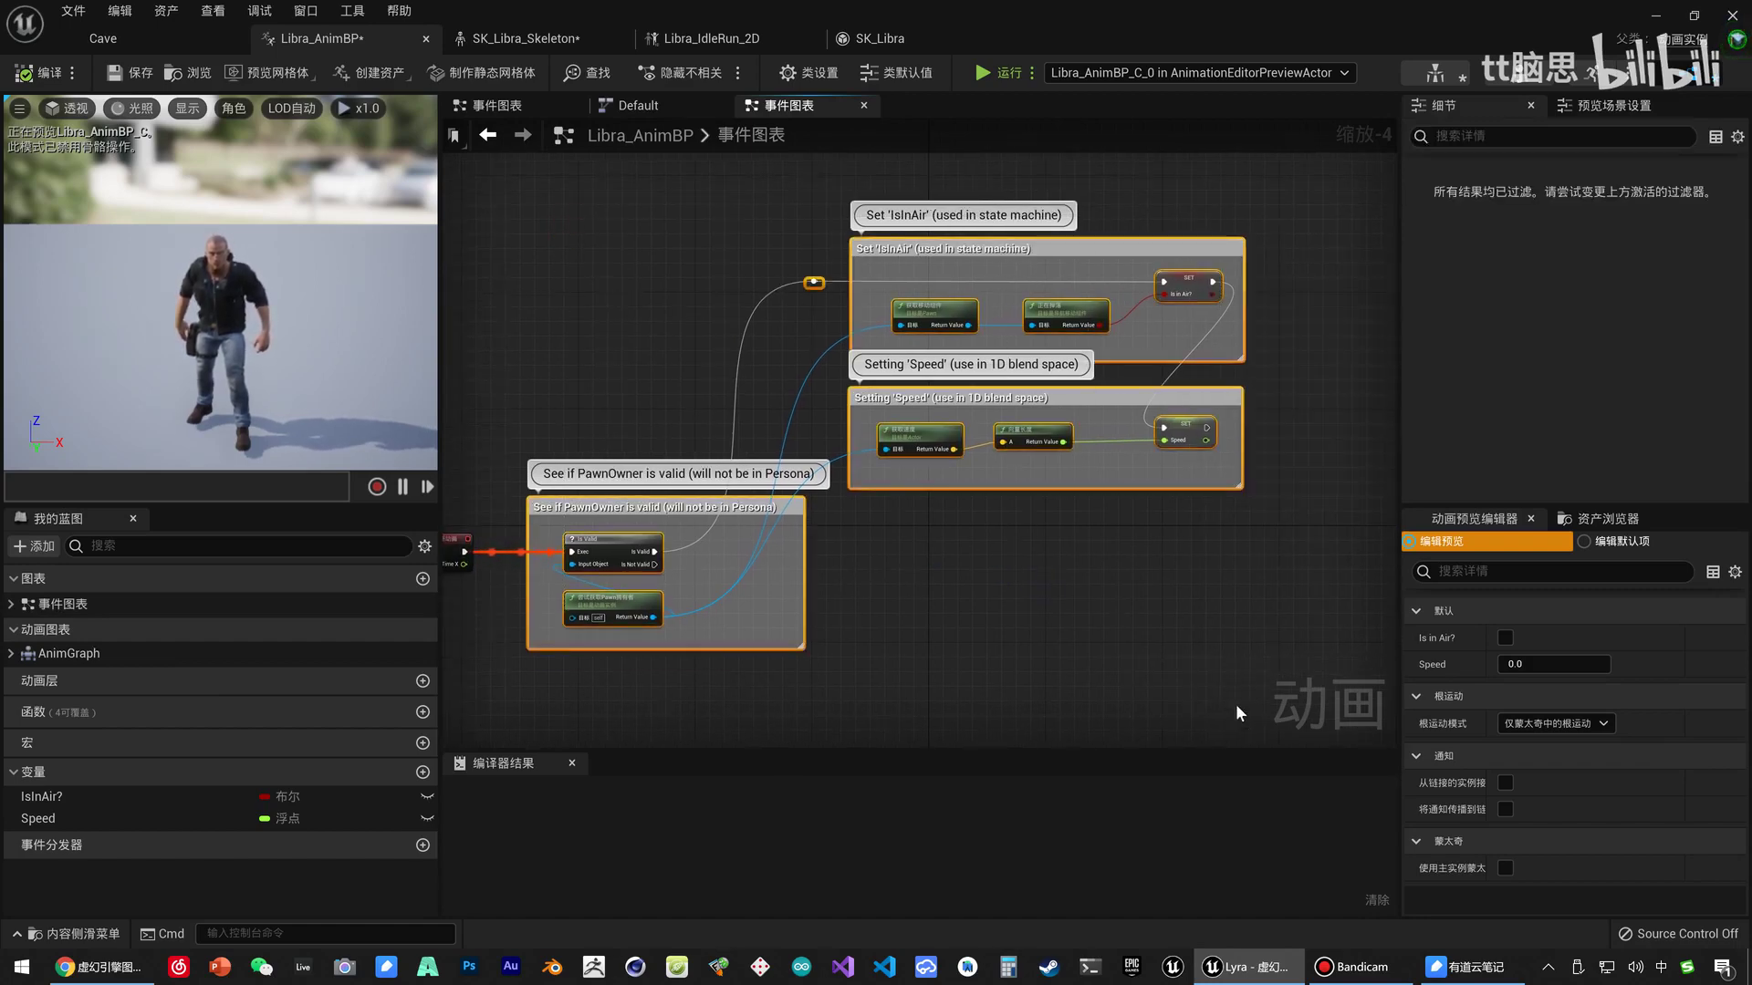
{"action": "left_click", "coordinate": [929, 726]}
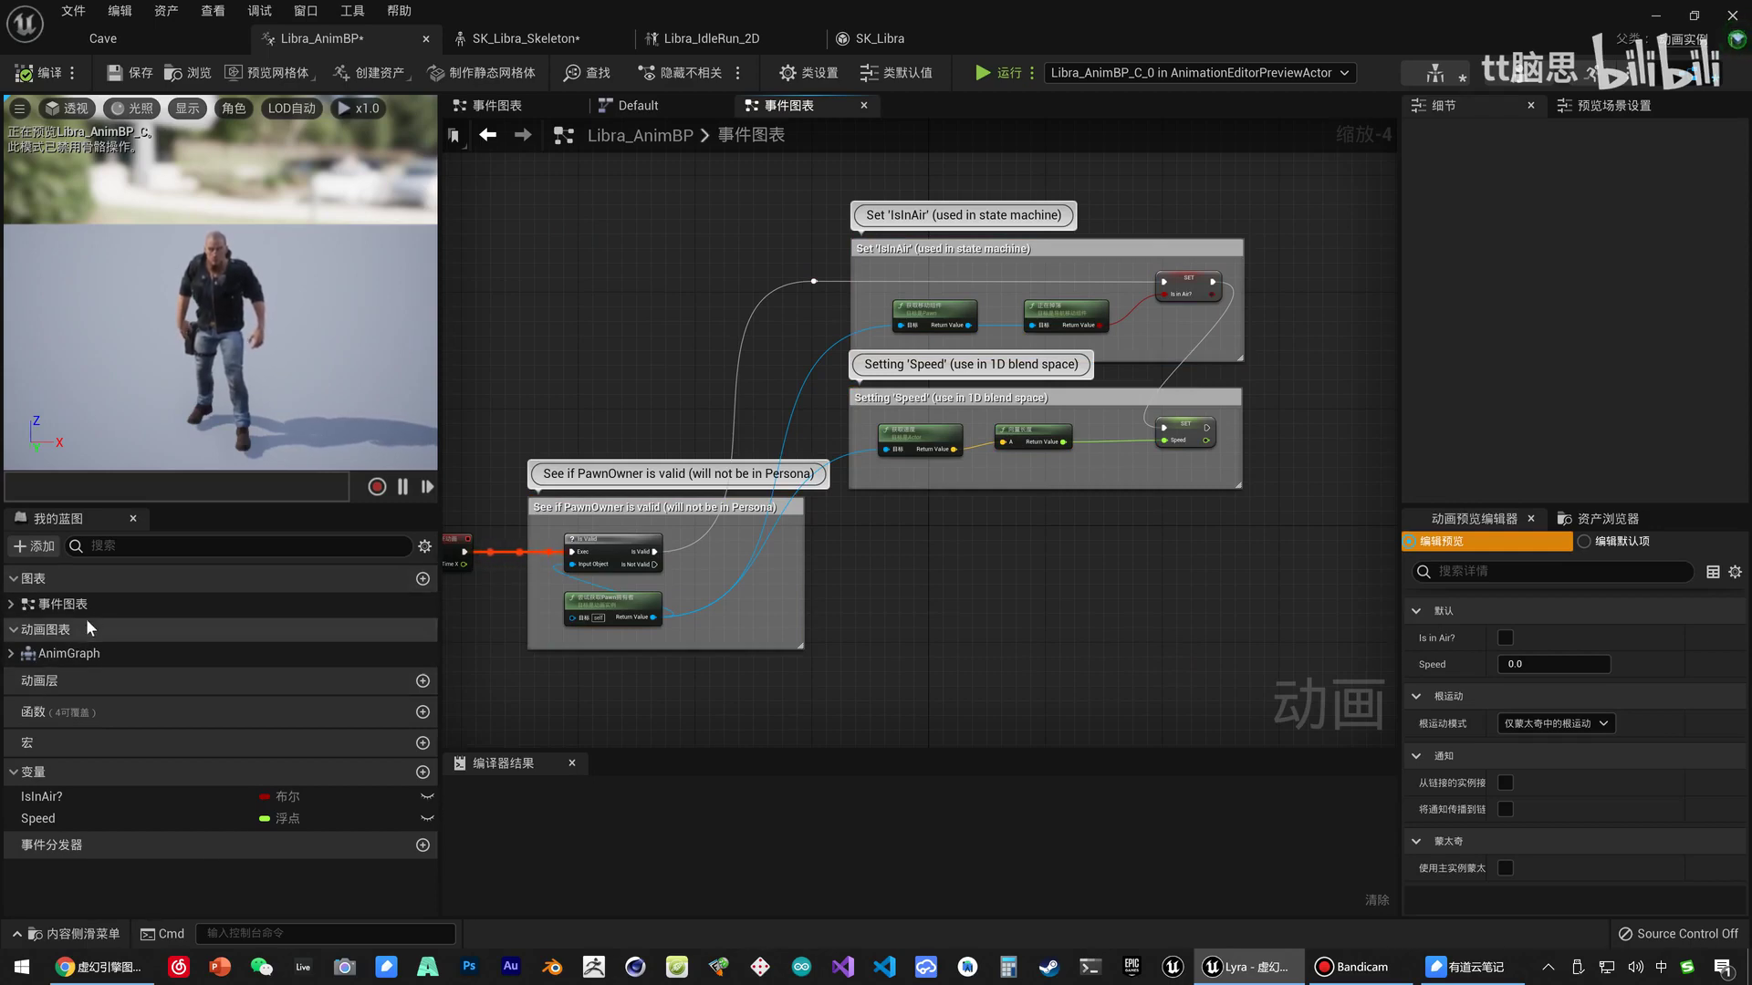
{"action": "scroll", "coordinate": [556, 627], "scroll_direction": "up", "scroll_amount": 1}
{"action": "scroll", "coordinate": [583, 584], "scroll_direction": "up", "scroll_amount": 1}
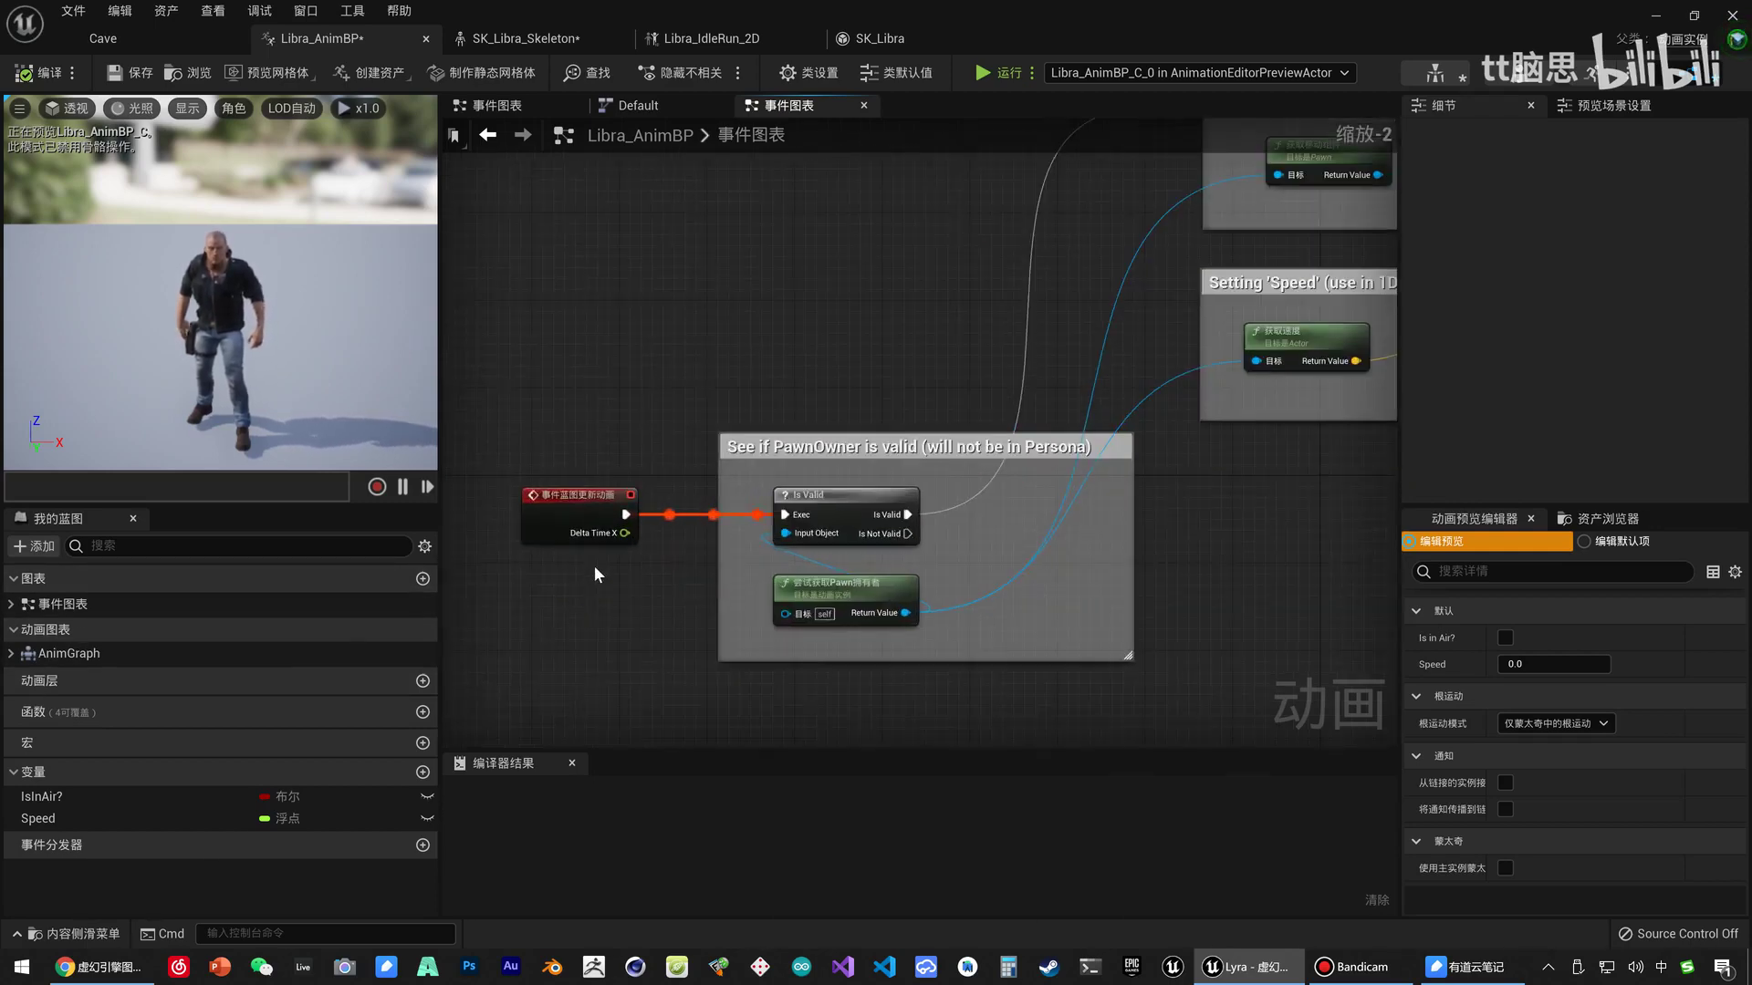
{"action": "left_click_drag", "start_coordinate": [549, 584], "coordinate": [600, 500]}
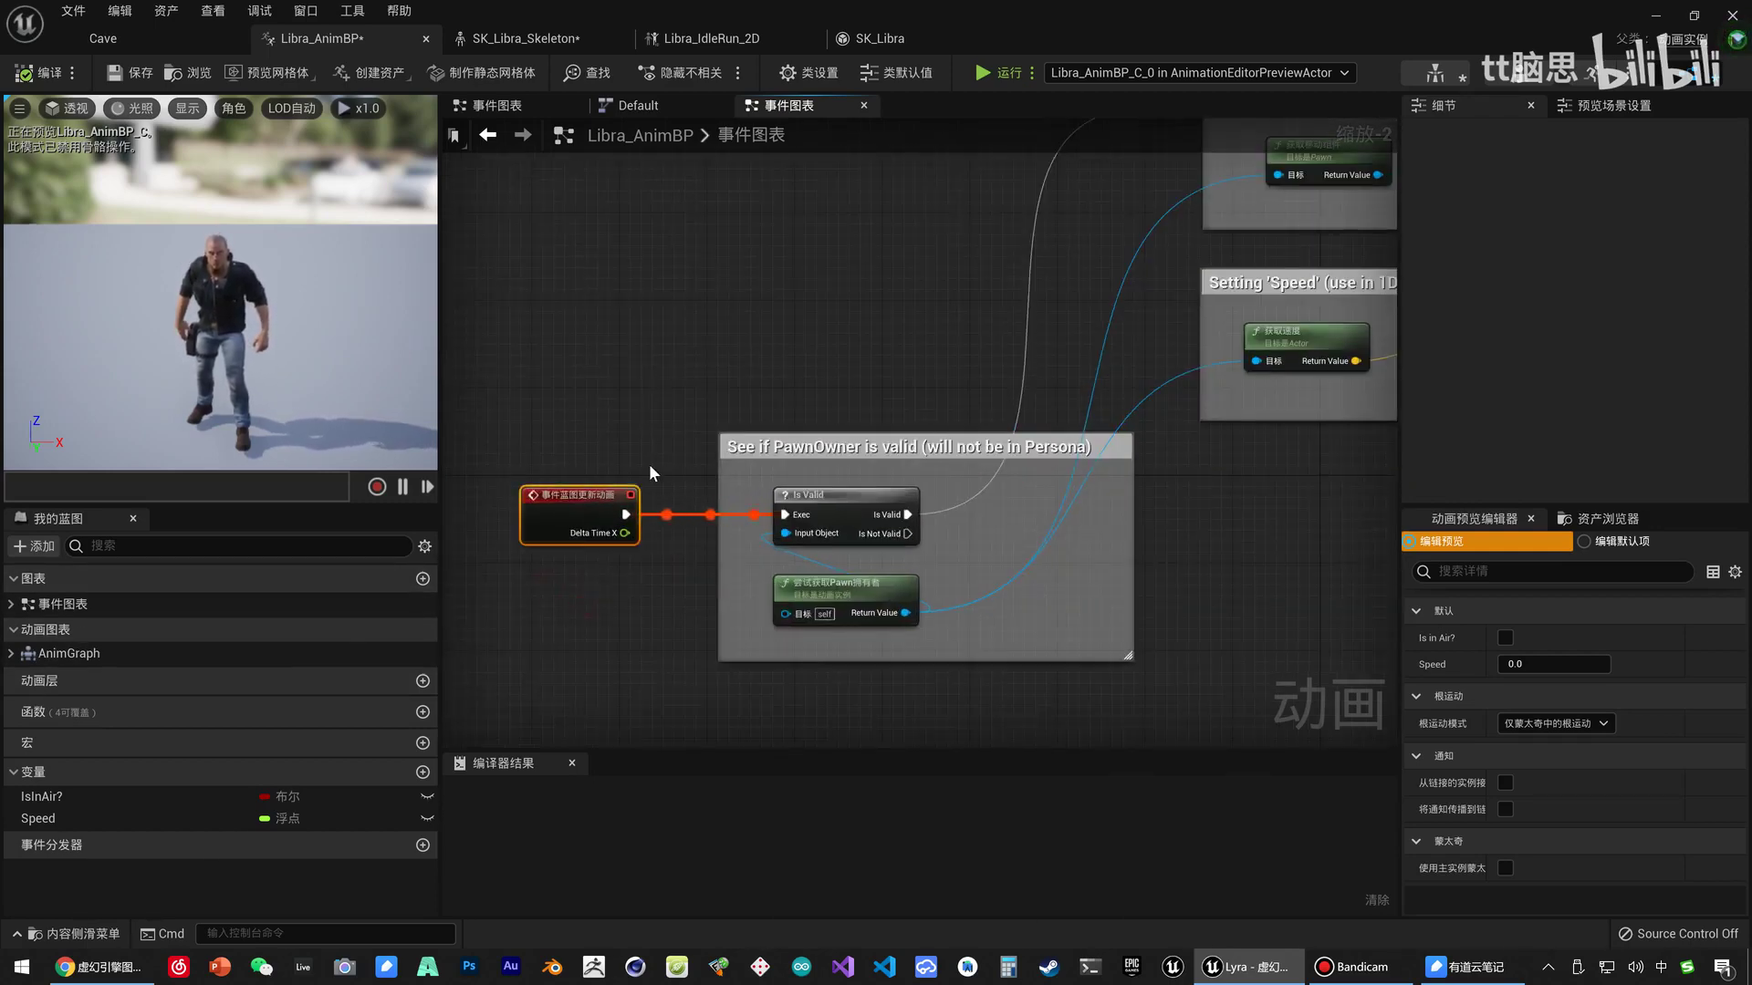
{"action": "left_click_drag", "start_coordinate": [552, 586], "coordinate": [593, 507]}
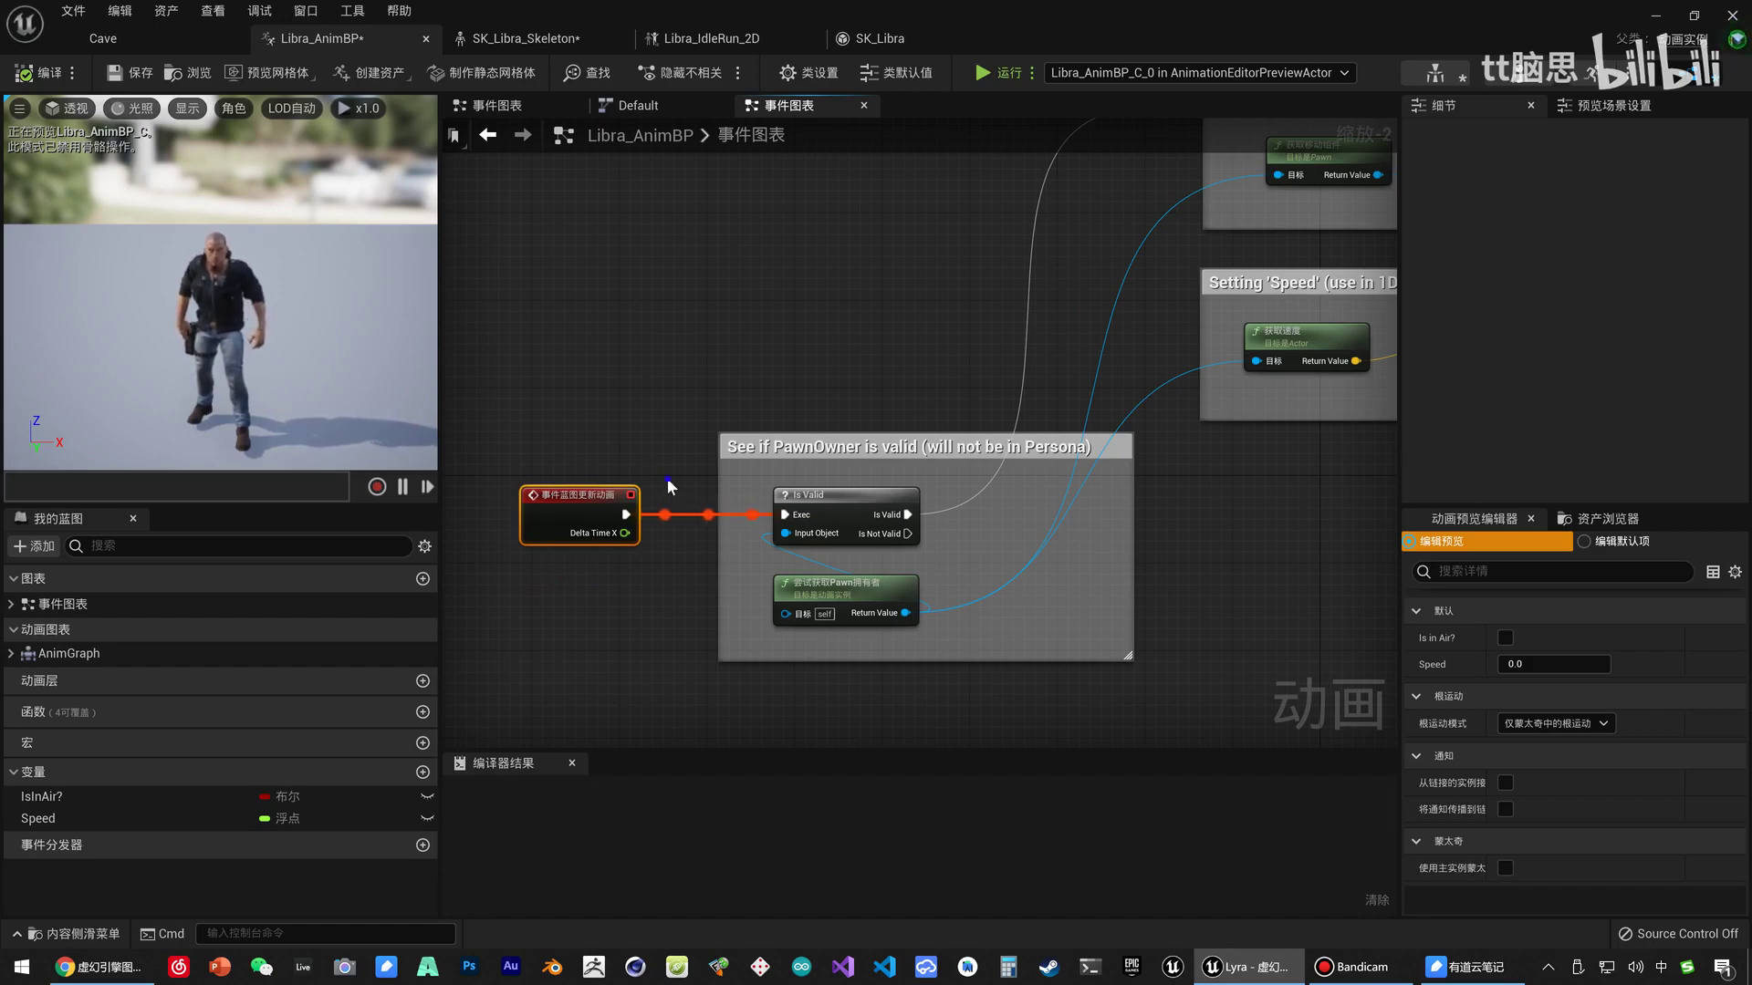
{"action": "right_click_drag", "start_coordinate": [668, 485], "coordinate": [620, 486]}
{"action": "right_click", "coordinate": [553, 392]}
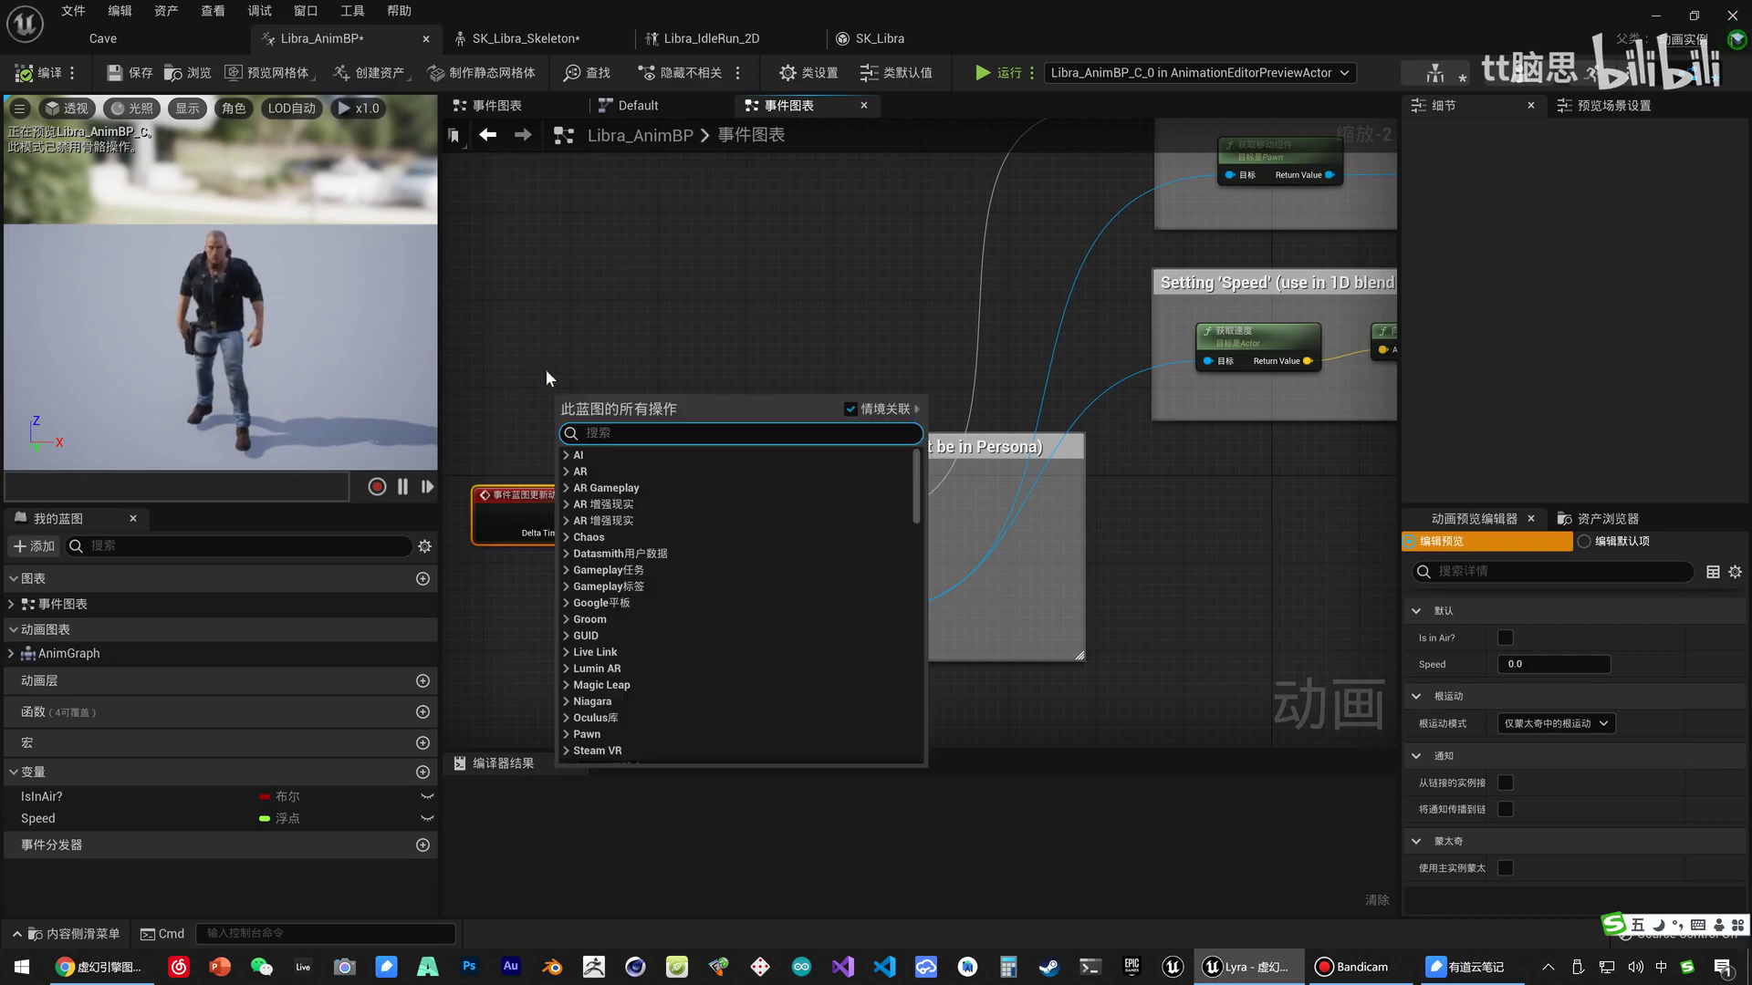
{"action": "left_click", "coordinate": [523, 342]}
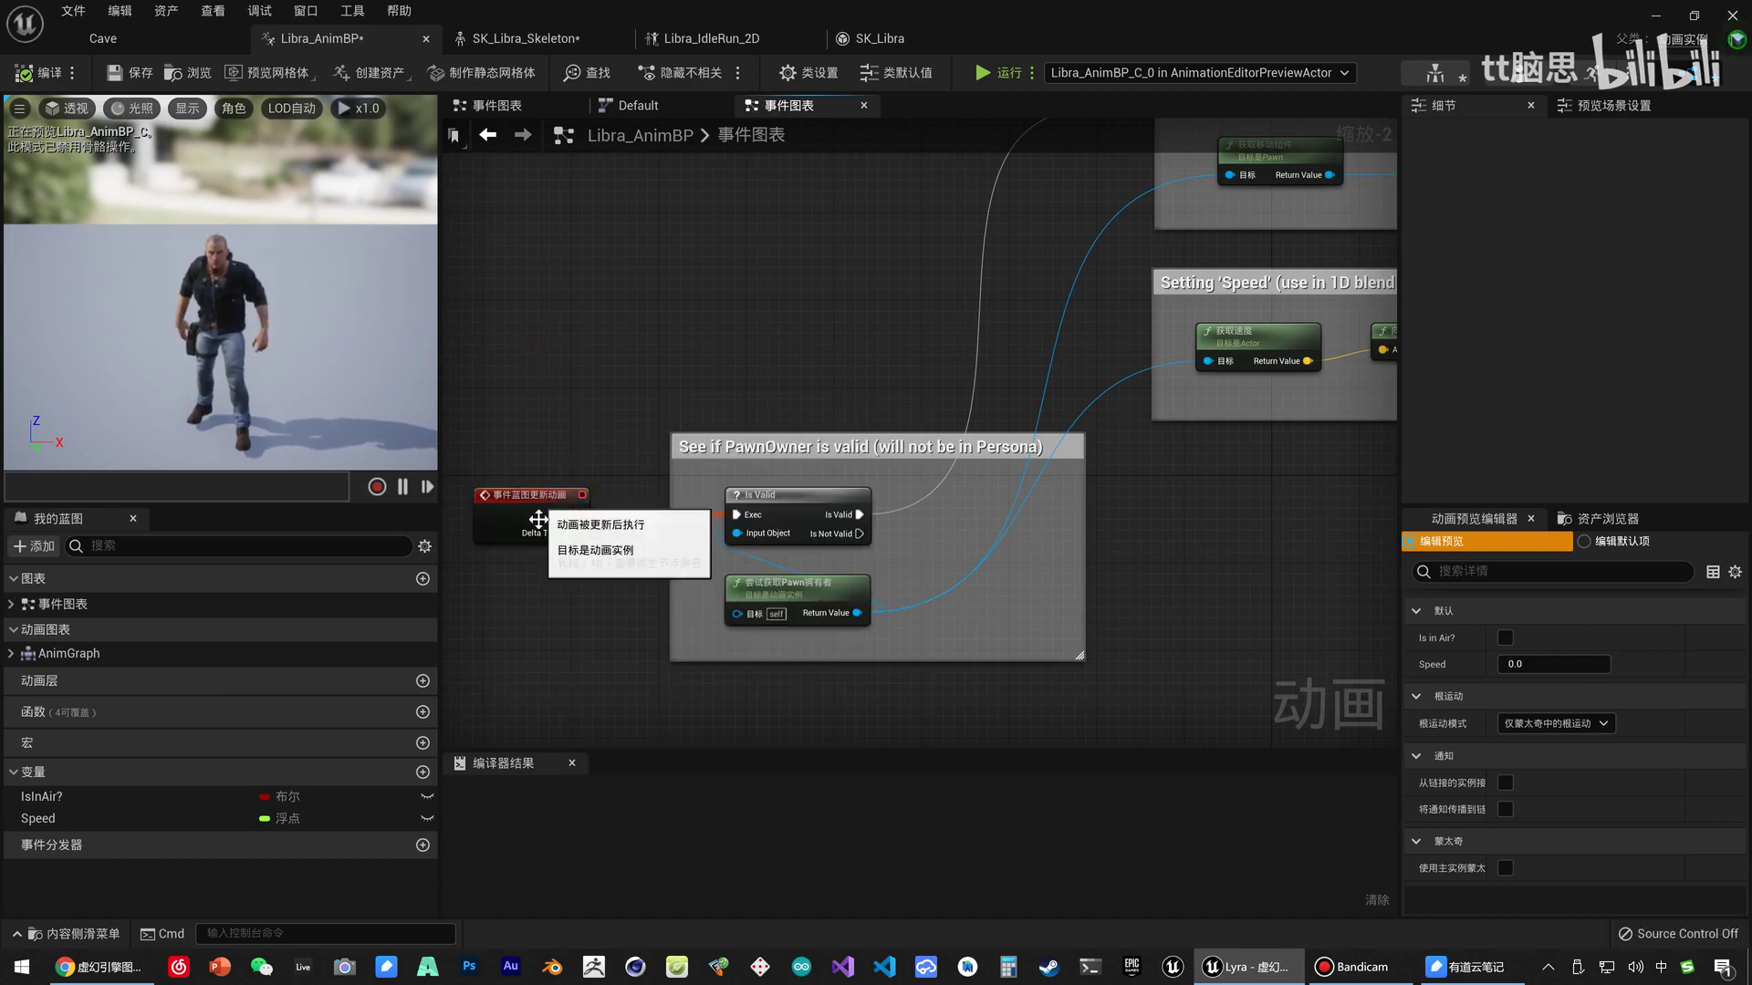
{"action": "scroll", "coordinate": [550, 594], "scroll_direction": "up", "scroll_amount": 2}
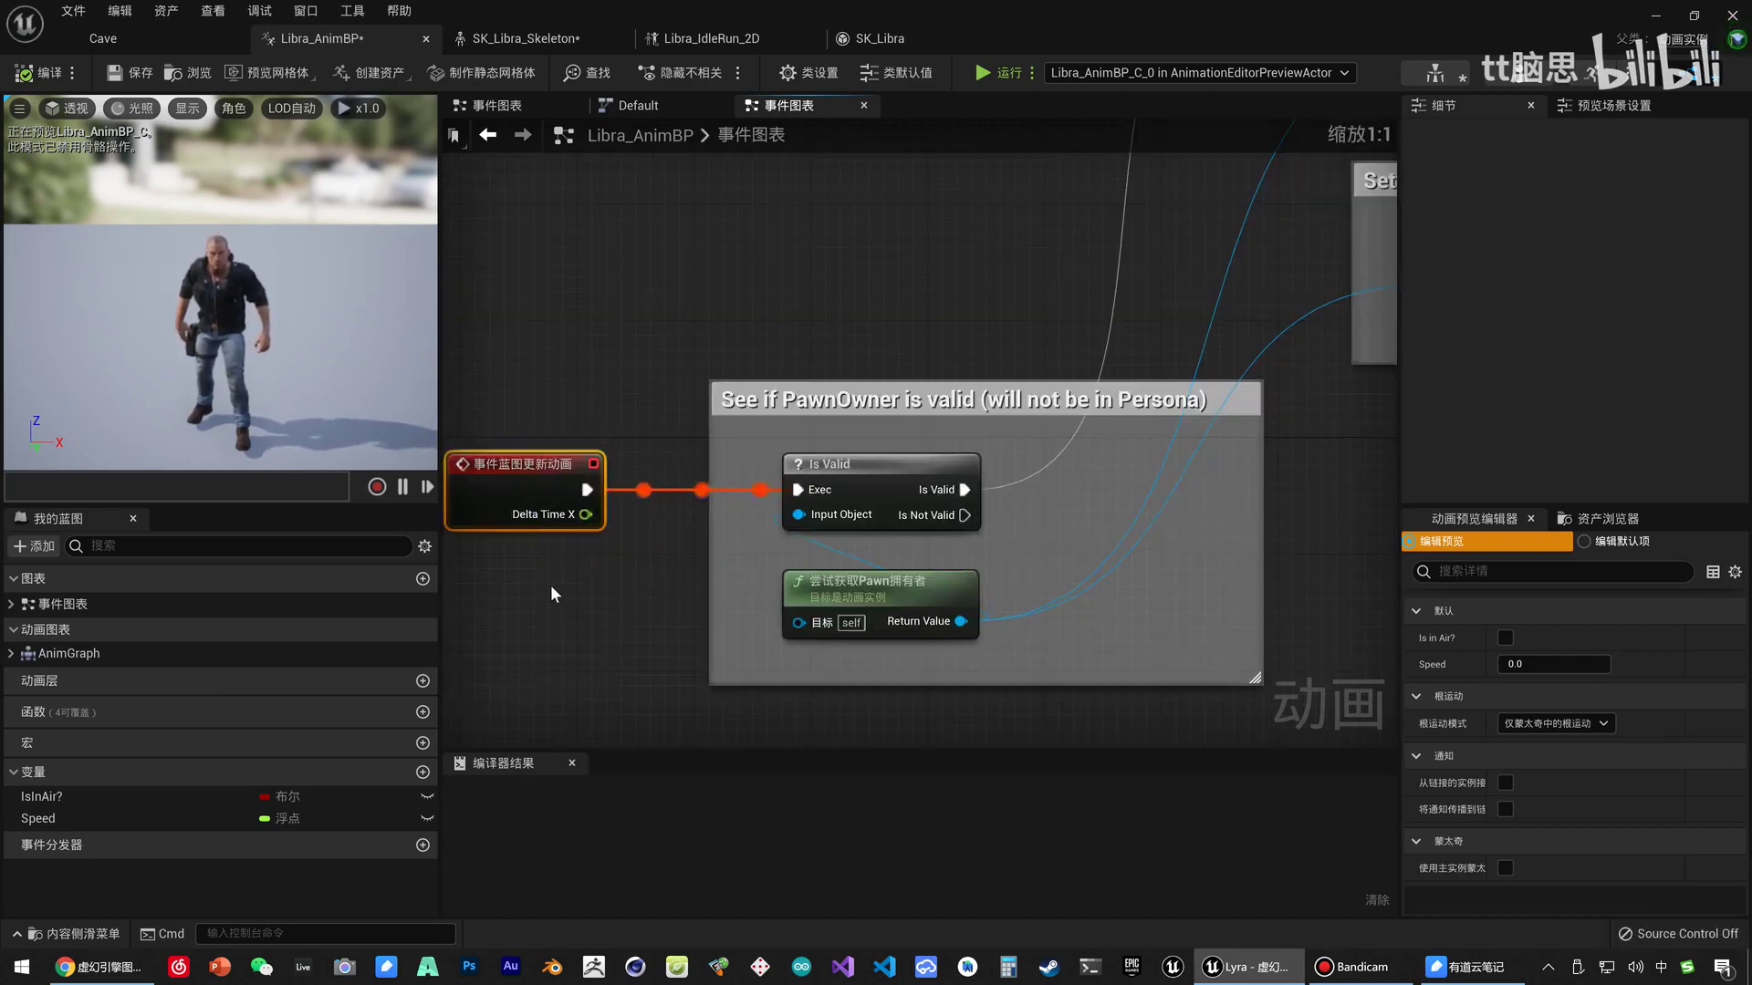
{"action": "scroll", "coordinate": [621, 609], "scroll_direction": "down", "scroll_amount": 1}
{"action": "scroll", "coordinate": [621, 610], "scroll_direction": "down", "scroll_amount": 1}
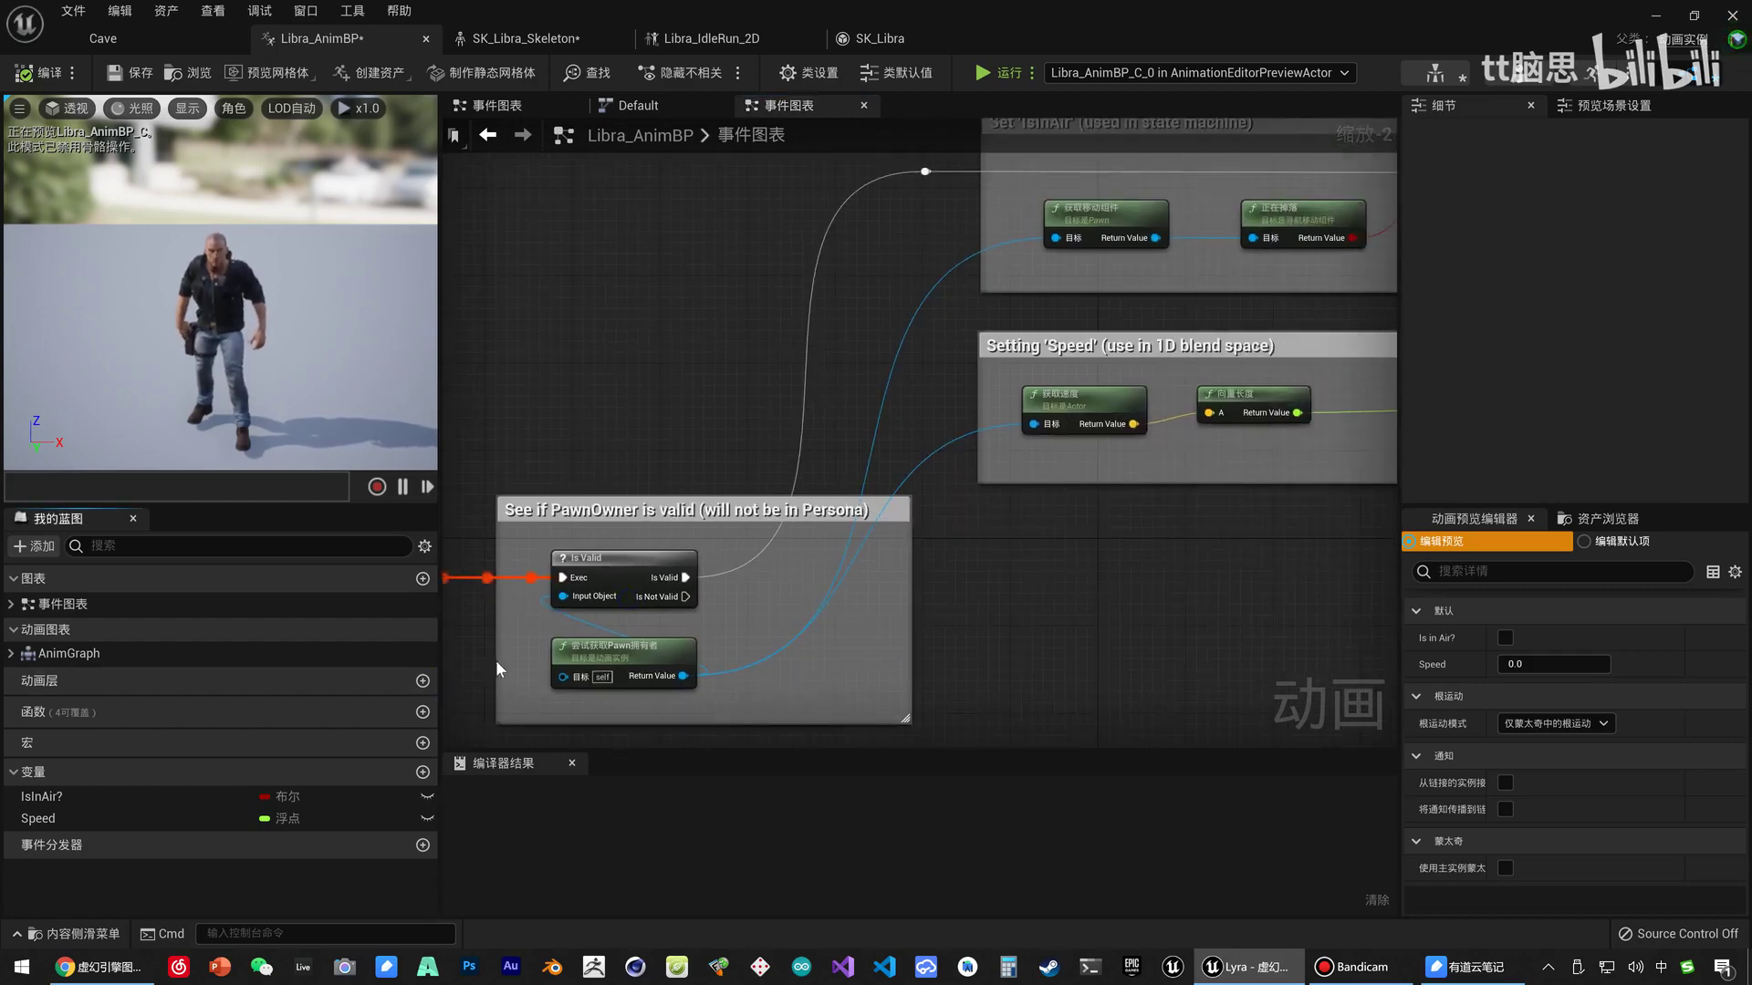
{"action": "right_click_drag", "start_coordinate": [655, 624], "coordinate": [489, 629]}
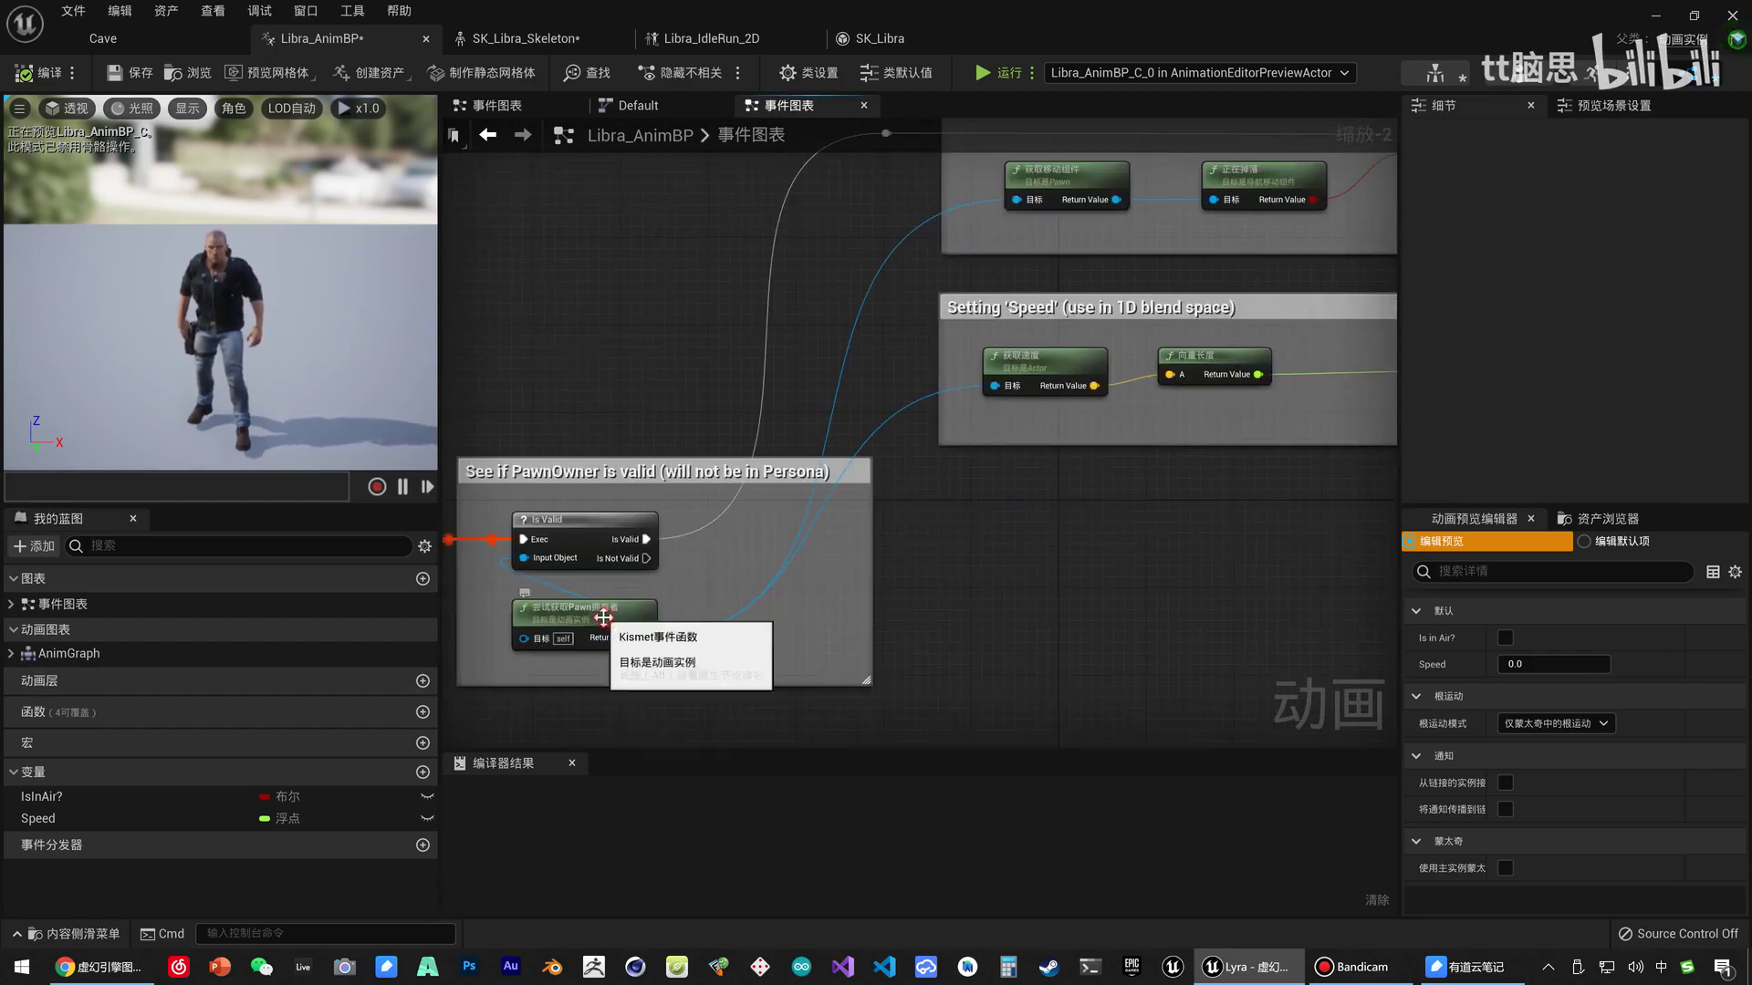
{"action": "right_click_drag", "start_coordinate": [858, 579], "coordinate": [672, 665]}
{"action": "left_click_drag", "start_coordinate": [1268, 268], "coordinate": [885, 207]}
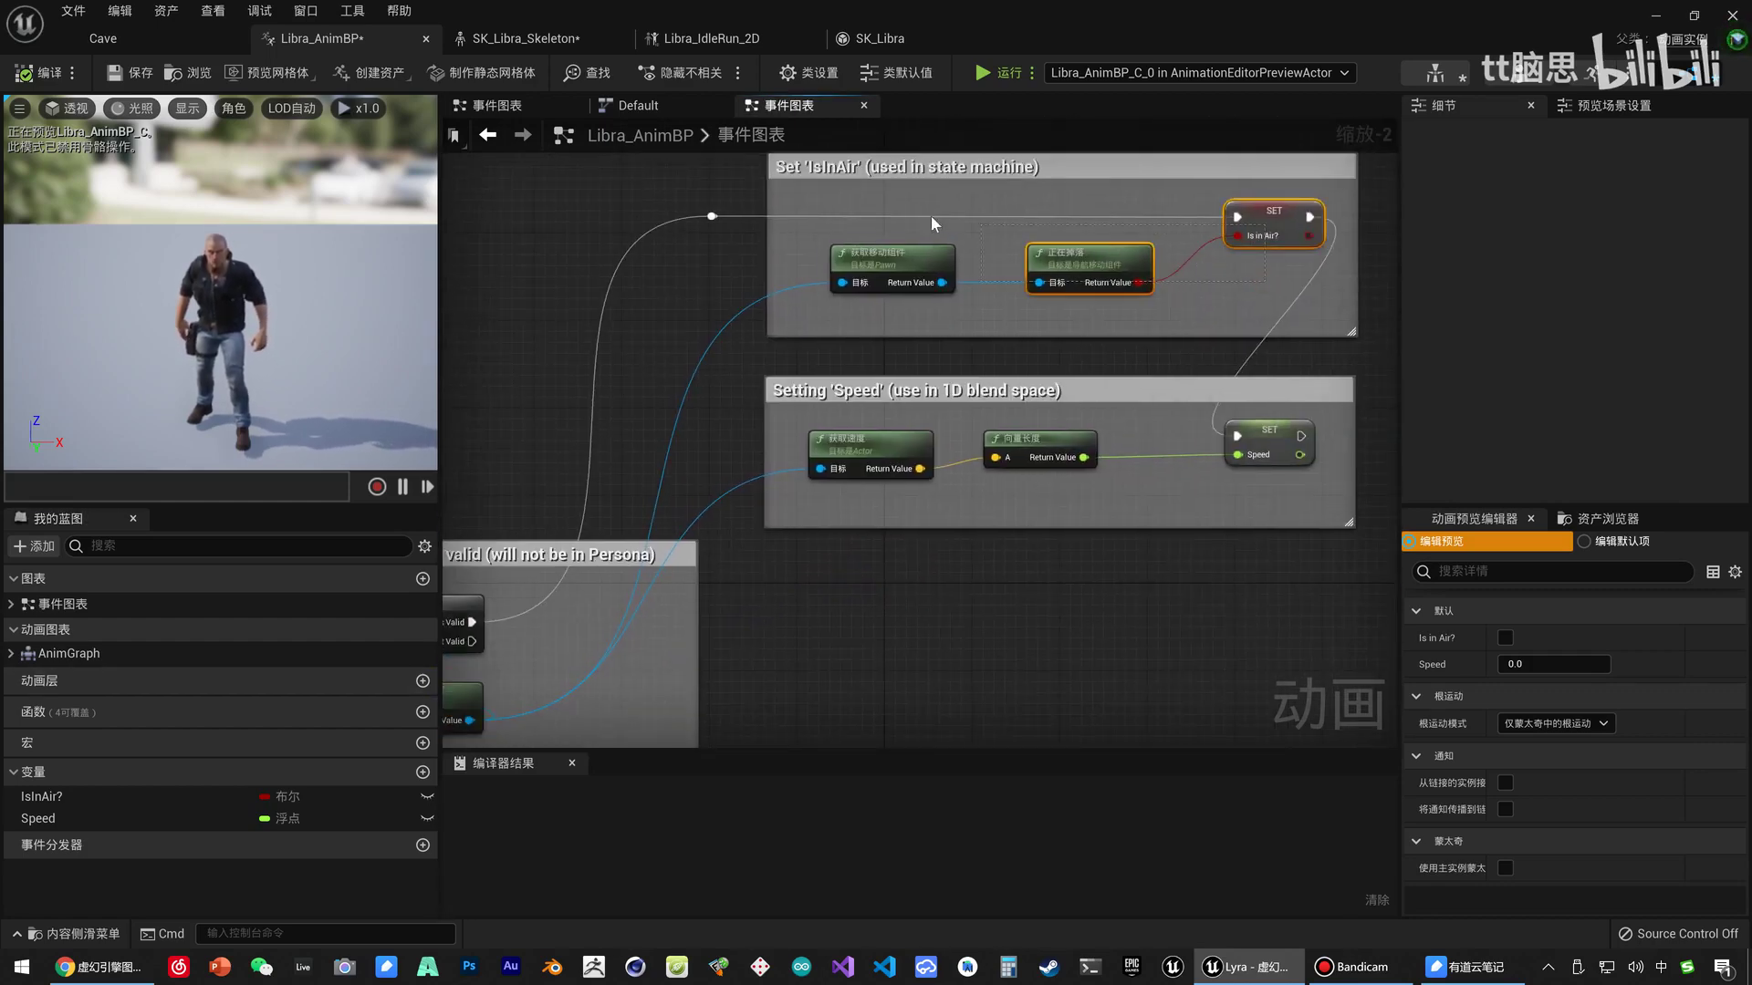
{"action": "left_click", "coordinate": [1183, 306]}
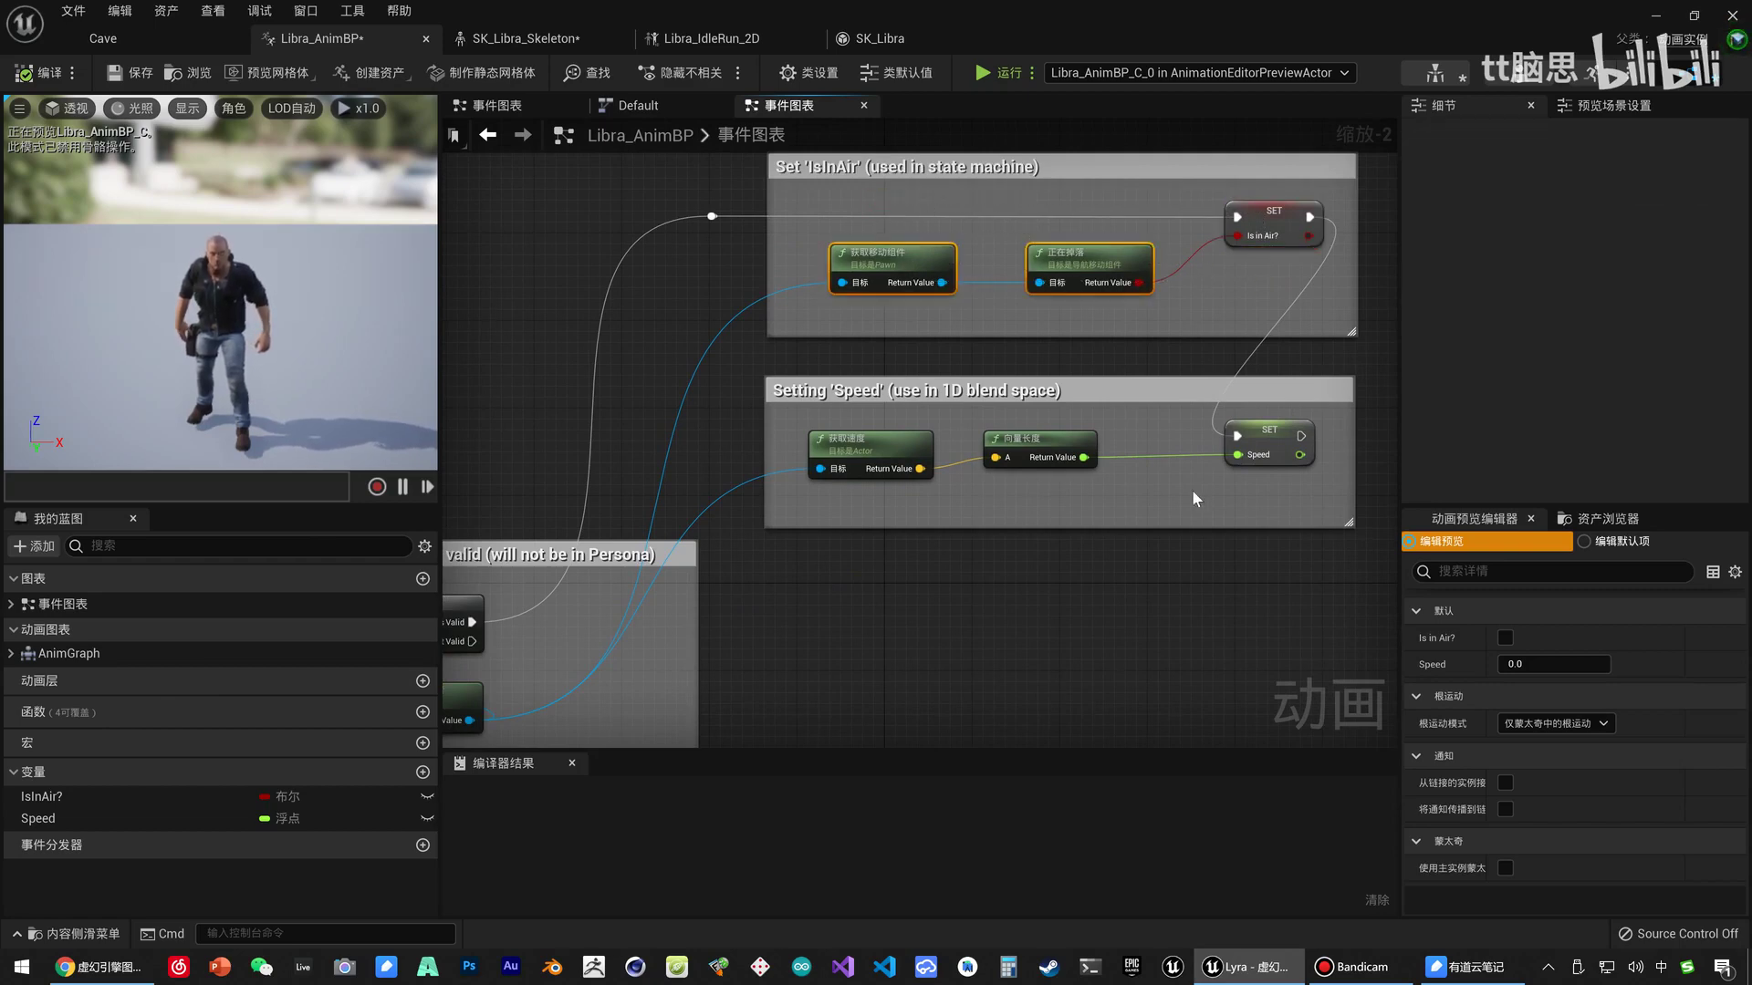
{"action": "left_click_drag", "start_coordinate": [1122, 488], "coordinate": [842, 430]}
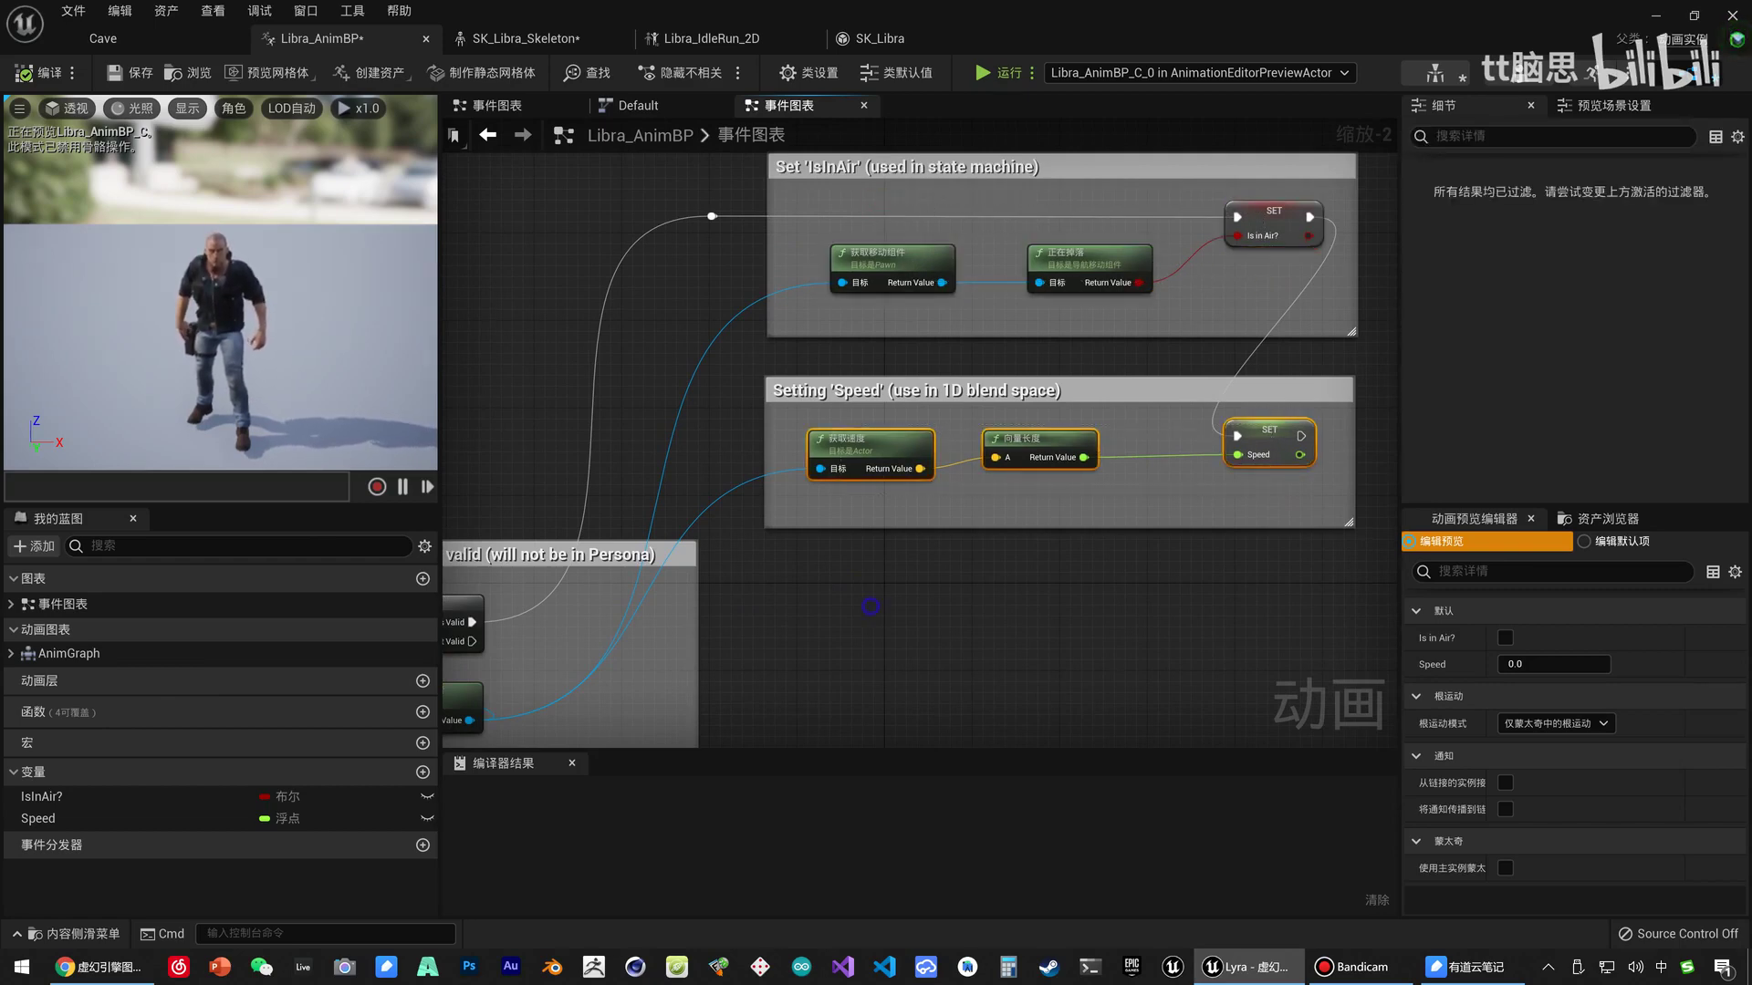
{"action": "right_click_drag", "start_coordinate": [870, 606], "coordinate": [917, 542]}
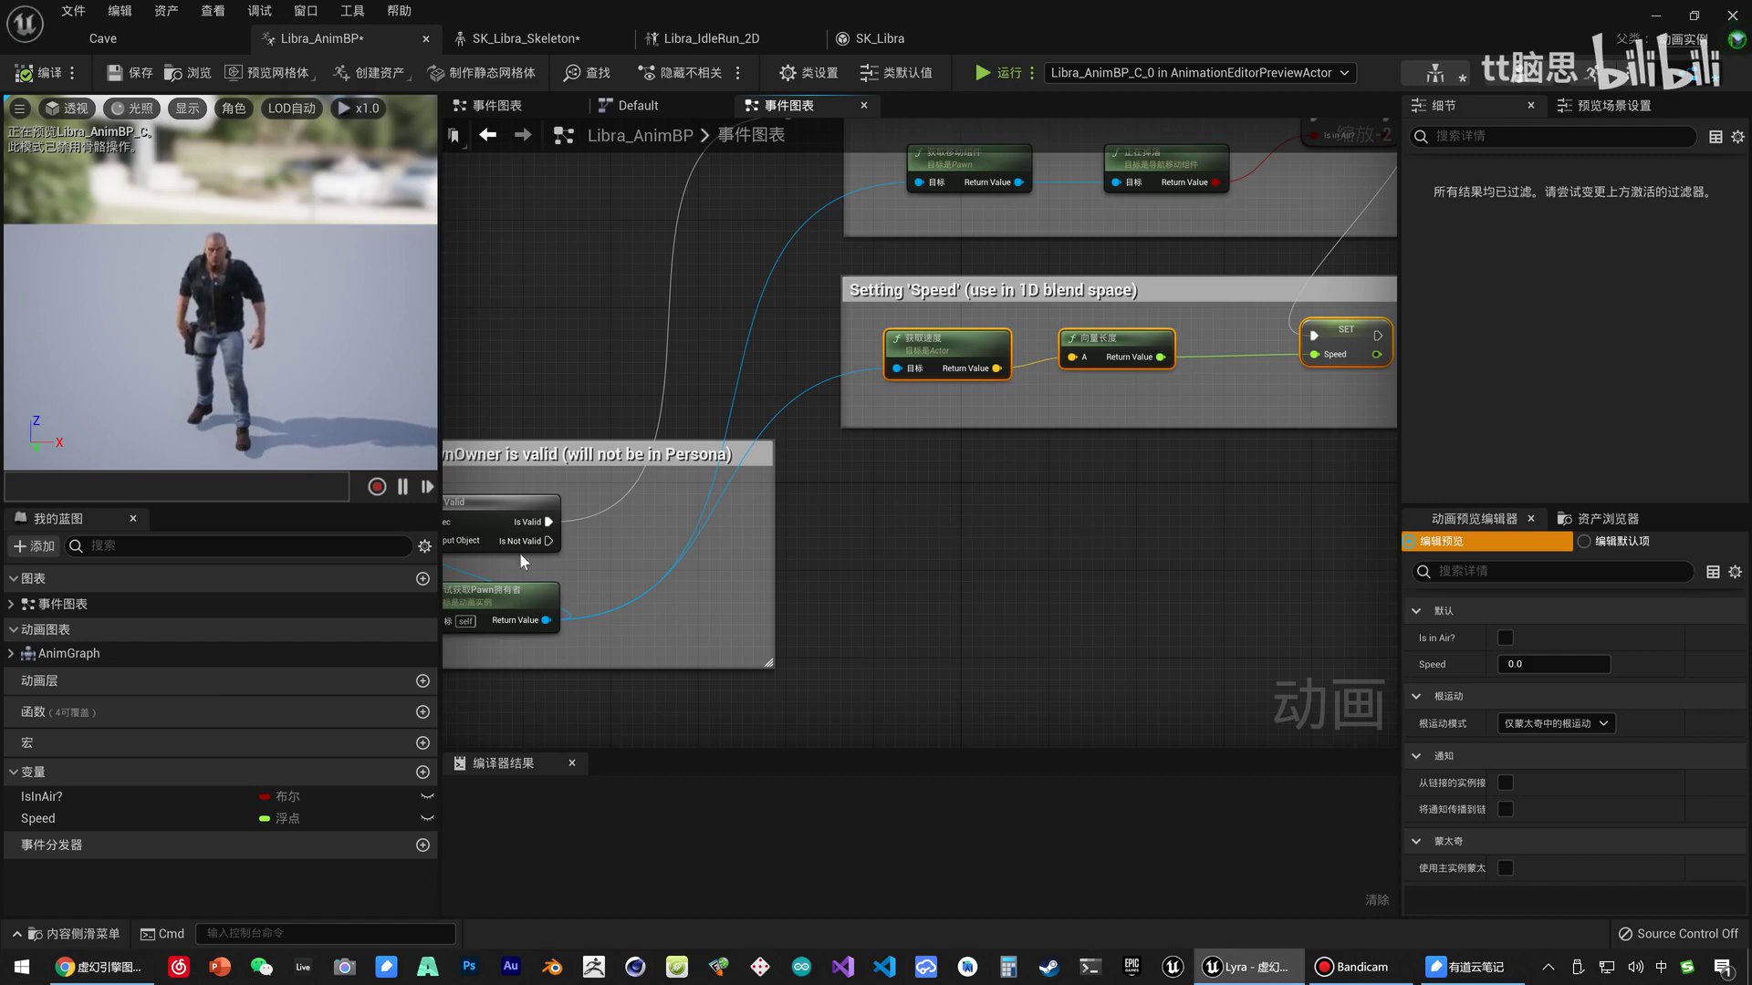
{"action": "right_click_drag", "start_coordinate": [548, 621], "coordinate": [666, 596]}
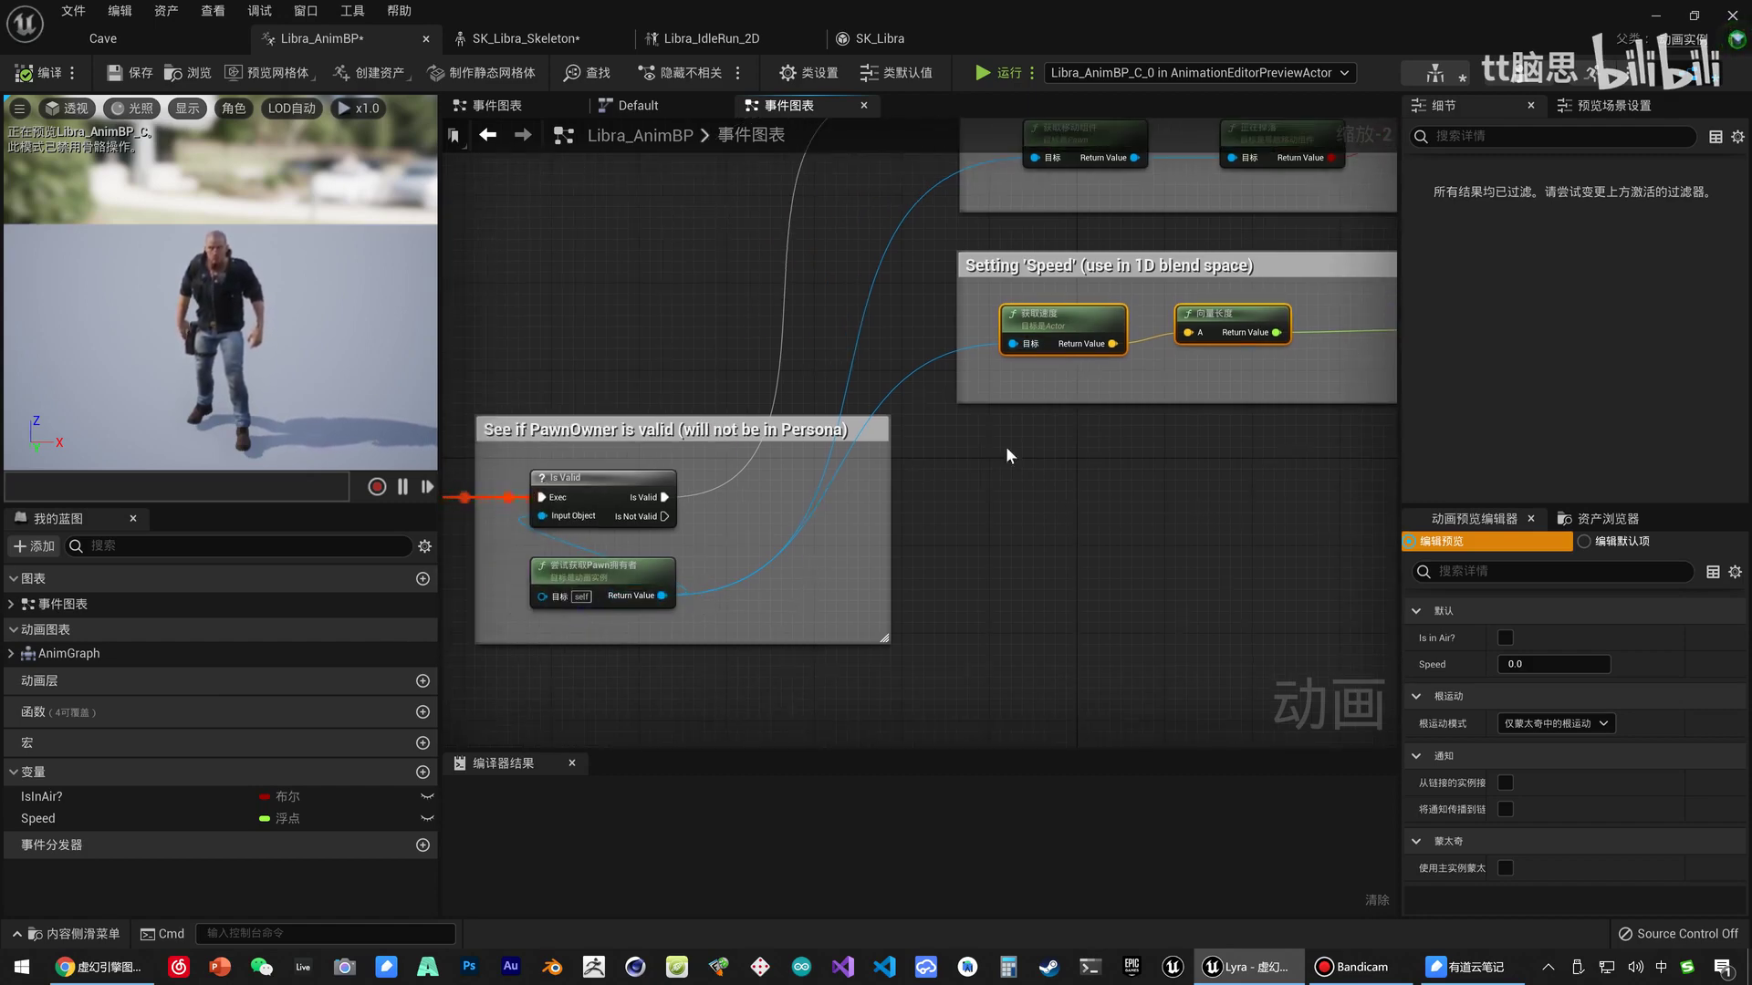
{"action": "right_click_drag", "start_coordinate": [1027, 371], "coordinate": [919, 429]}
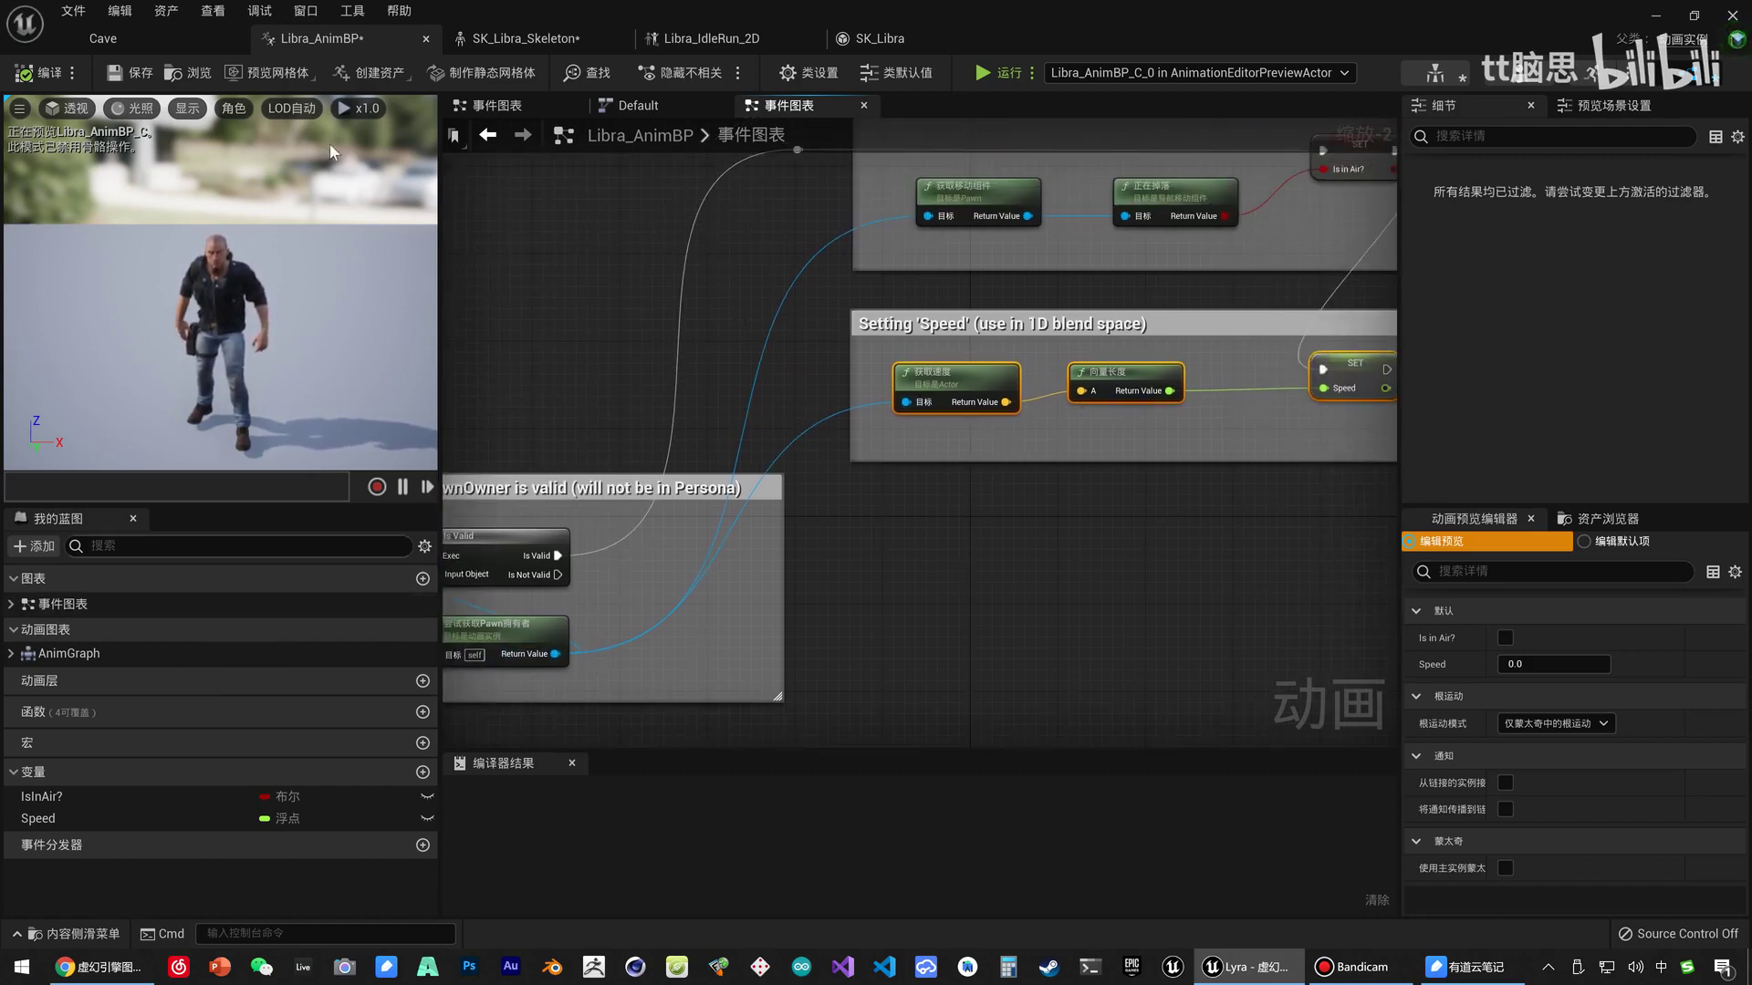
Open the AnimGraph, inspect the Default state machine and Output Pose, and expand Default's states.
{"action": "double_click", "coordinate": [78, 654]}
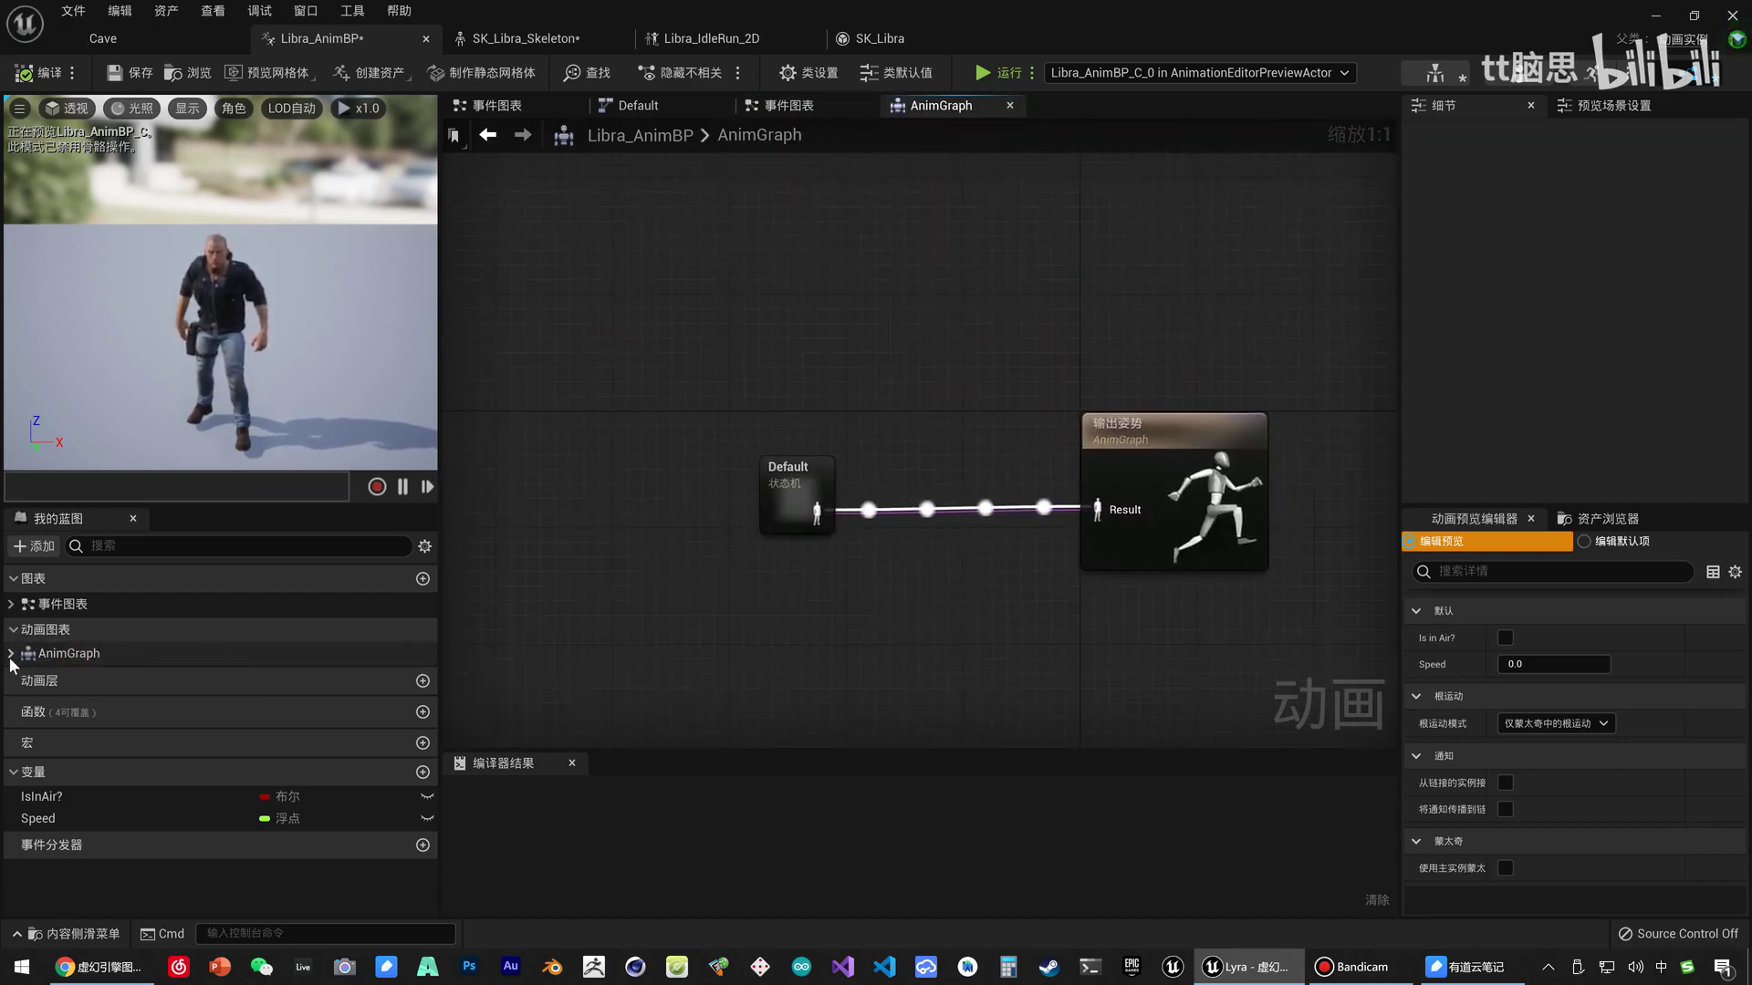
{"action": "left_click", "coordinate": [11, 655]}
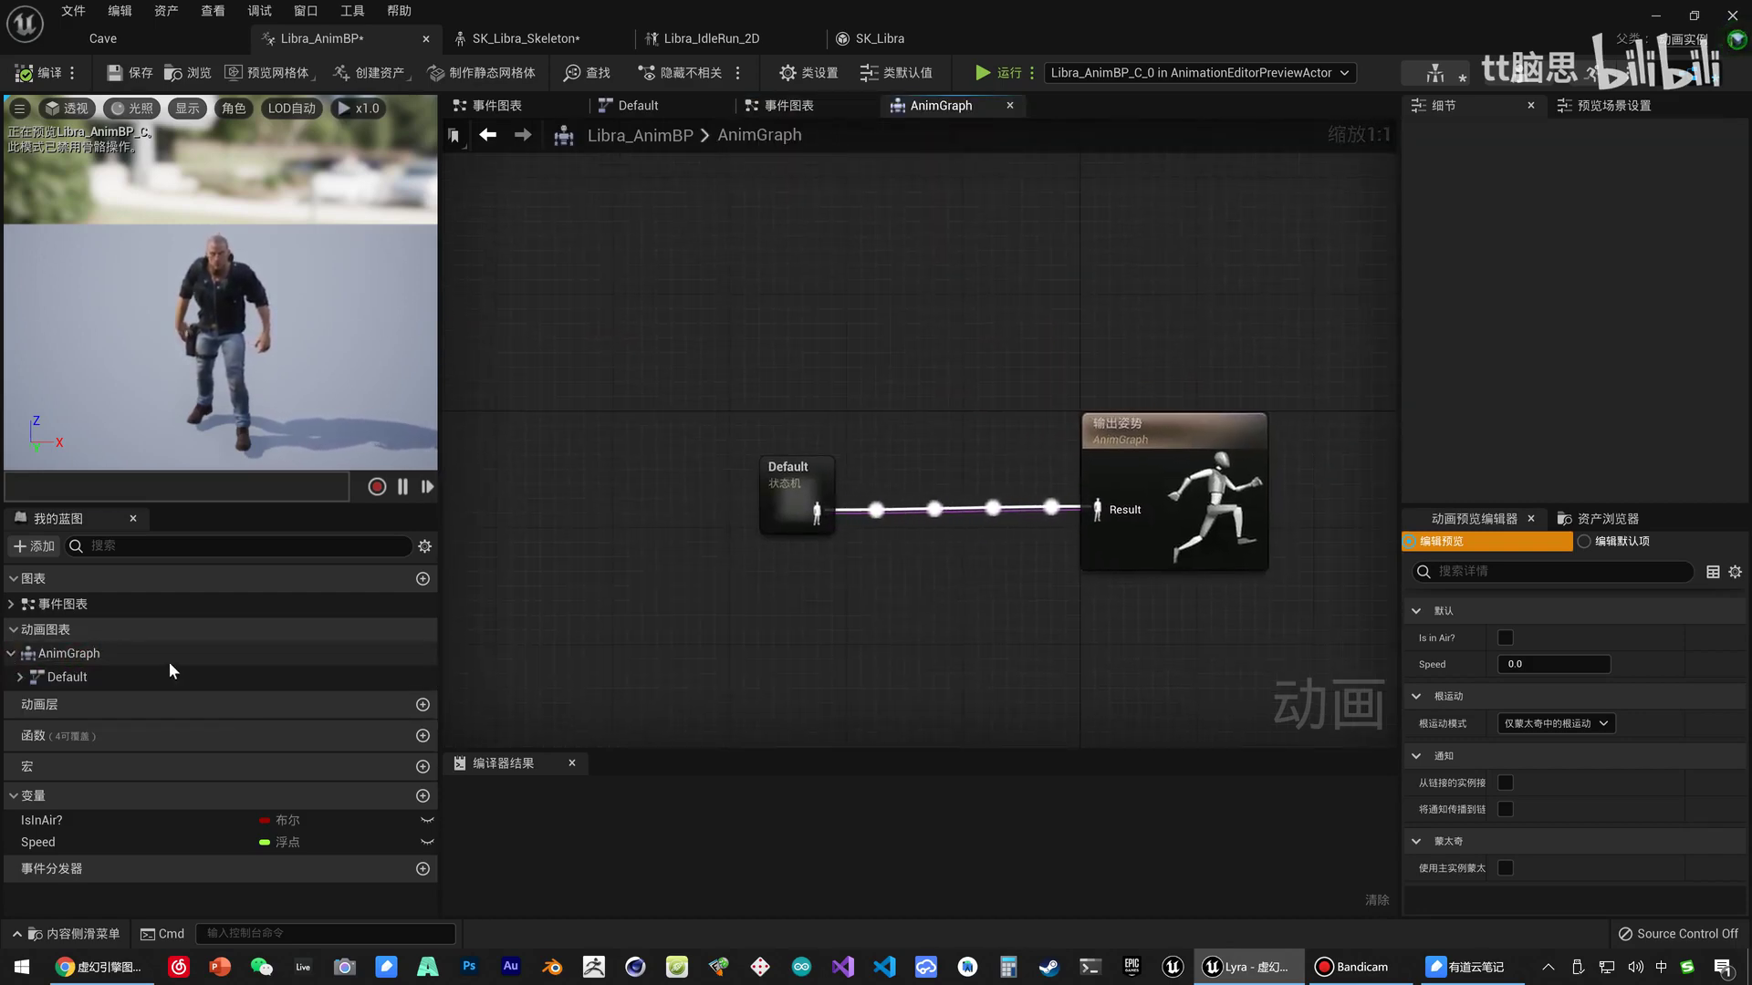
{"action": "left_click", "coordinate": [722, 394]}
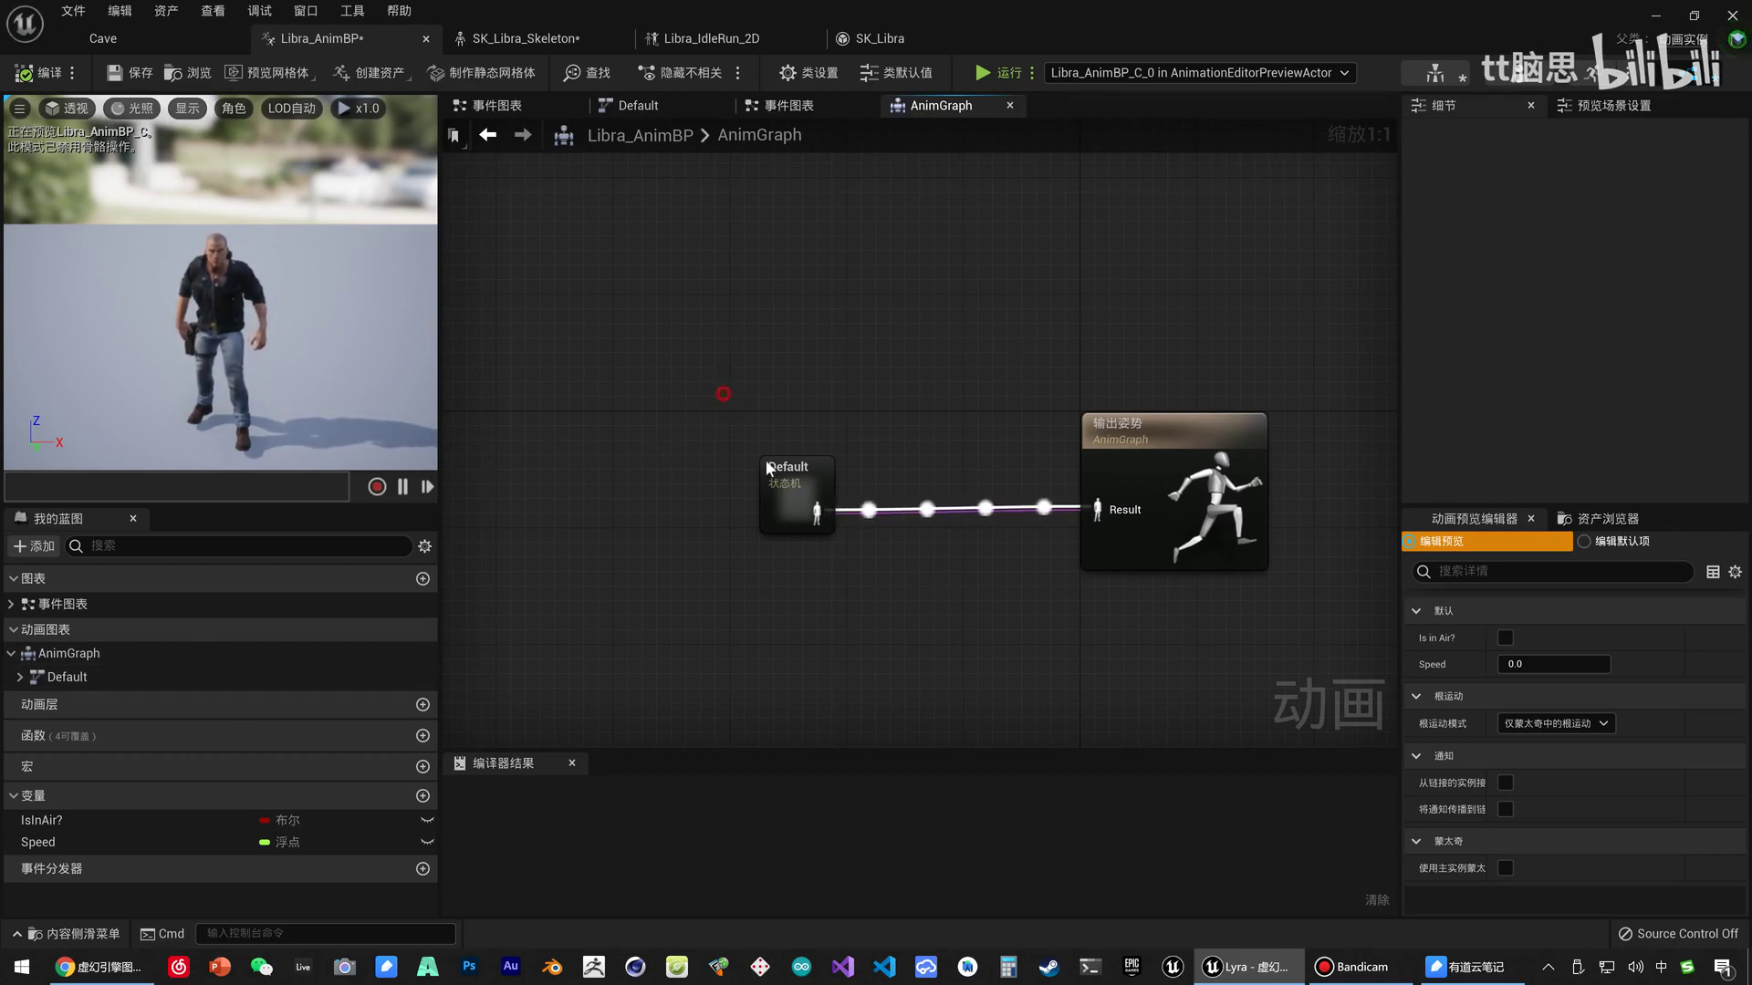
{"action": "left_click", "coordinate": [770, 468]}
{"action": "left_click_drag", "start_coordinate": [689, 386], "coordinate": [827, 580]}
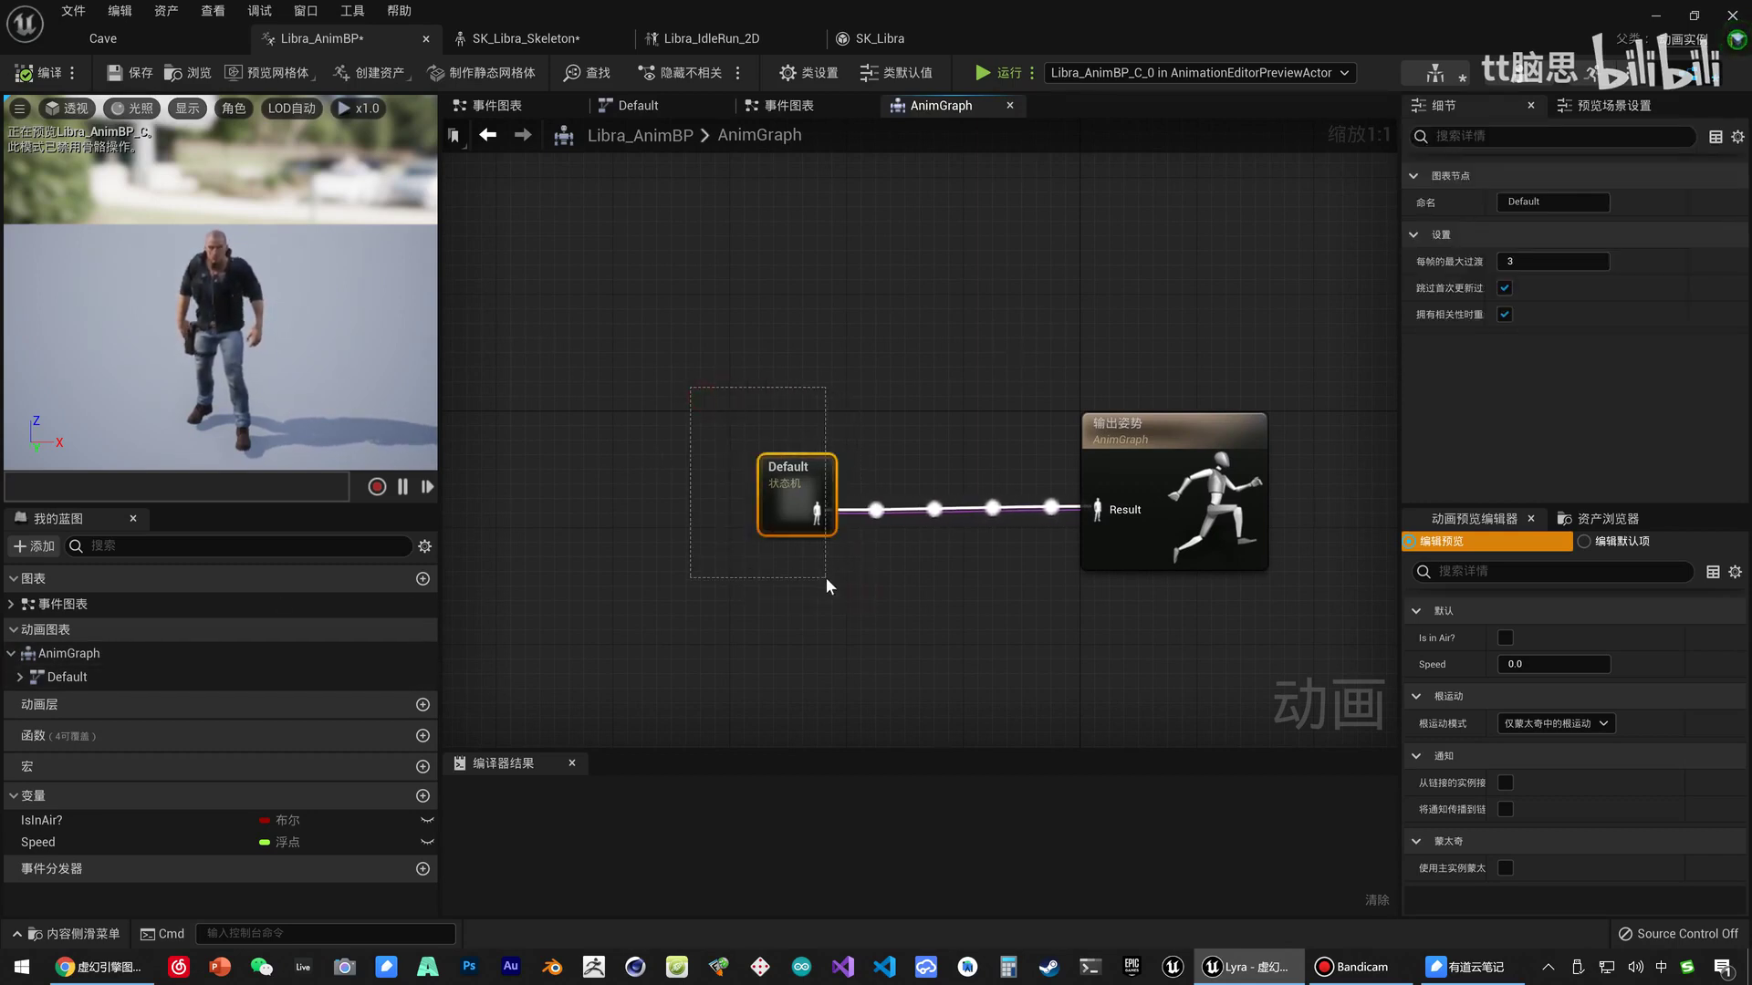
{"action": "left_click", "coordinate": [1140, 427]}
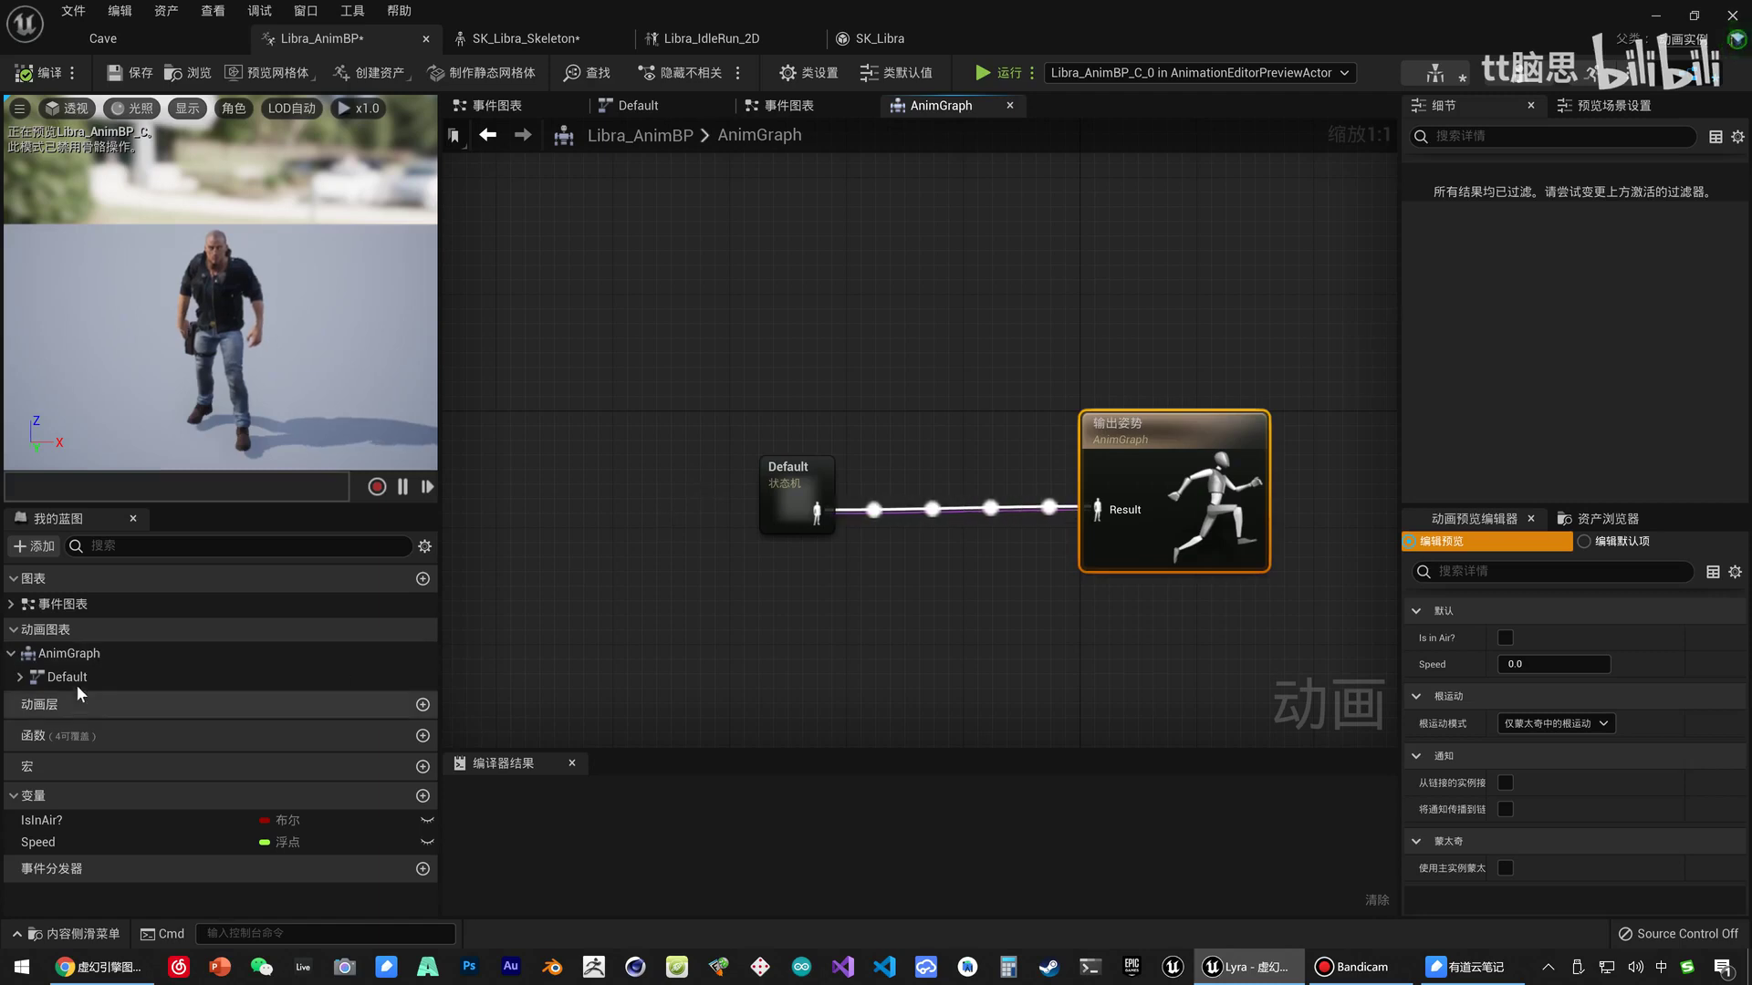
{"action": "double_click", "coordinate": [120, 688]}
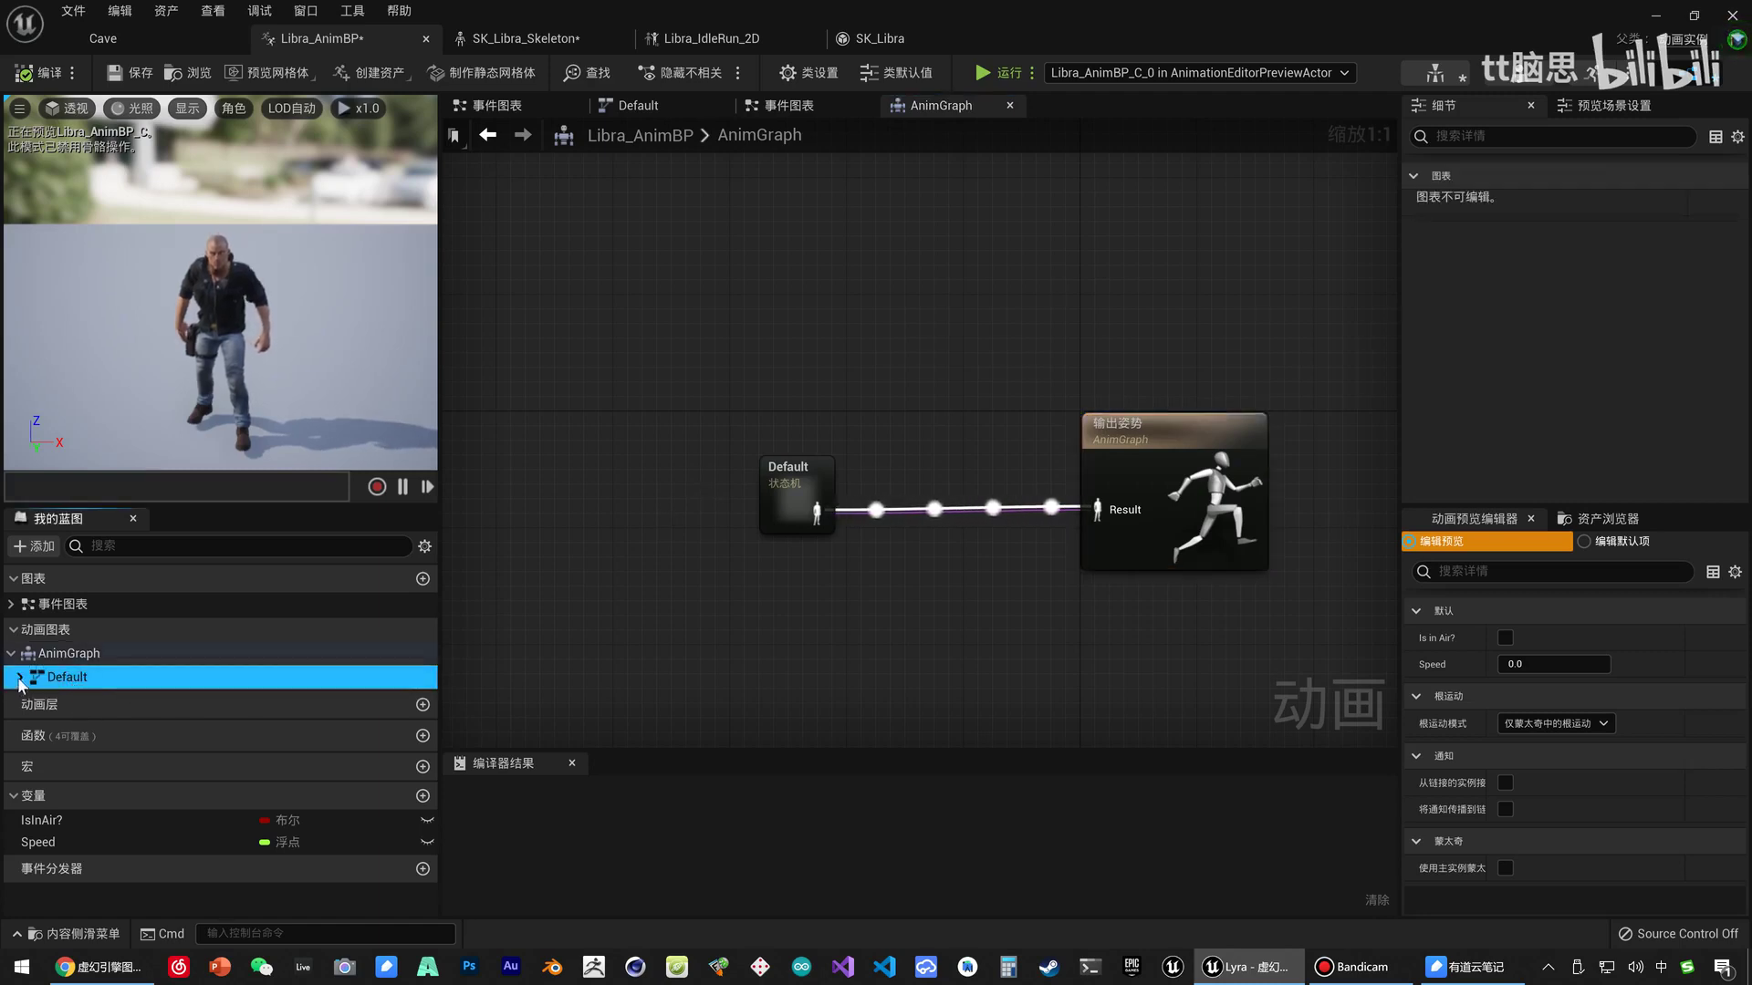
Enter the Default state machine and open the Idle/Run state graph.
{"action": "double_click", "coordinate": [100, 684]}
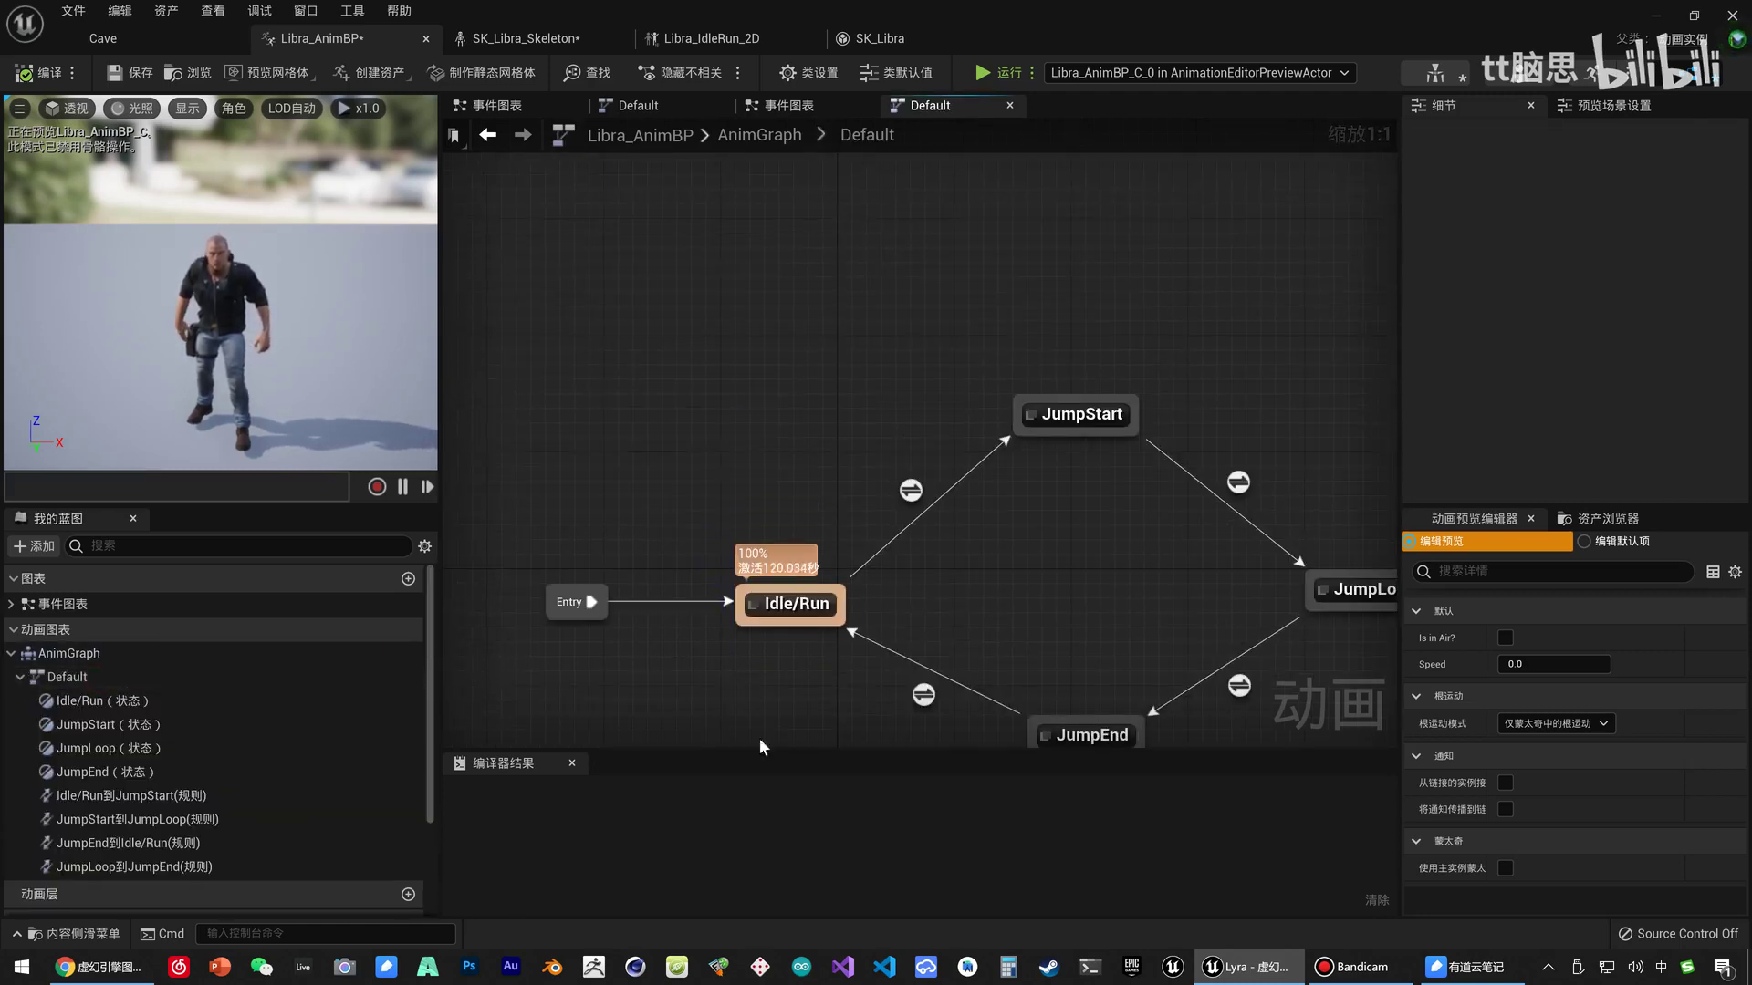
{"action": "left_click", "coordinate": [790, 603]}
{"action": "right_click_drag", "start_coordinate": [730, 679], "coordinate": [825, 487]}
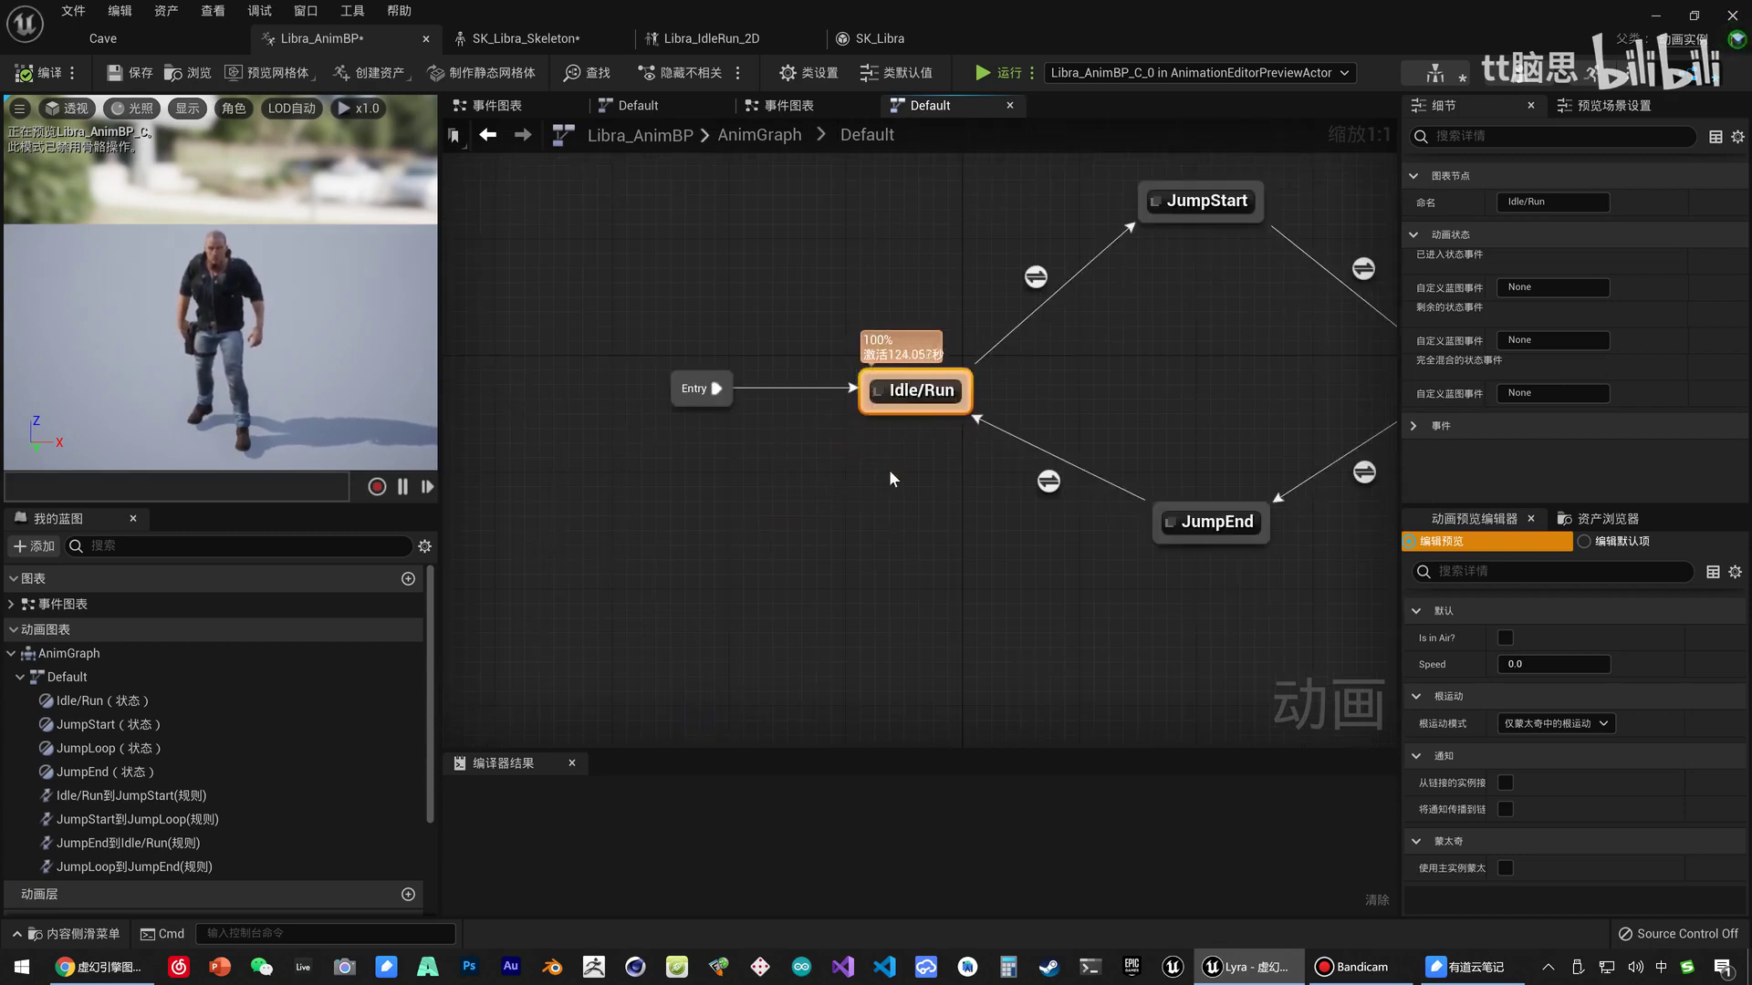
{"action": "double_click", "coordinate": [899, 402]}
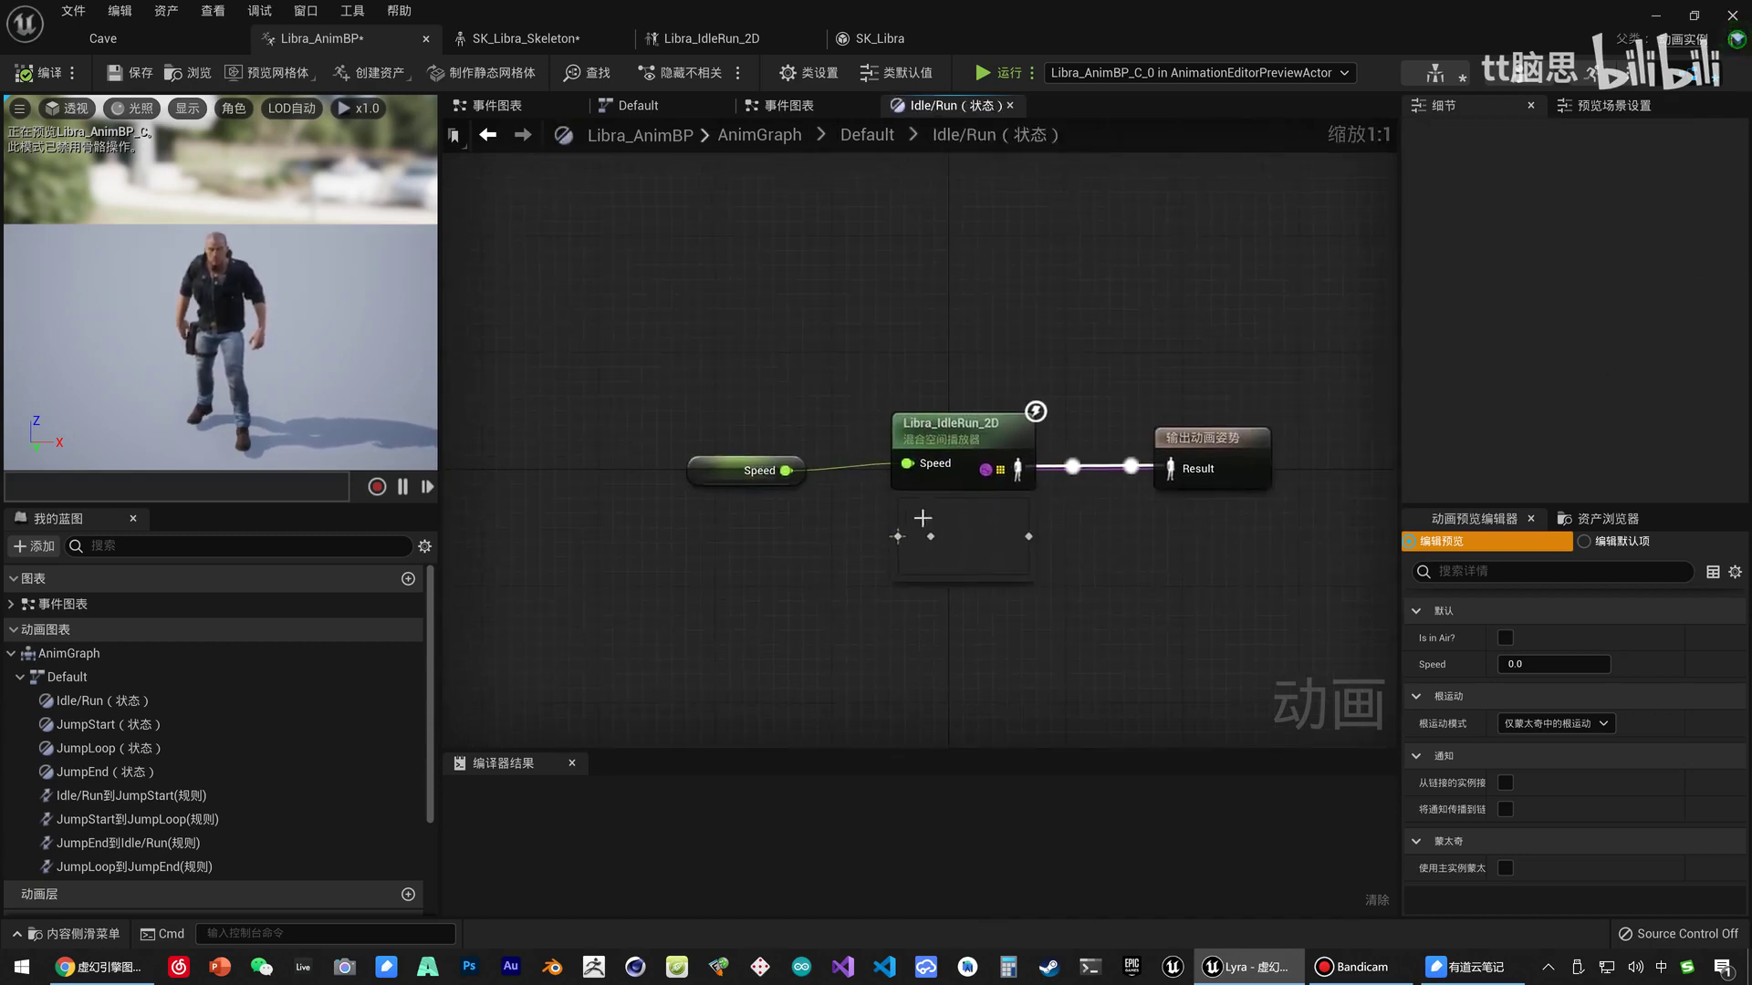
Inspect the Libra_IdleRun_2D node, then select JumpEnd in the outline.
{"action": "left_click", "coordinate": [939, 463]}
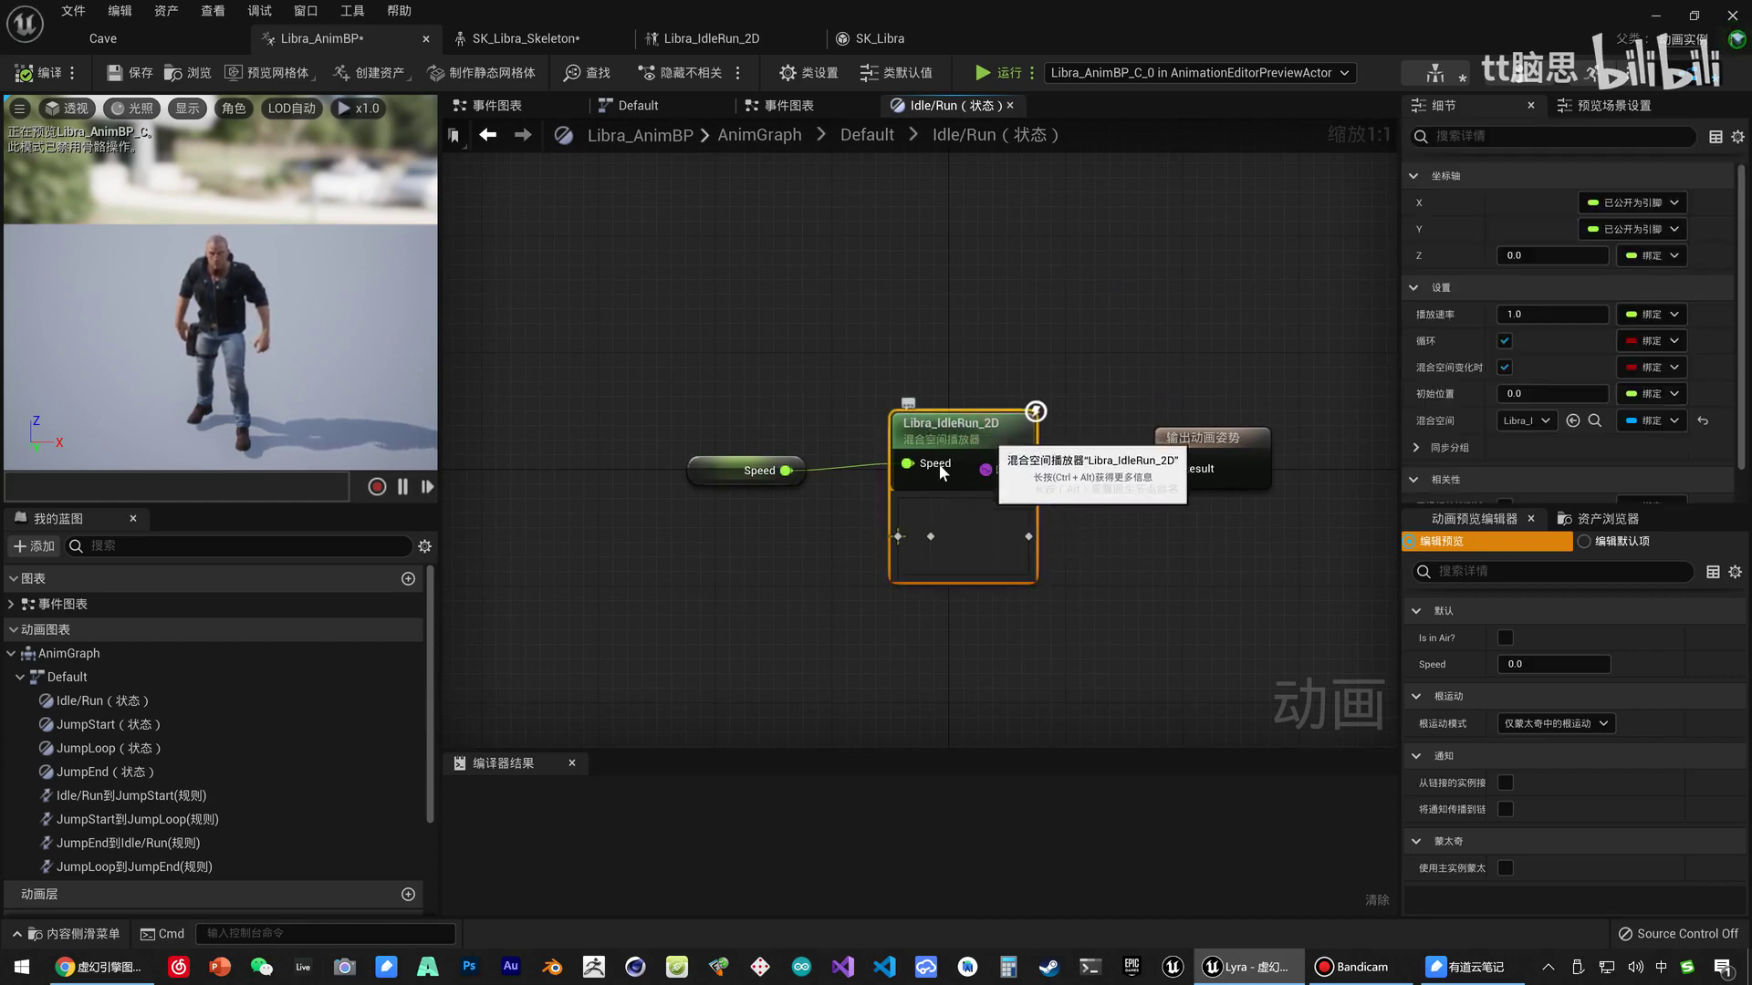
{"action": "left_click", "coordinate": [769, 551]}
{"action": "left_click", "coordinate": [102, 772]}
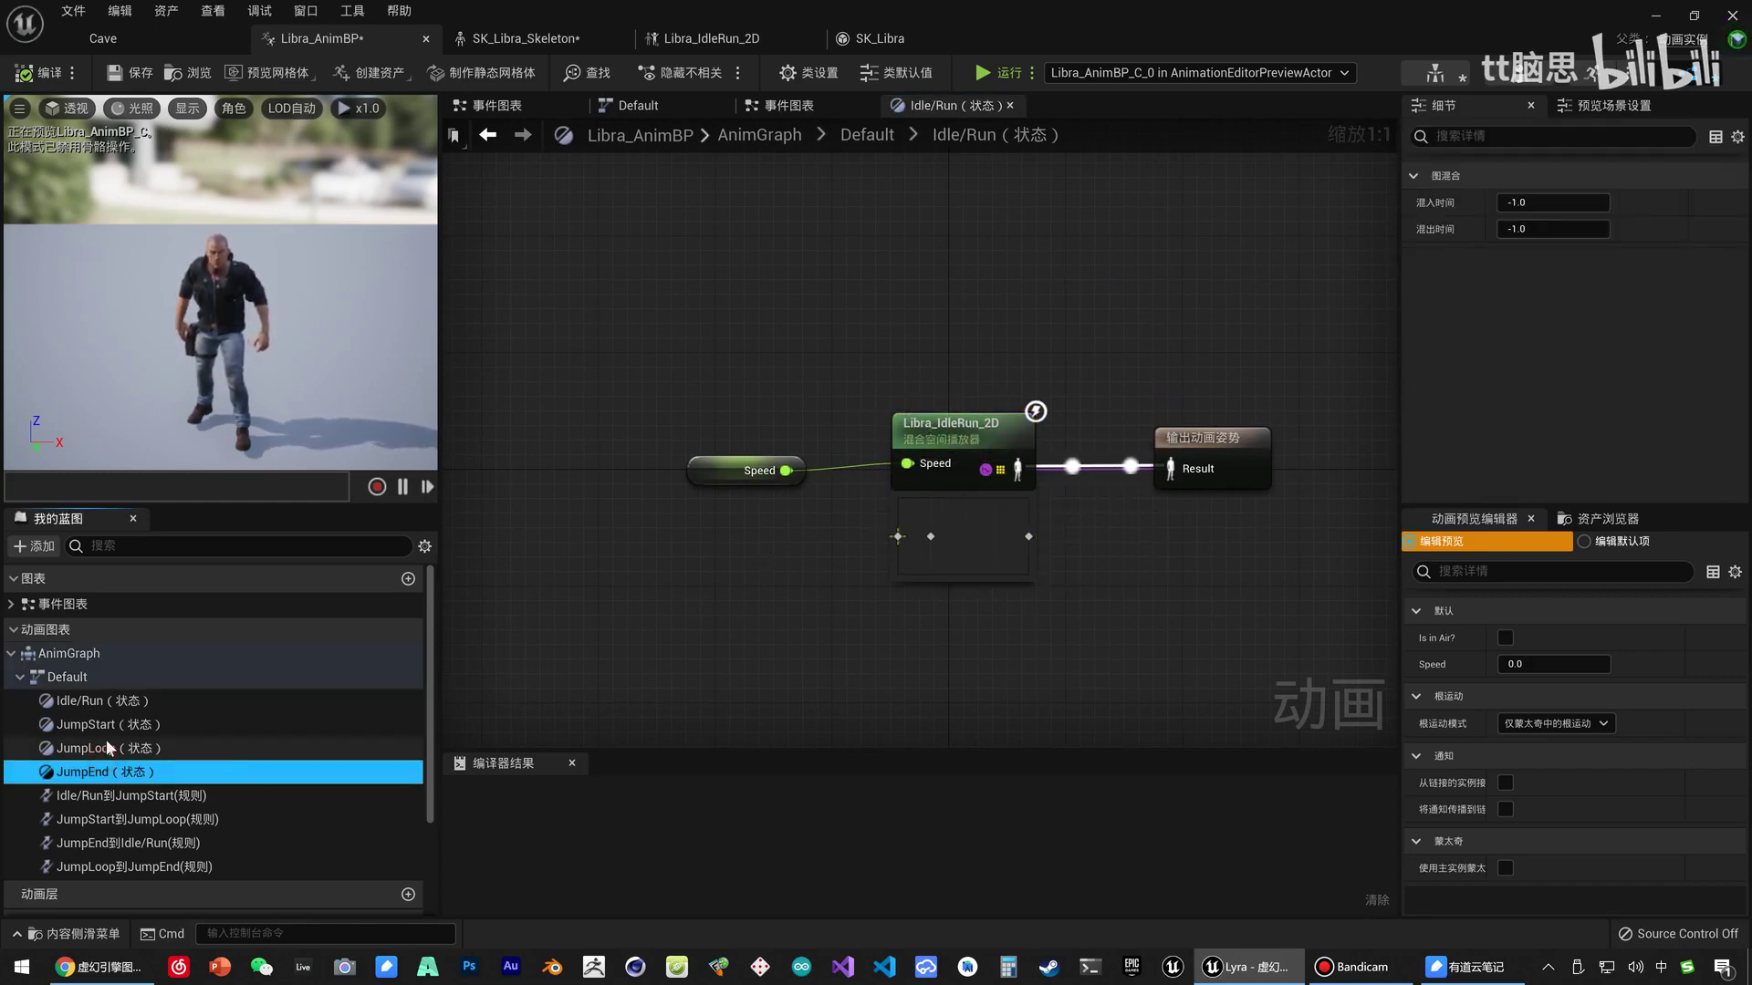
Open the Idle/Run→JumpStart and JumpStart→JumpLoop rules, then collapse the AnimGraph outline.
{"action": "double_click", "coordinate": [179, 796]}
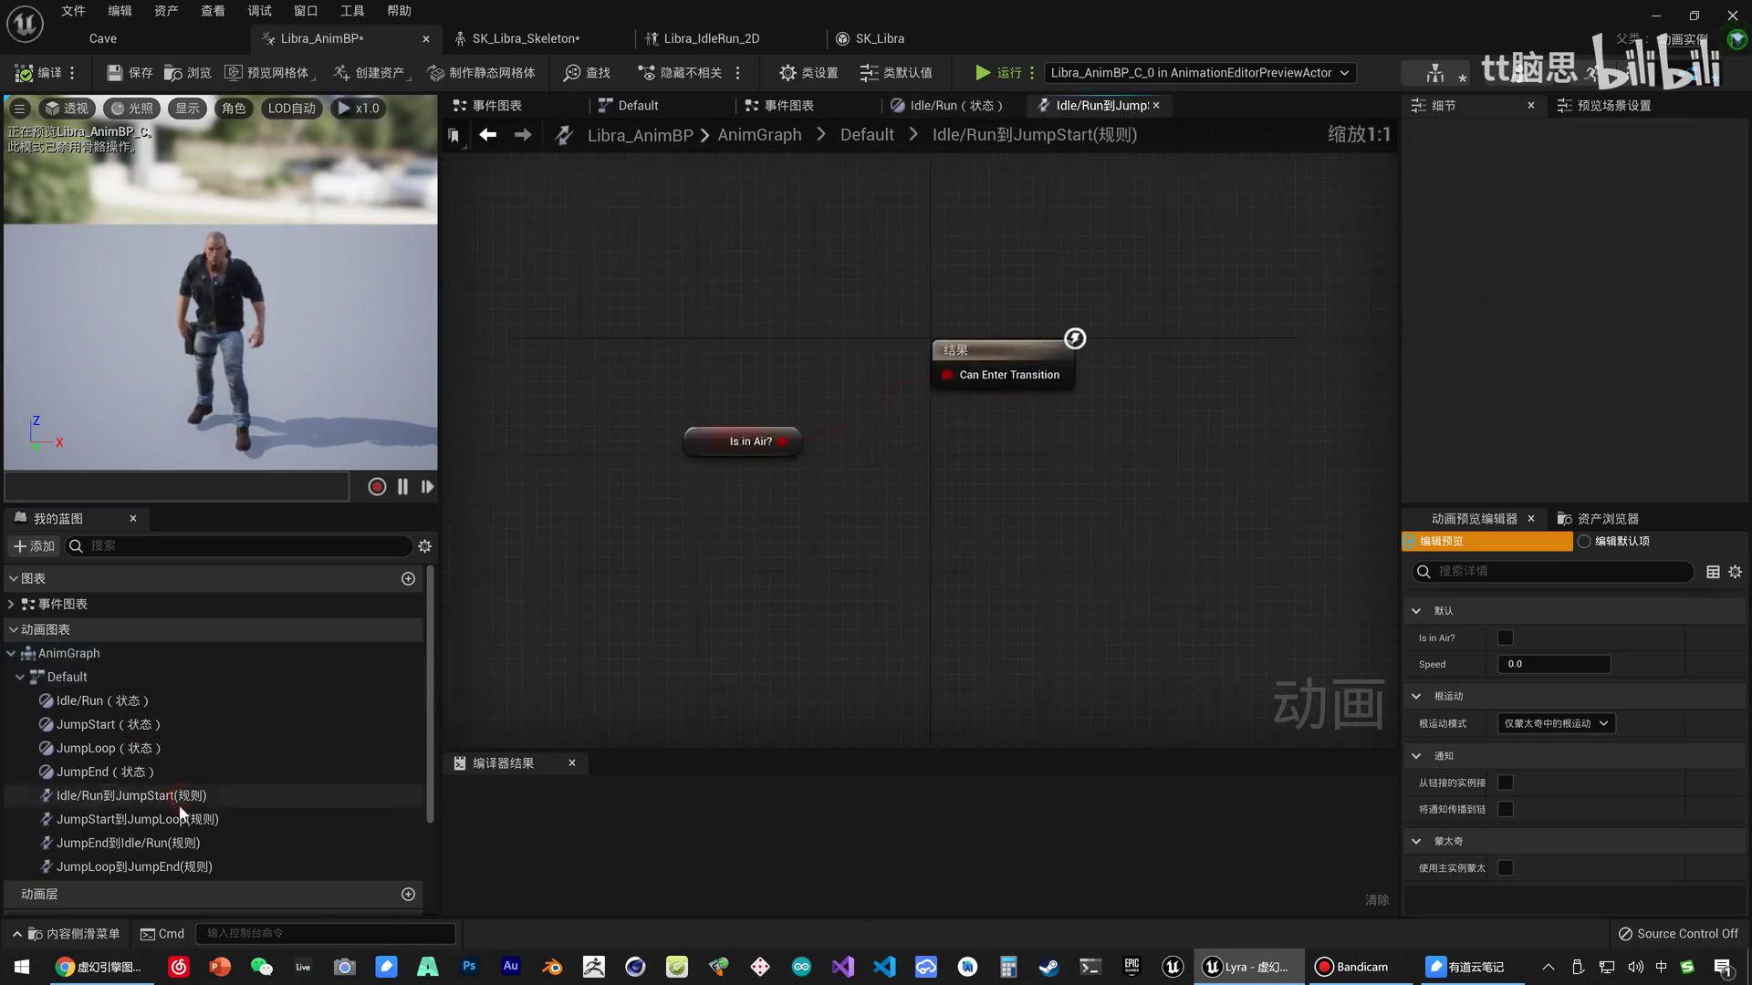
{"action": "double_click", "coordinate": [183, 819]}
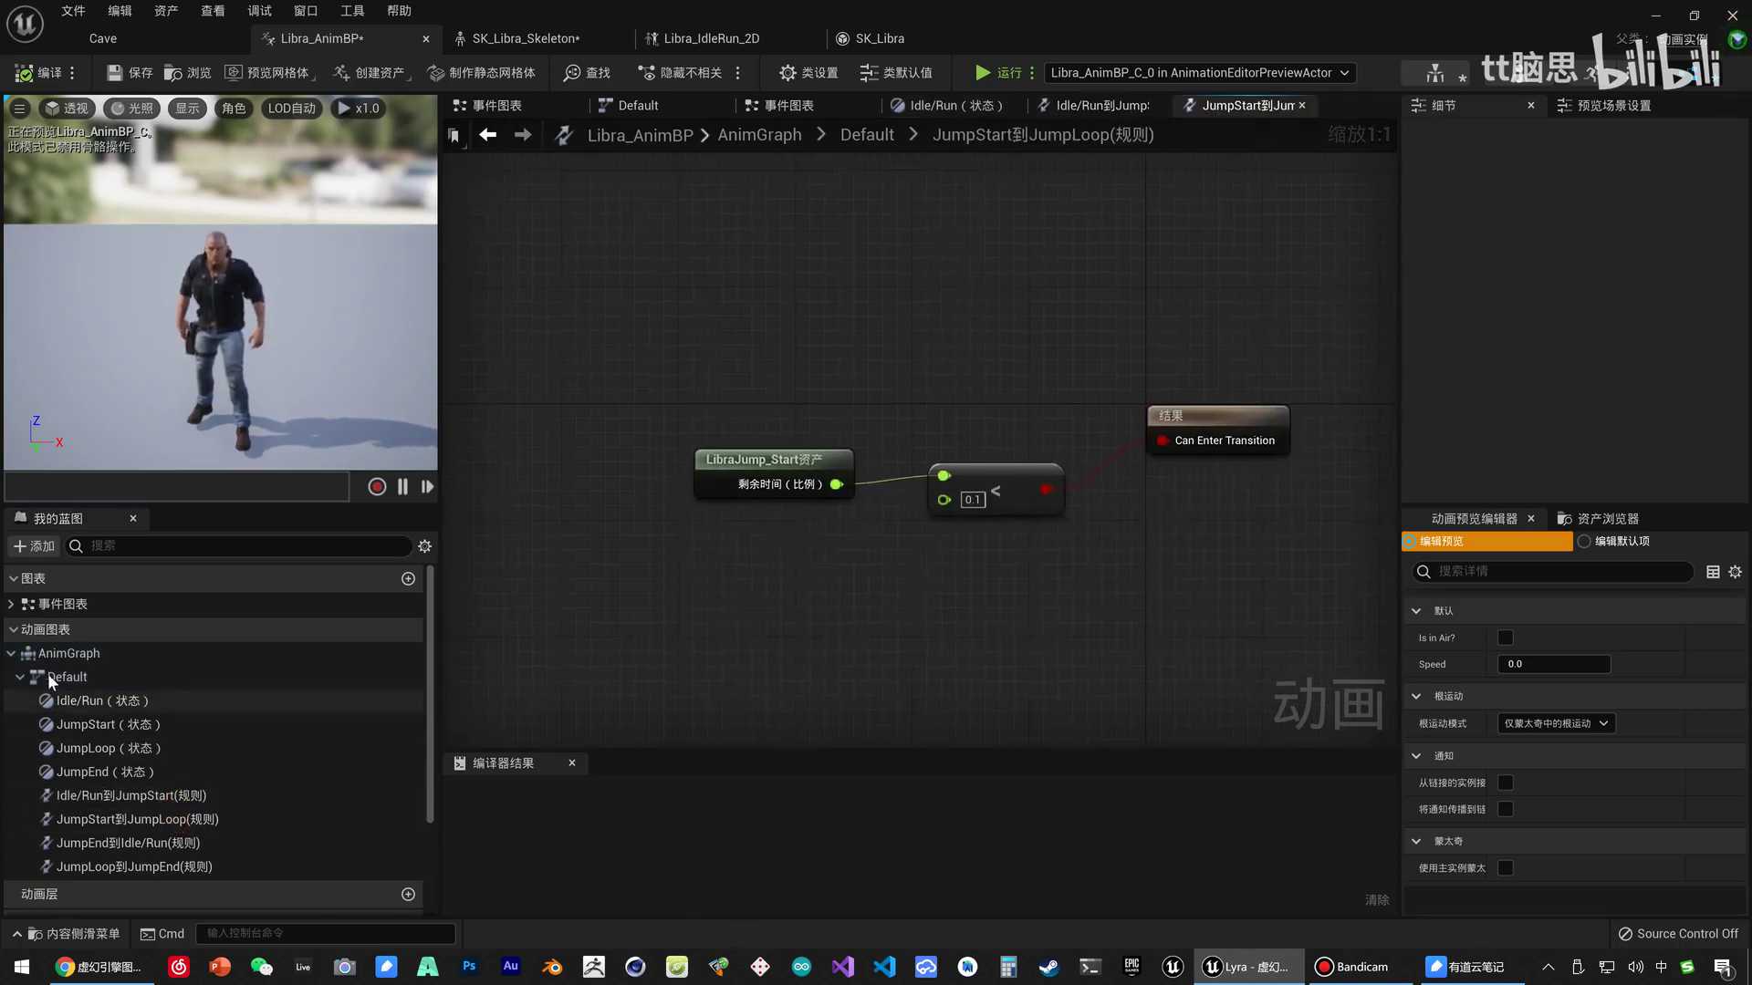
{"action": "left_click", "coordinate": [20, 677]}
{"action": "left_click", "coordinate": [10, 653]}
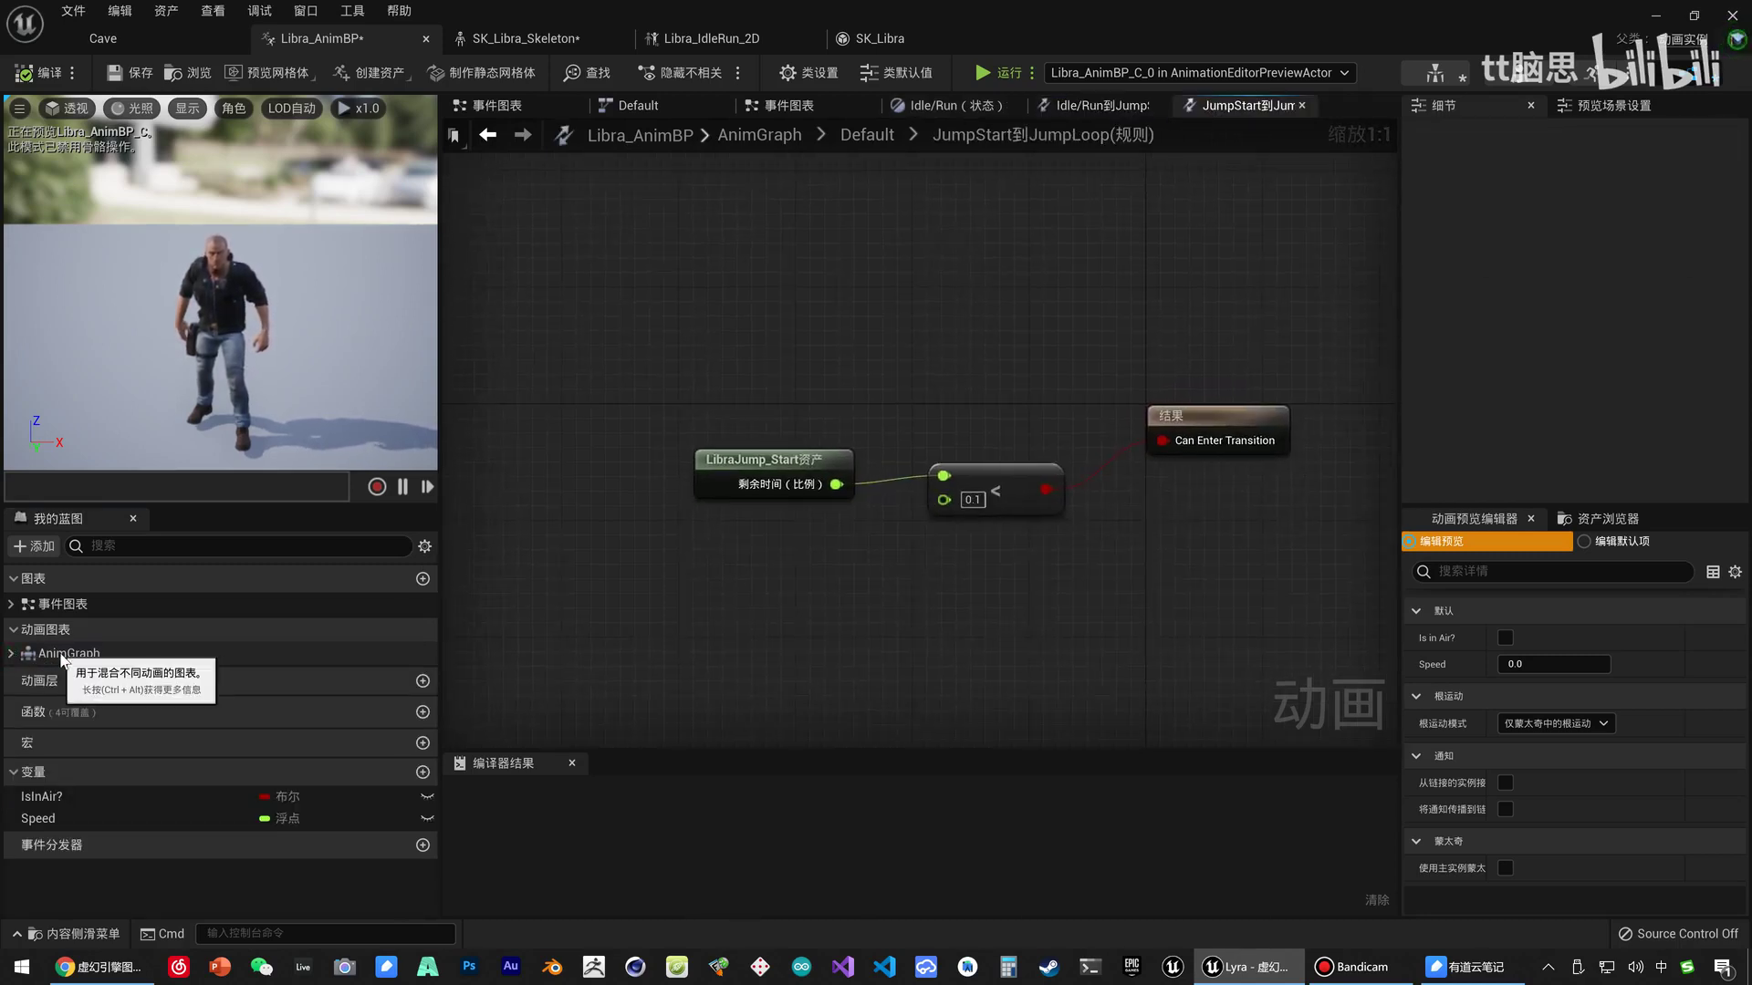
Inspect the Speed and IsInAir? variables, then bring up the Libra_IdleRun_2D blend space.
{"action": "left_click", "coordinate": [62, 815]}
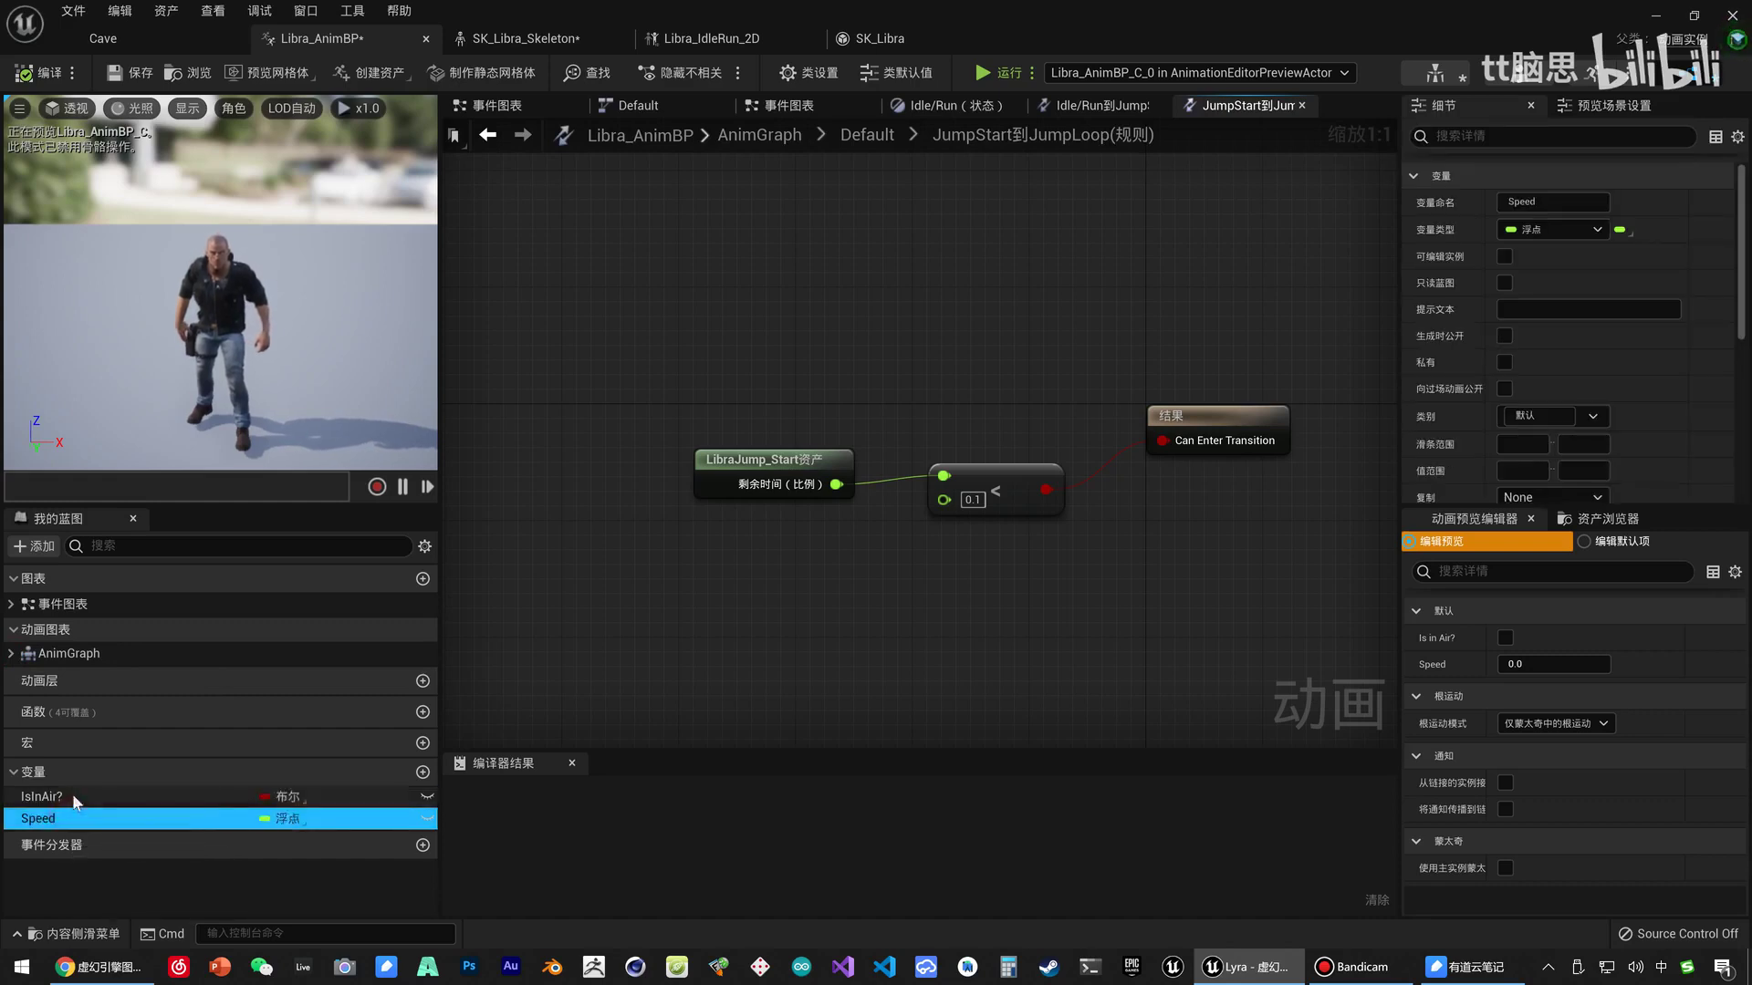
{"action": "left_click", "coordinate": [75, 799]}
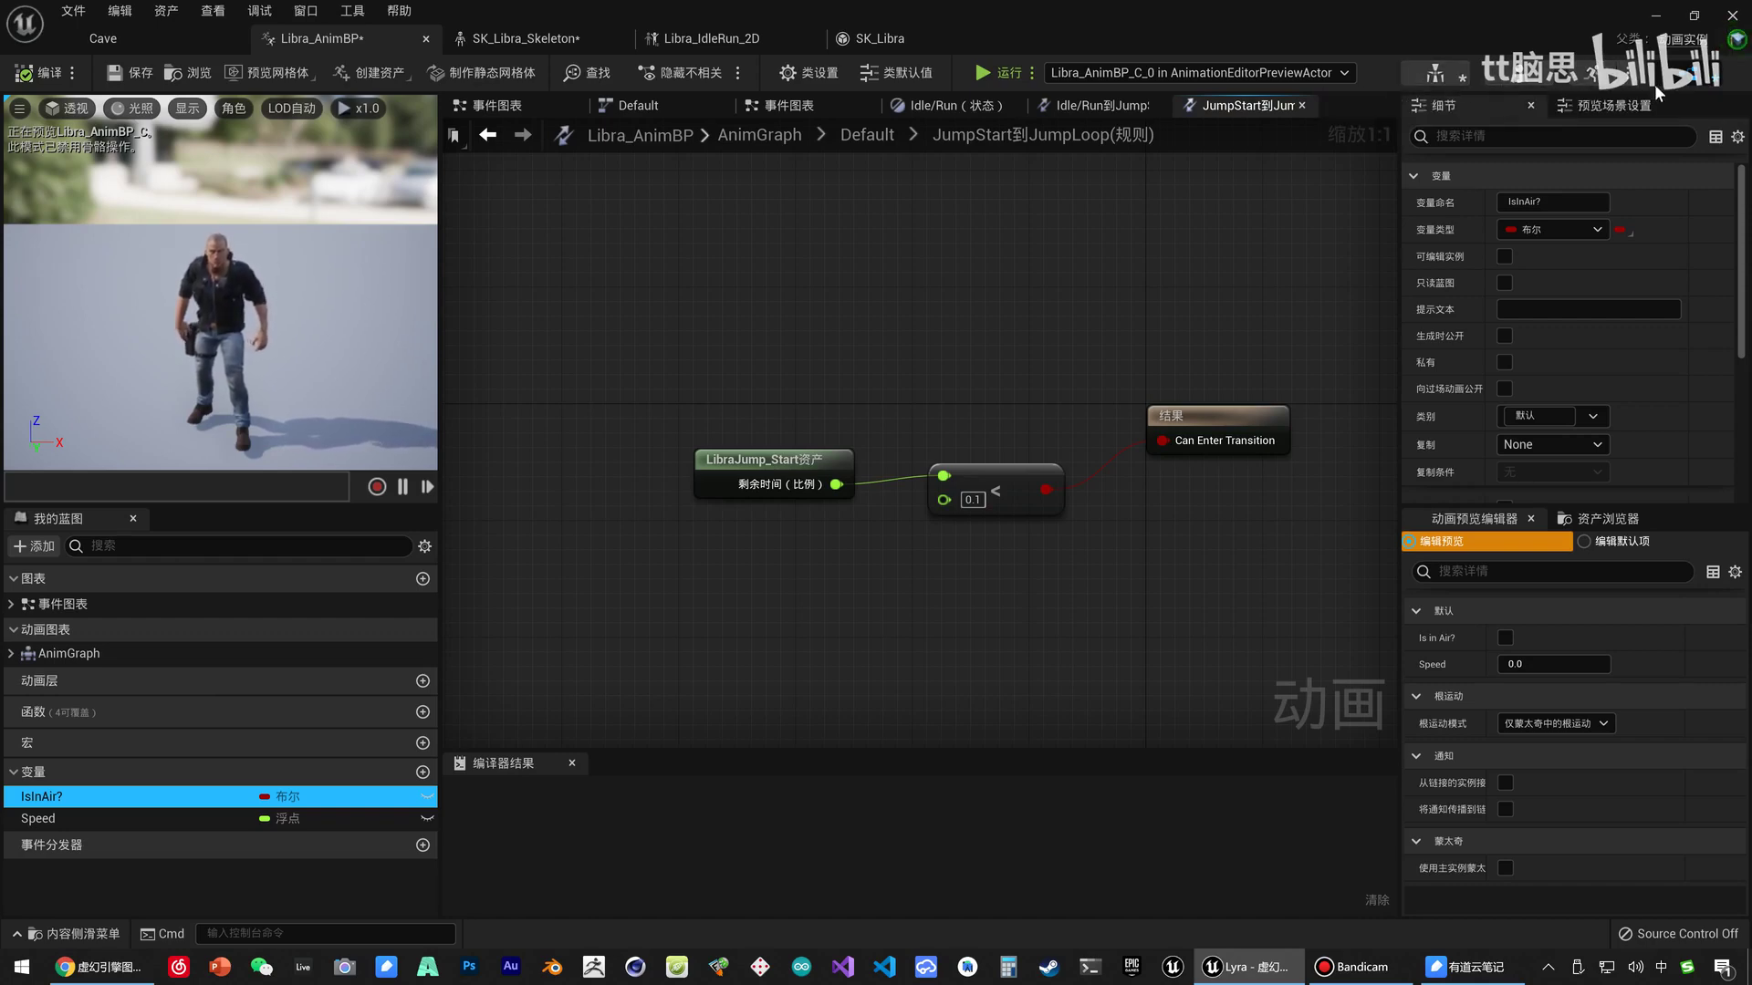
{"action": "left_click", "coordinate": [1606, 75]}
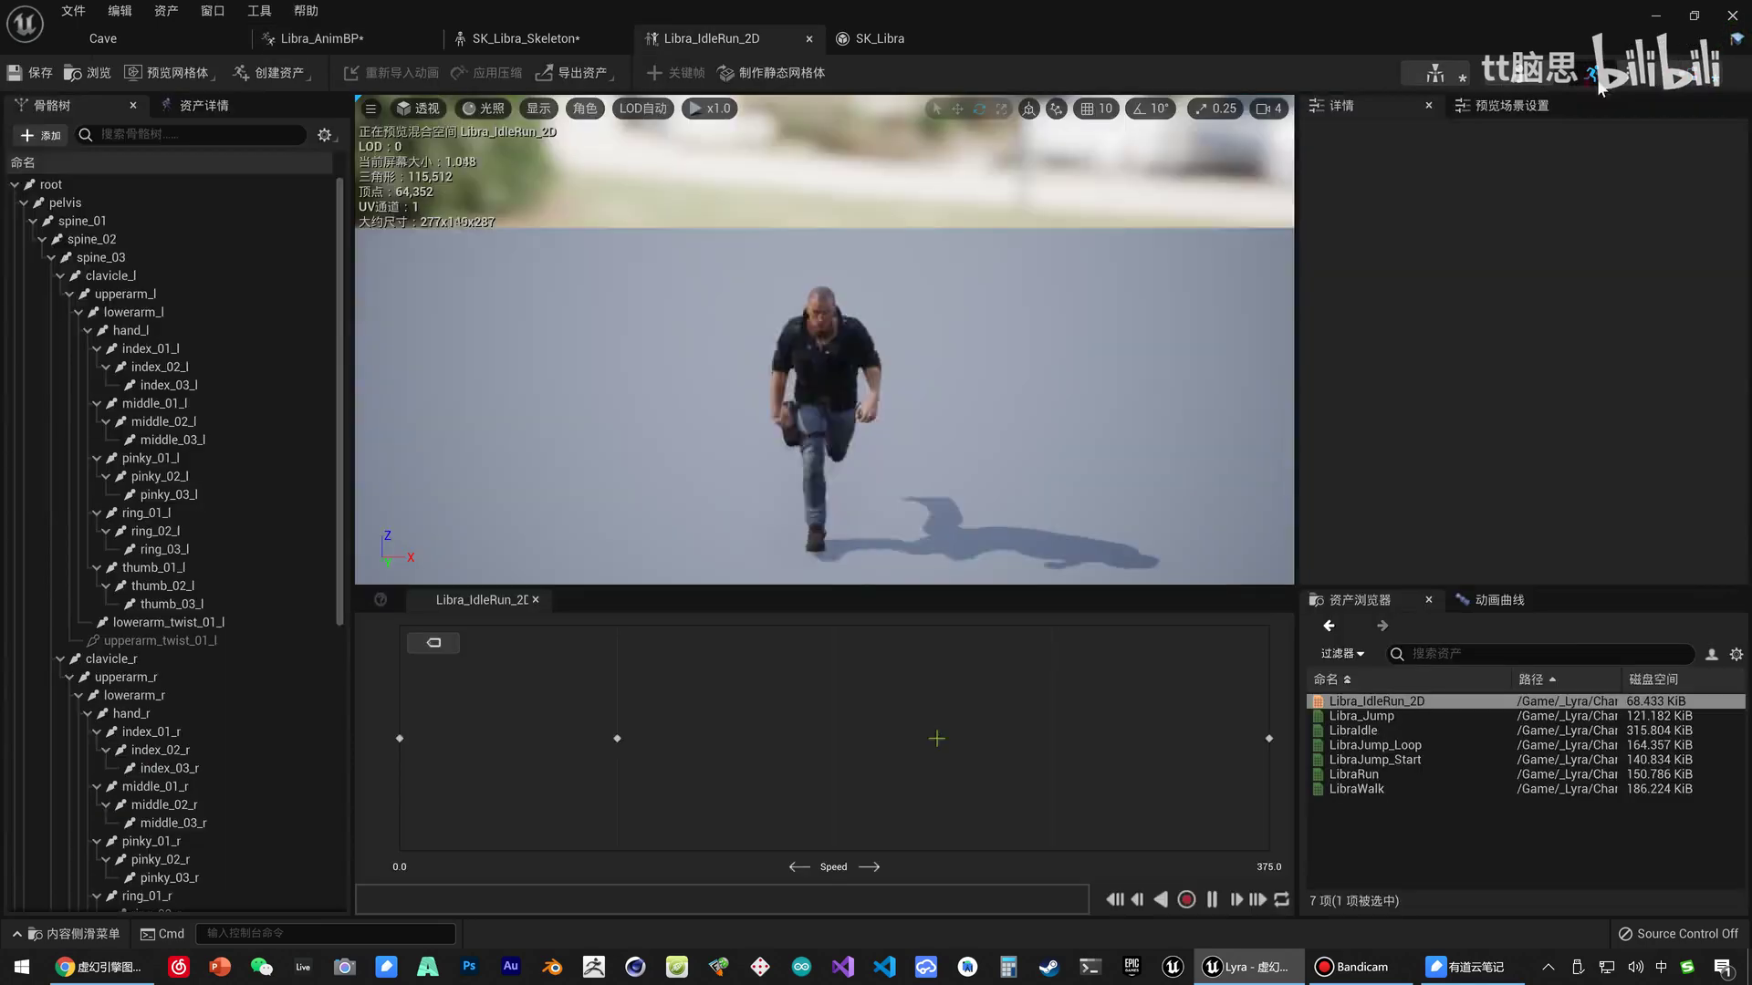
Open Animation Curves and inspect blendOrient1 and blendParent1, each weighted 1.0.
{"action": "left_click", "coordinate": [1512, 607]}
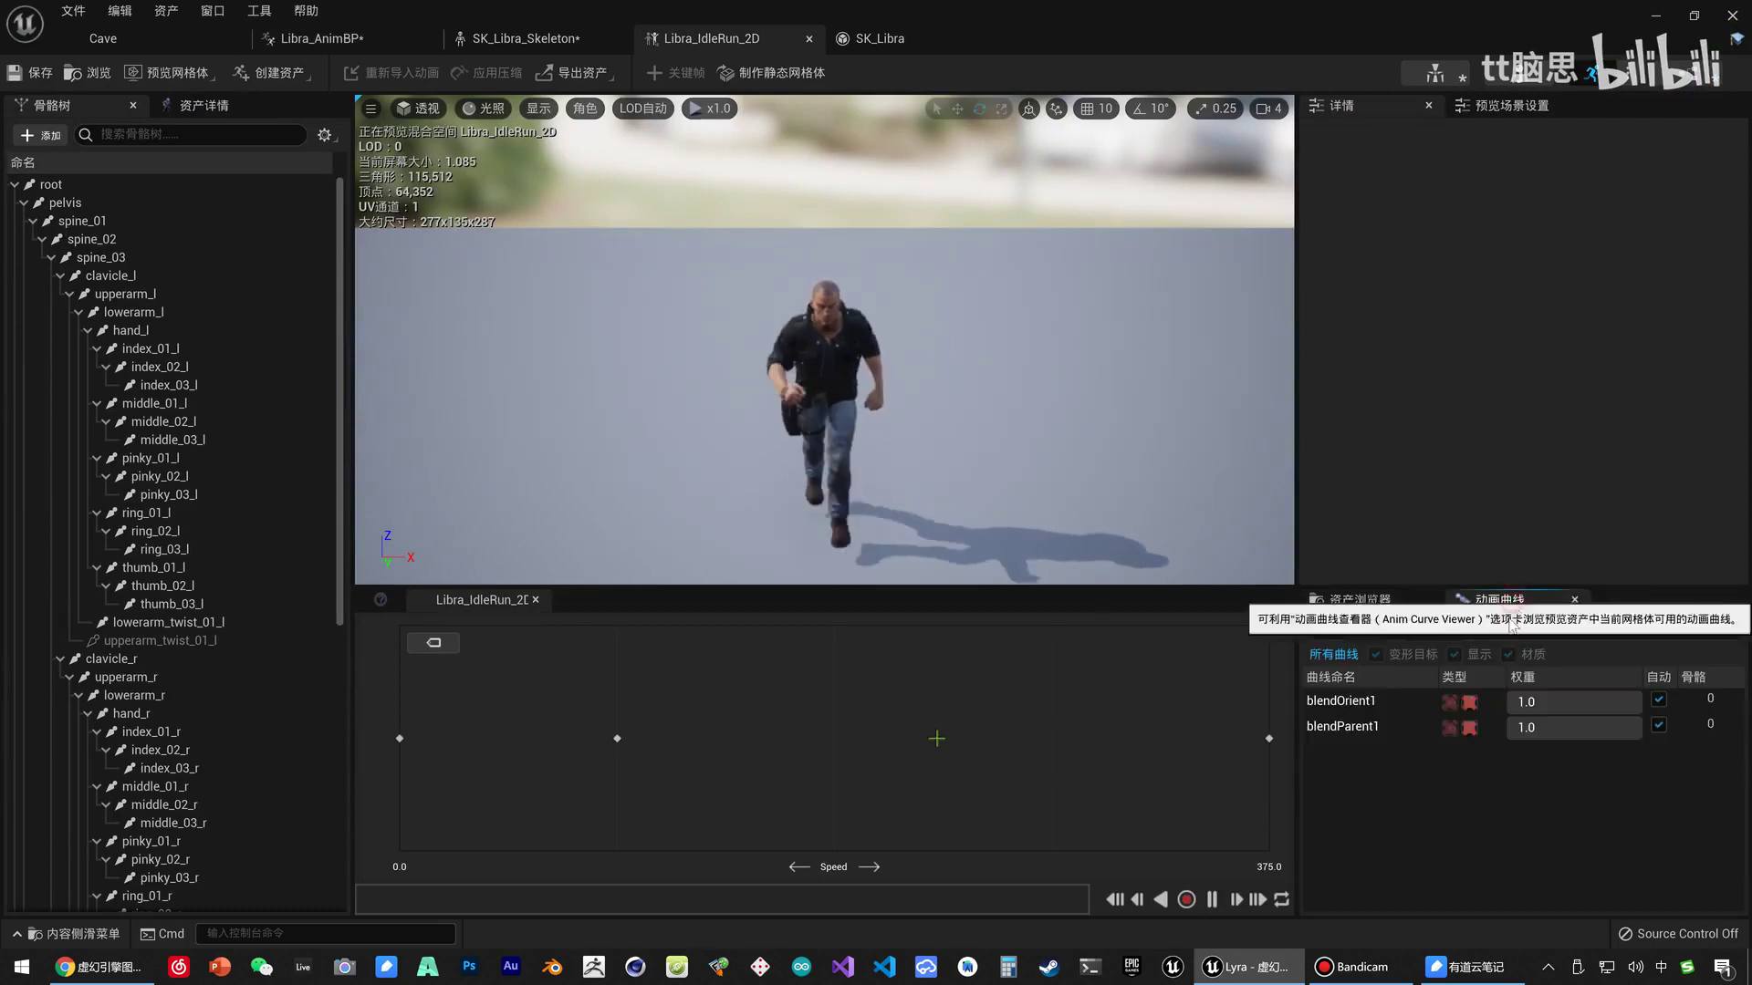
{"action": "left_click", "coordinate": [1376, 703]}
{"action": "left_click", "coordinate": [1372, 727]}
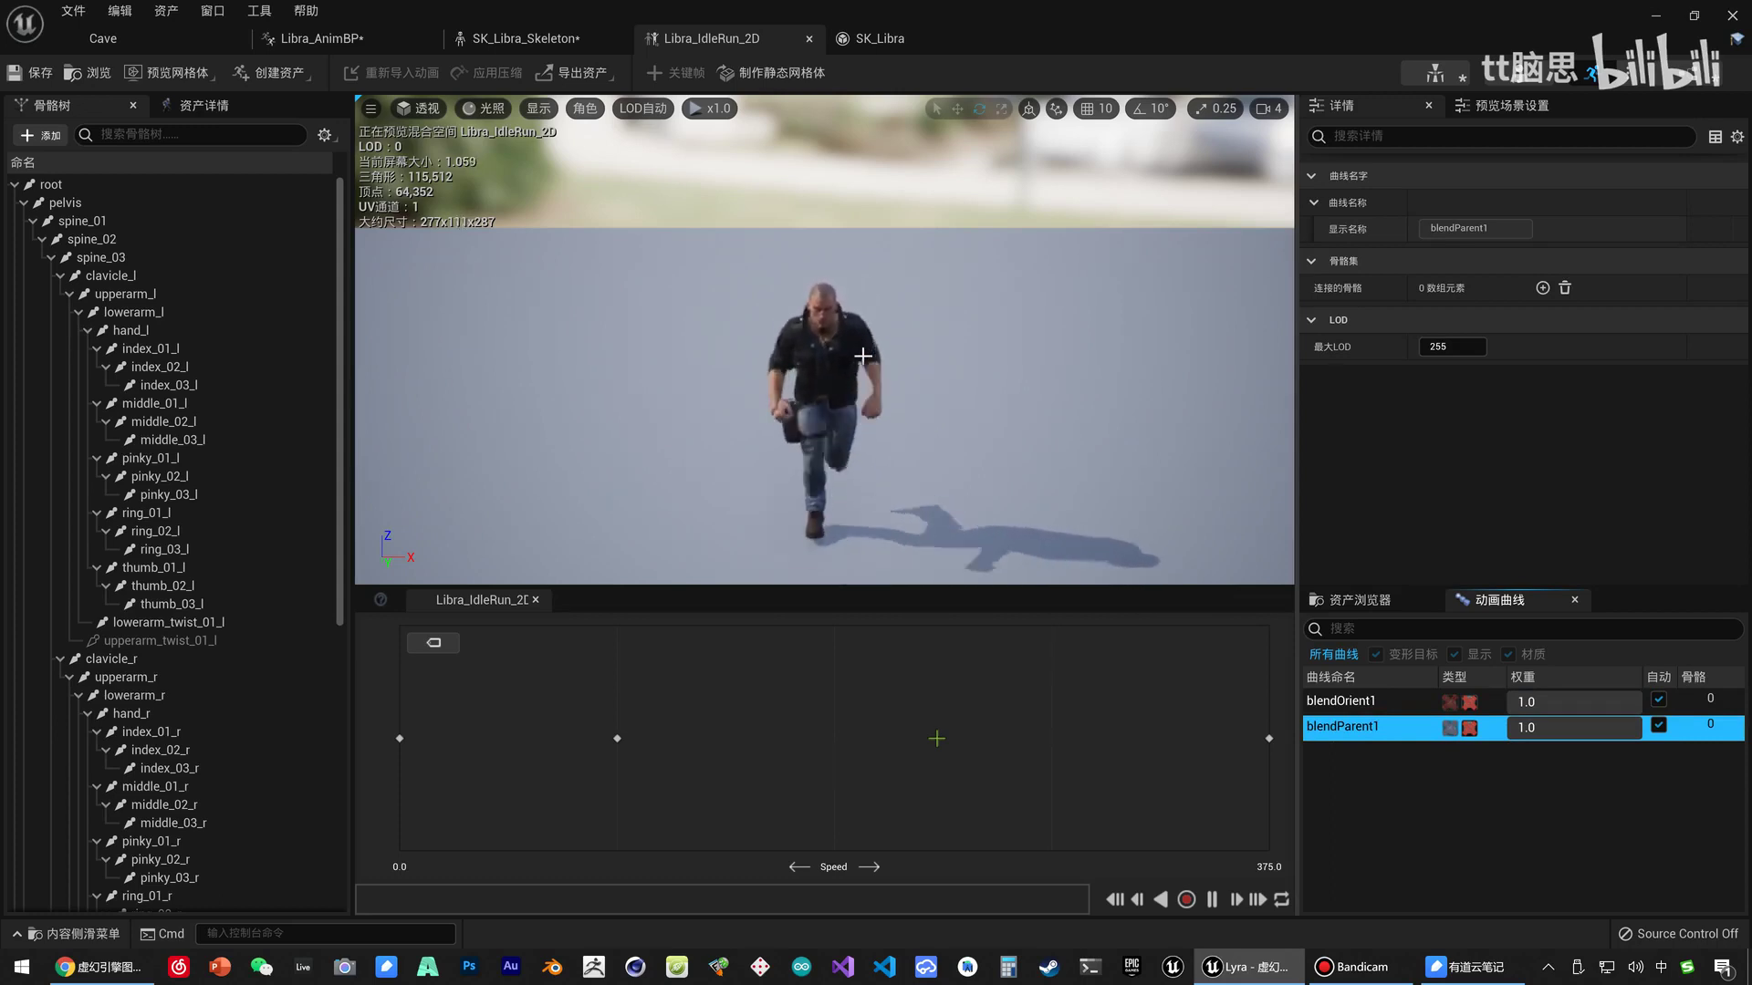
{"action": "left_click", "coordinate": [1371, 791]}
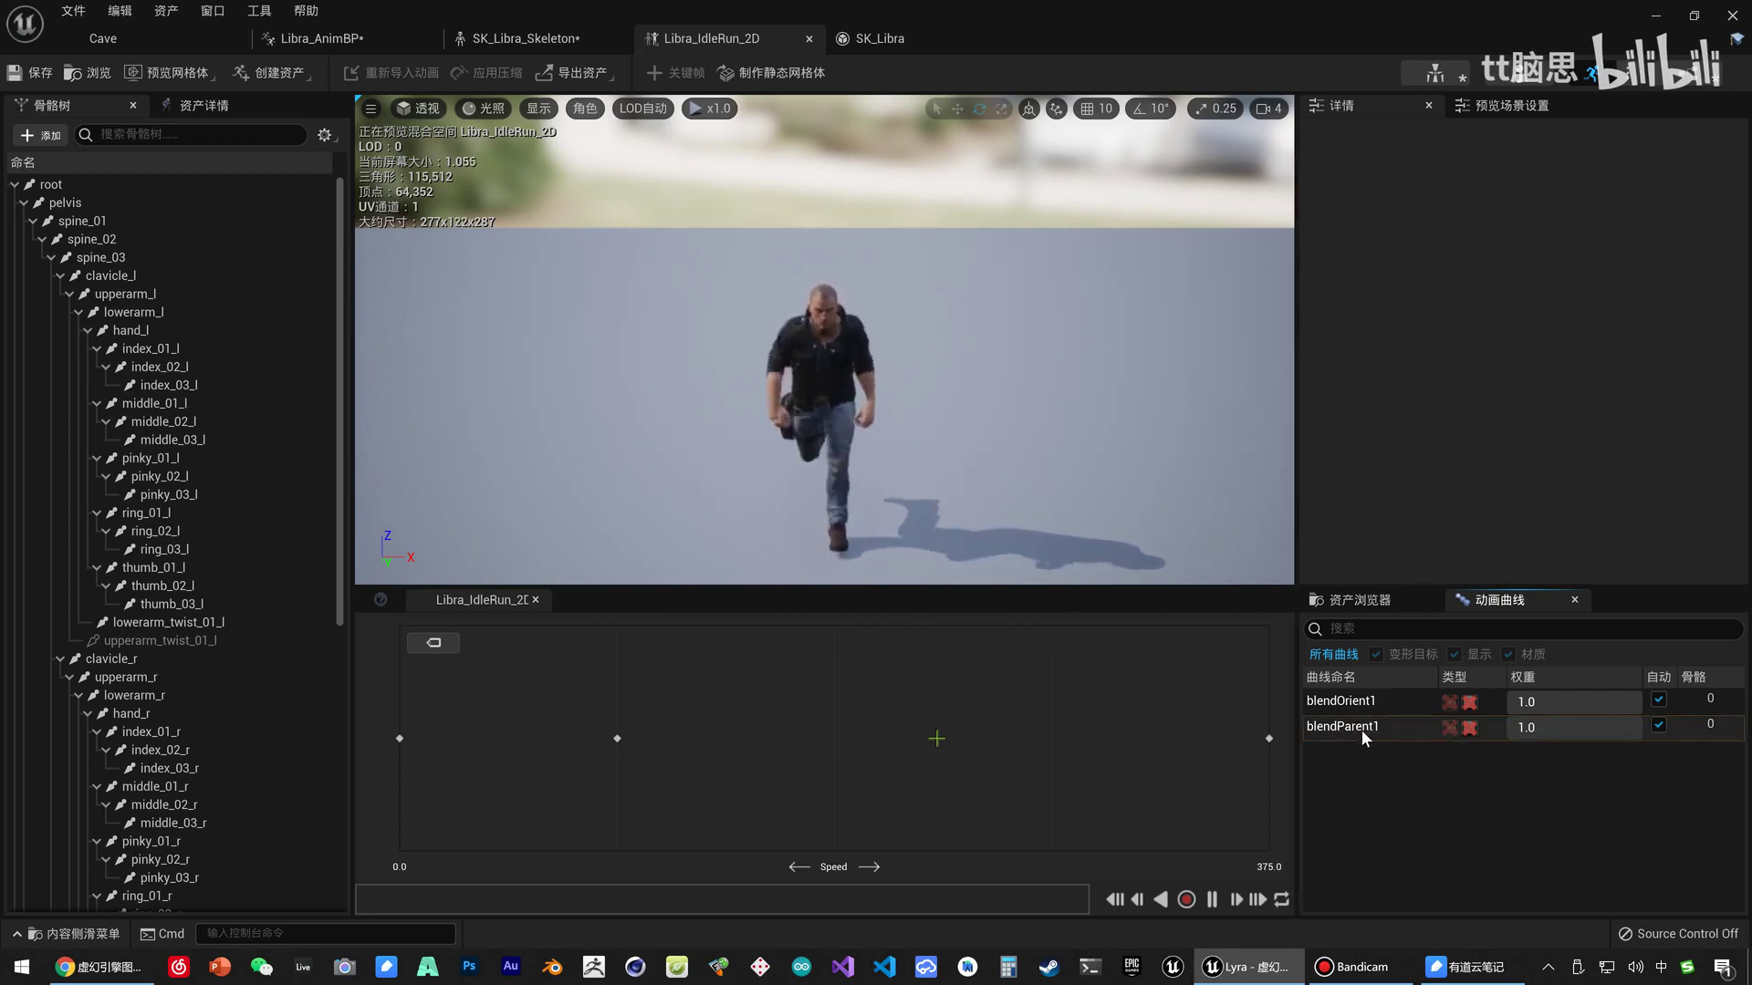